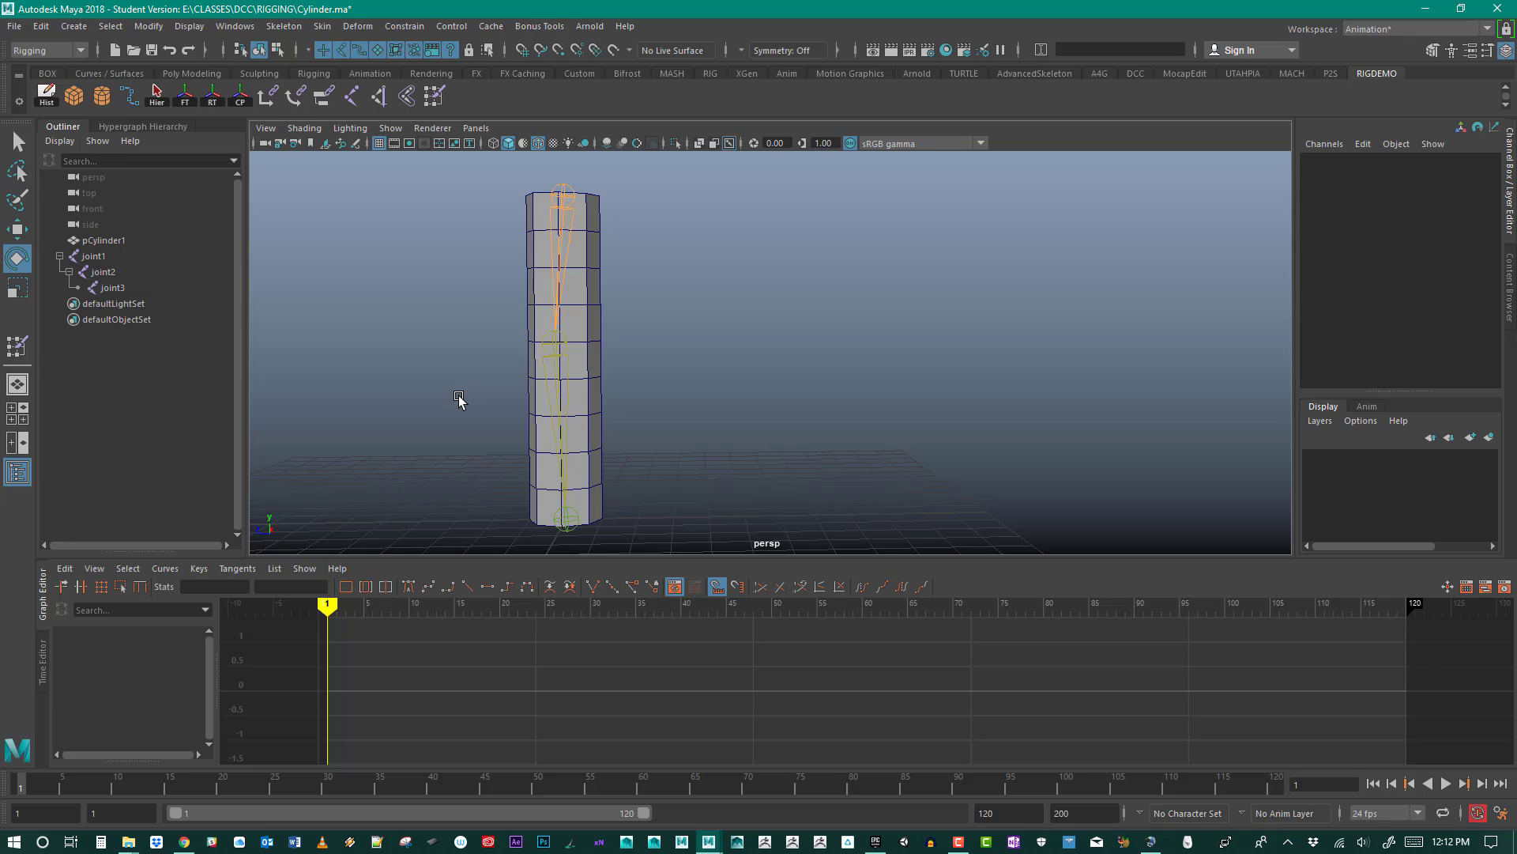
Step: Maximize the side view, enlarge the viewport and frame the jointed cylinder with free space beside it
key(space)
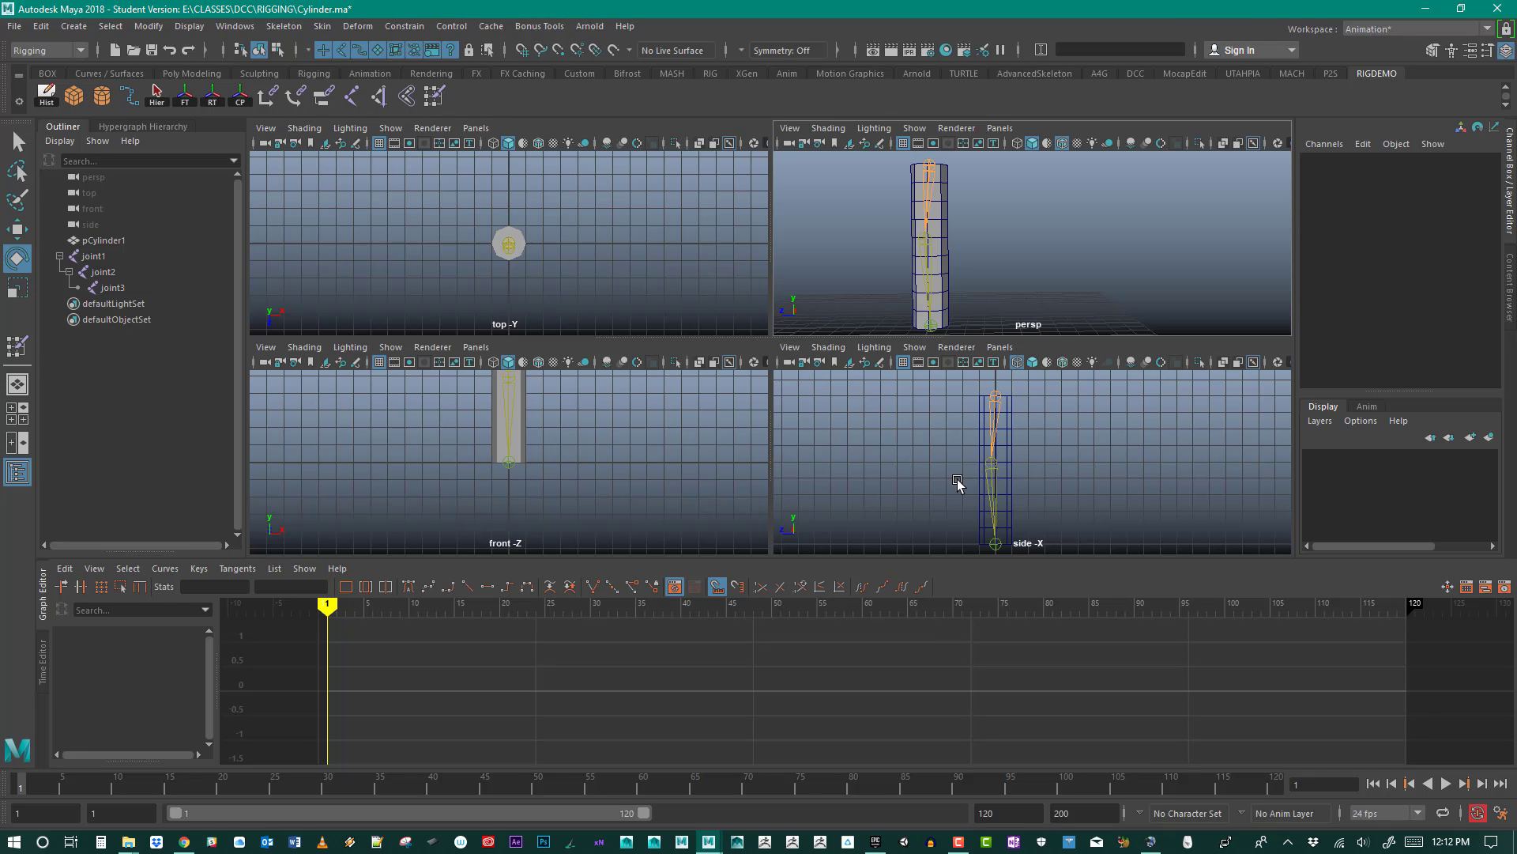
key(space)
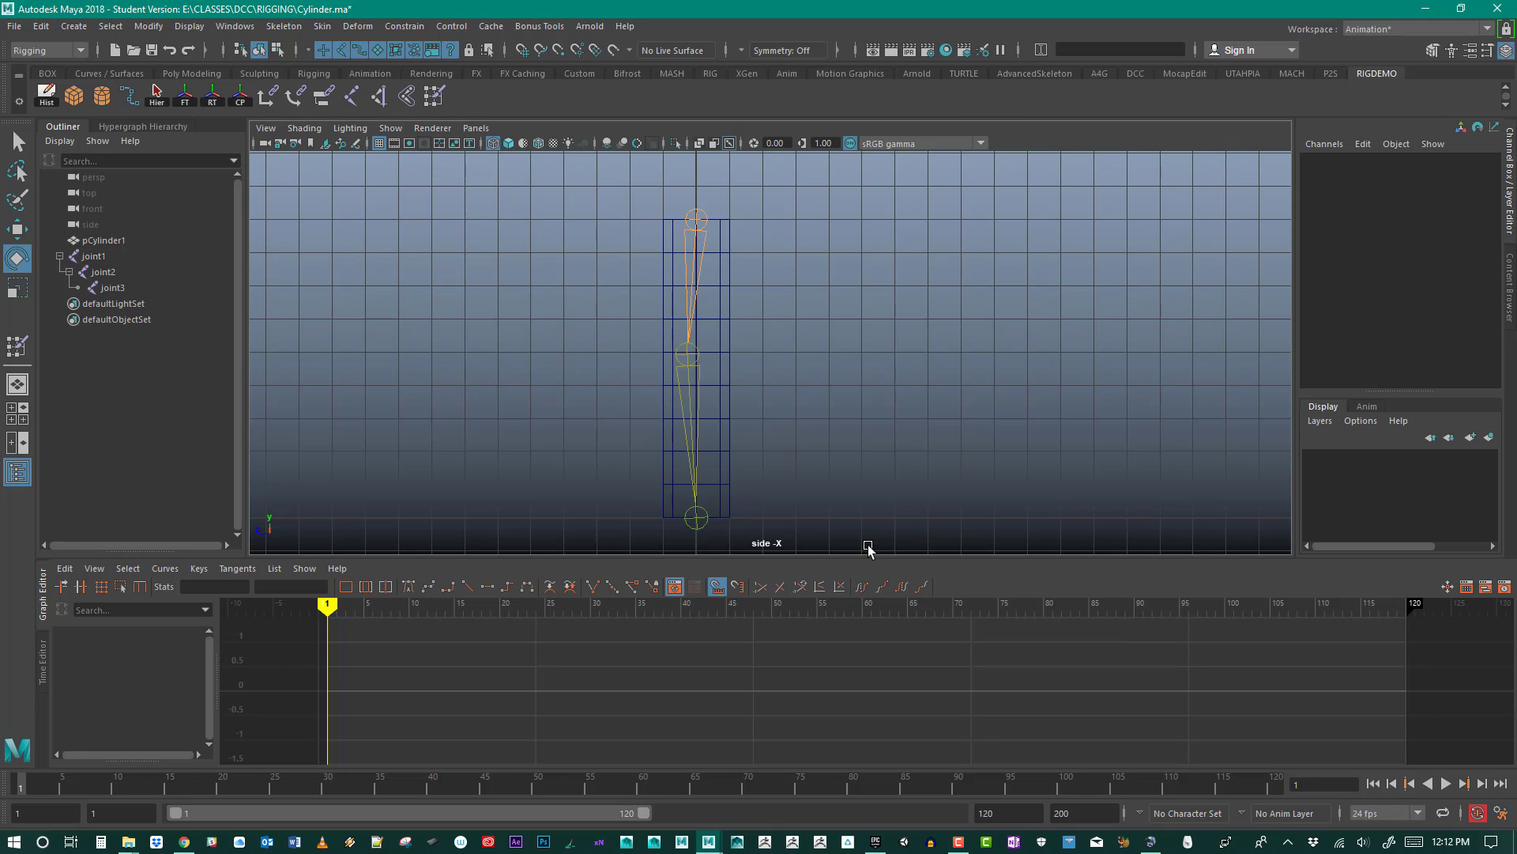
drag(852, 558, 864, 669)
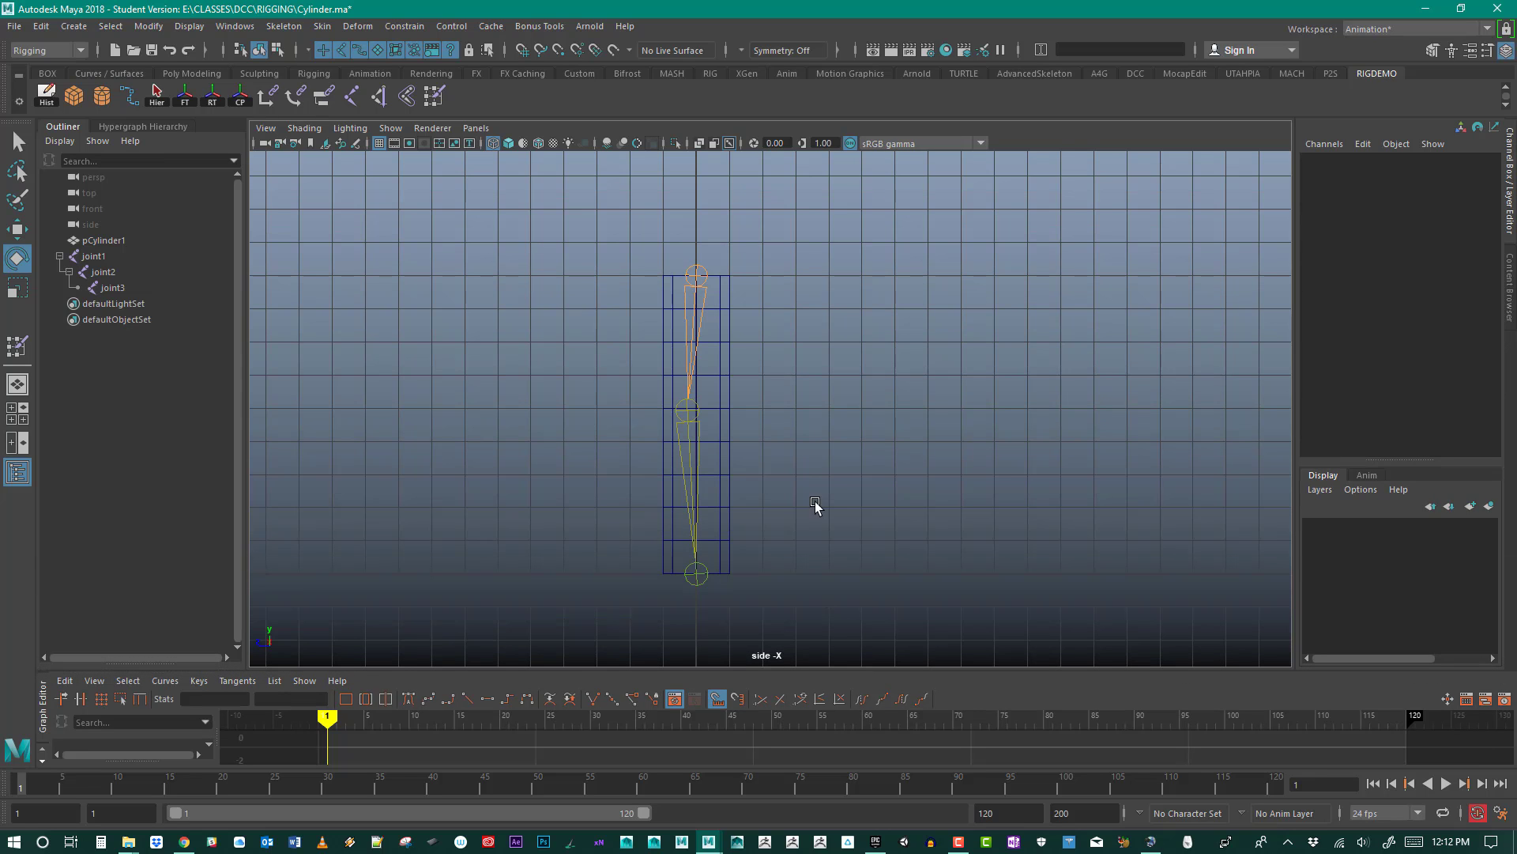
key(alt+space)
alt+middle_drag(966, 433, 814, 438)
alt+right_drag(815, 438, 847, 425)
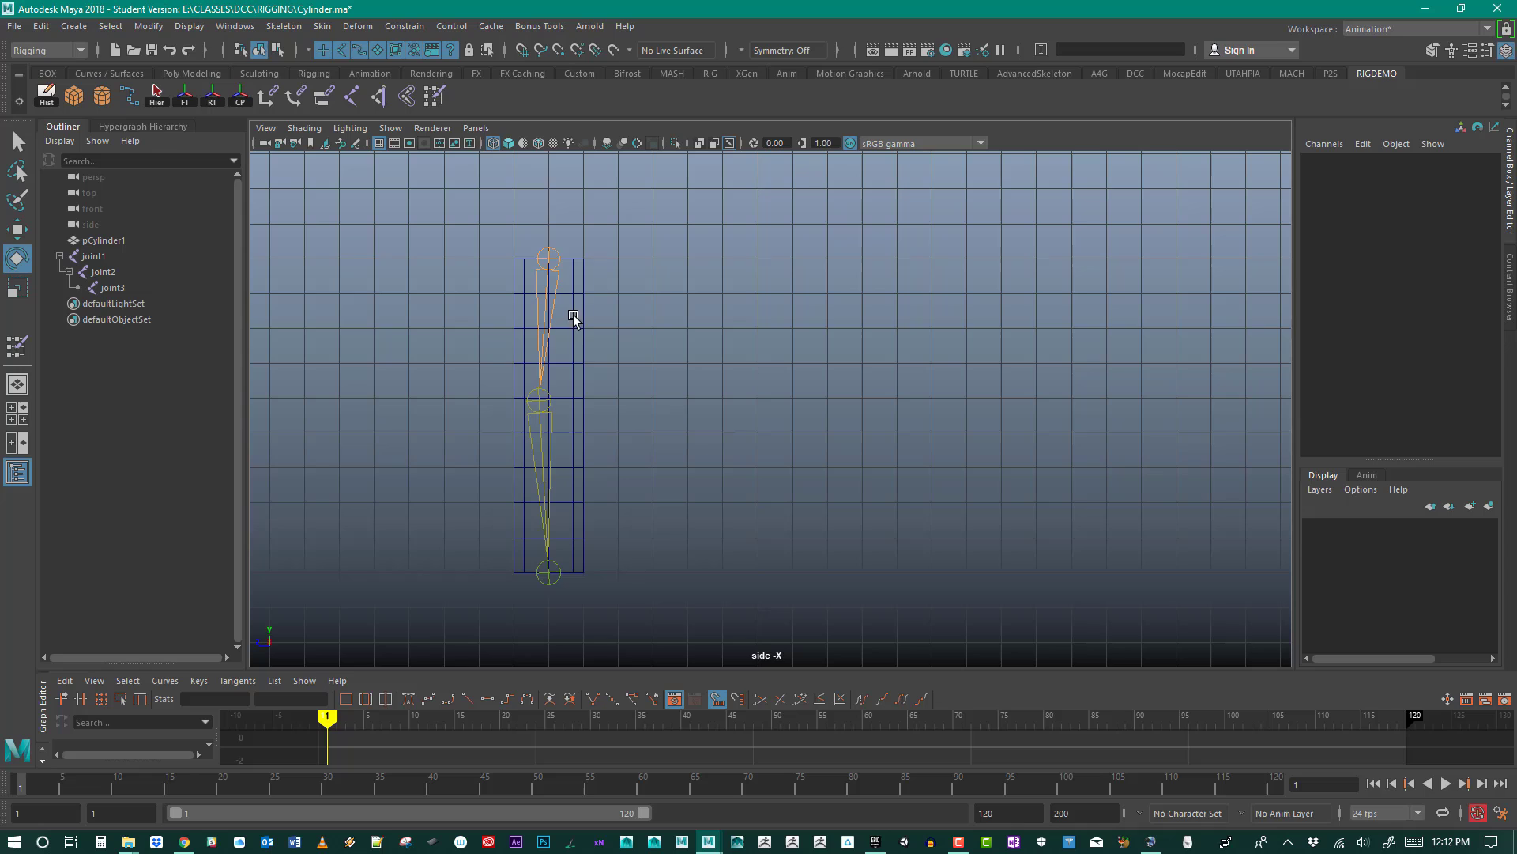
Step: Activate the EP Curve tool with curve degree 3 Cubic and uniform knot spacing
double_click(131, 96)
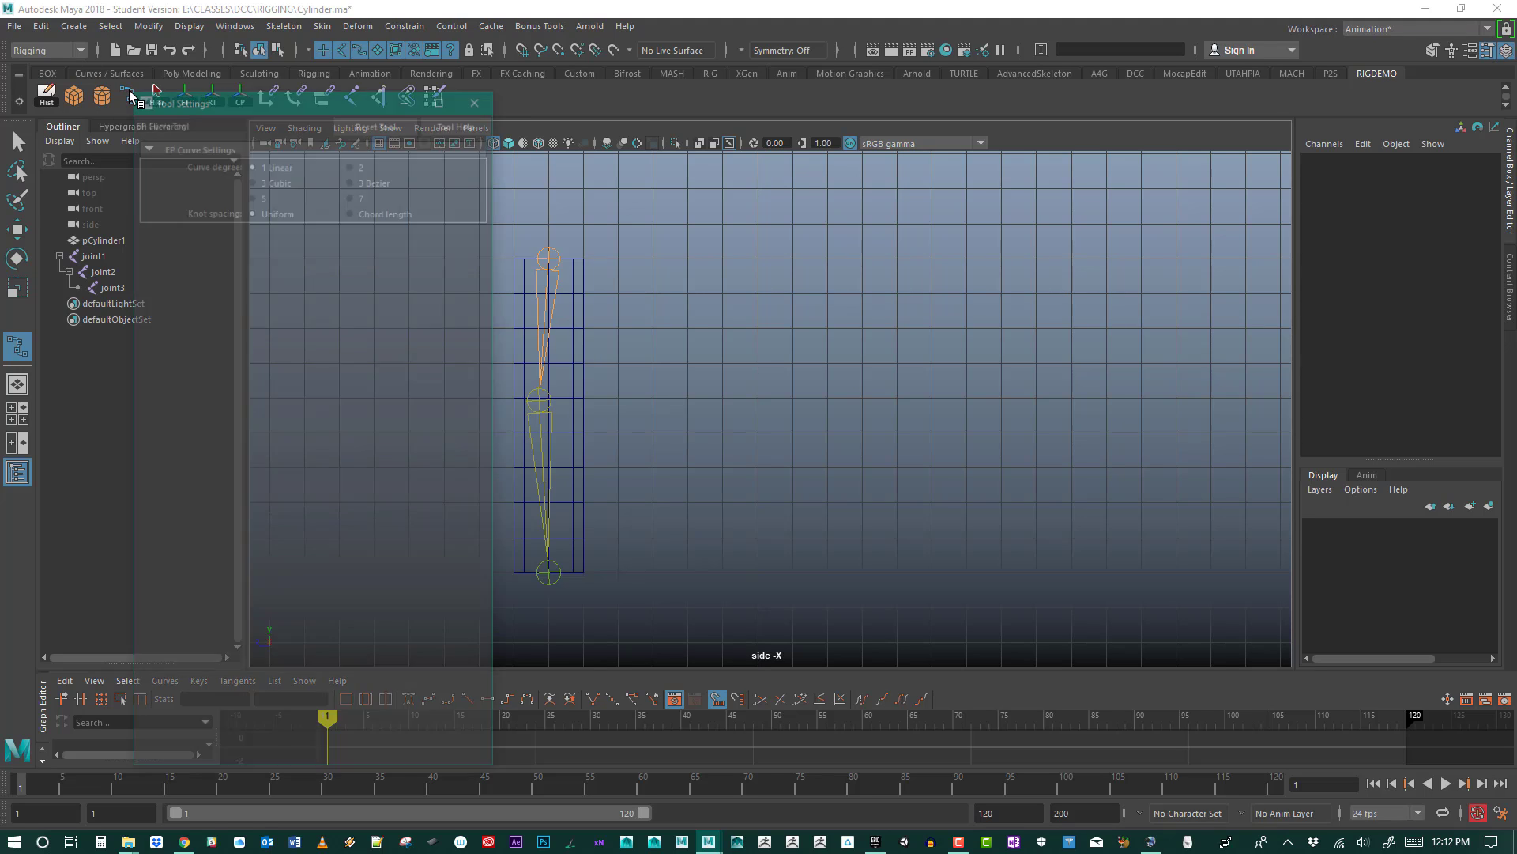
drag(277, 101, 196, 95)
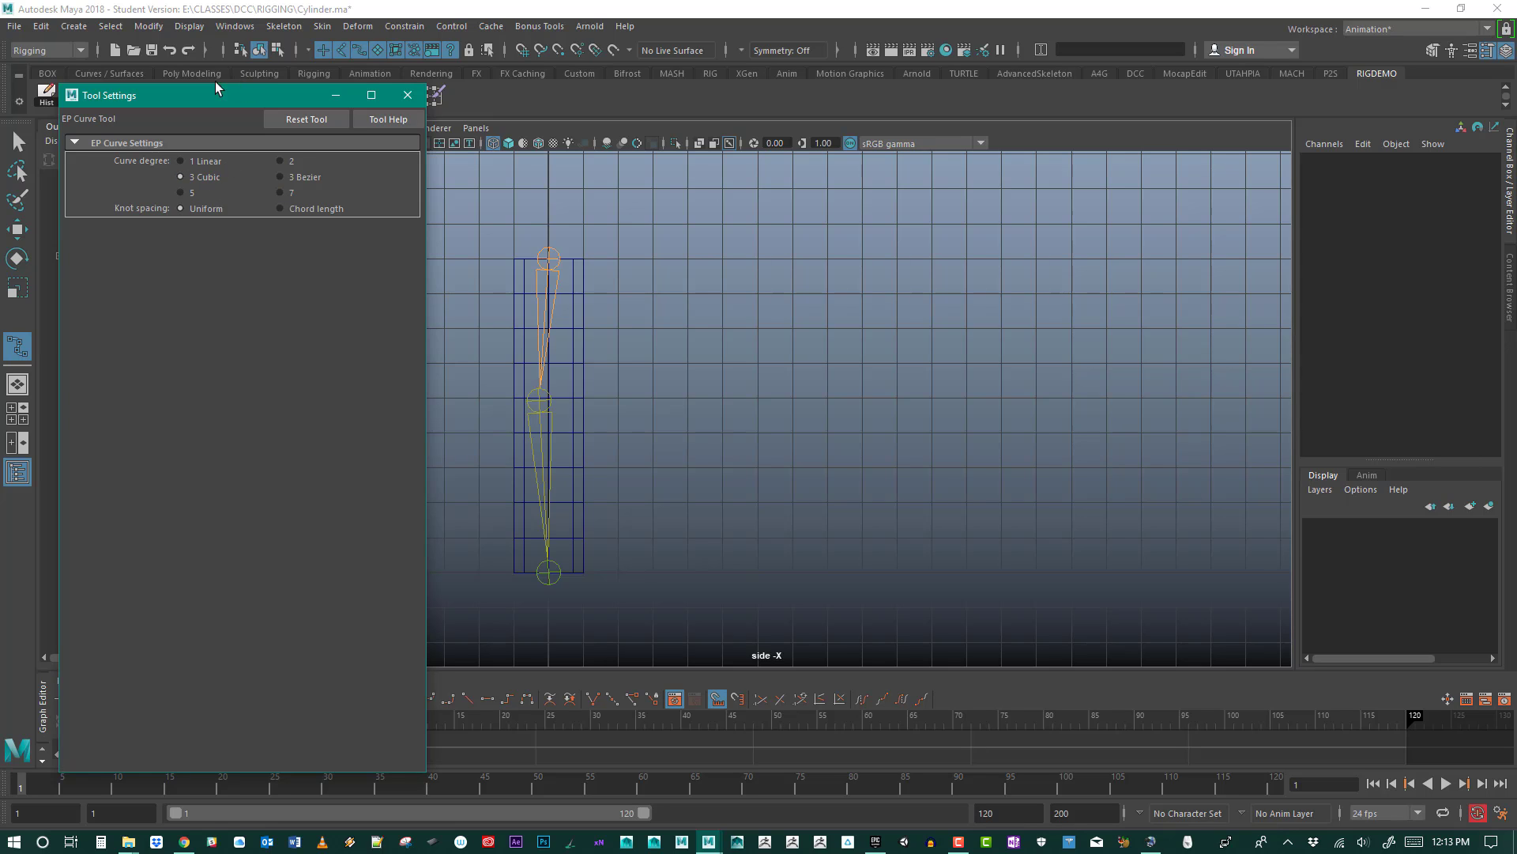
mouse_move(216, 87)
mouse_down()
mouse_move(215, 68)
mouse_move(222, 88)
mouse_up()
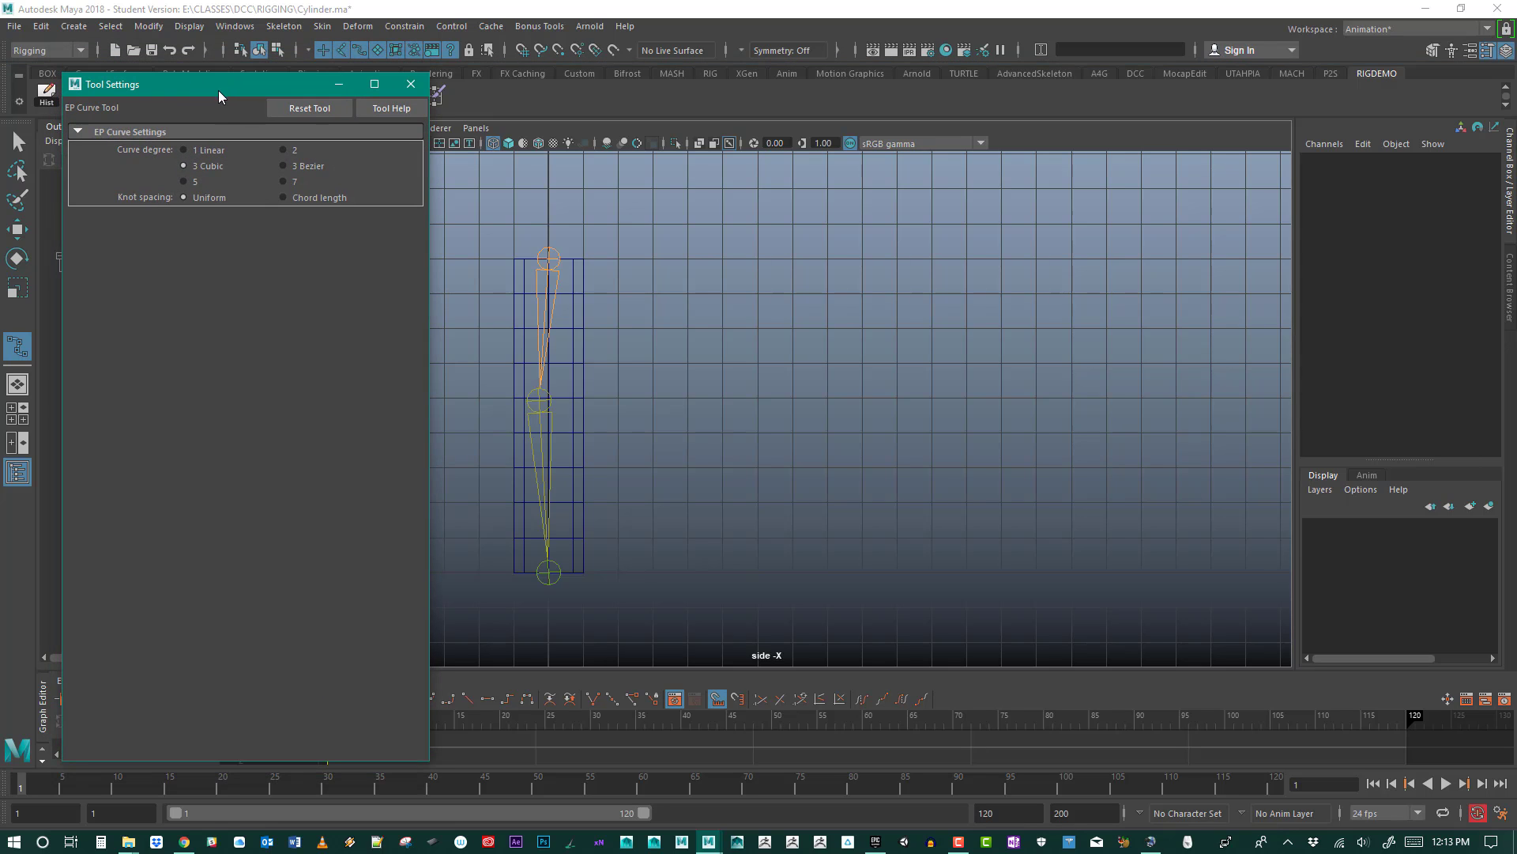
click(411, 85)
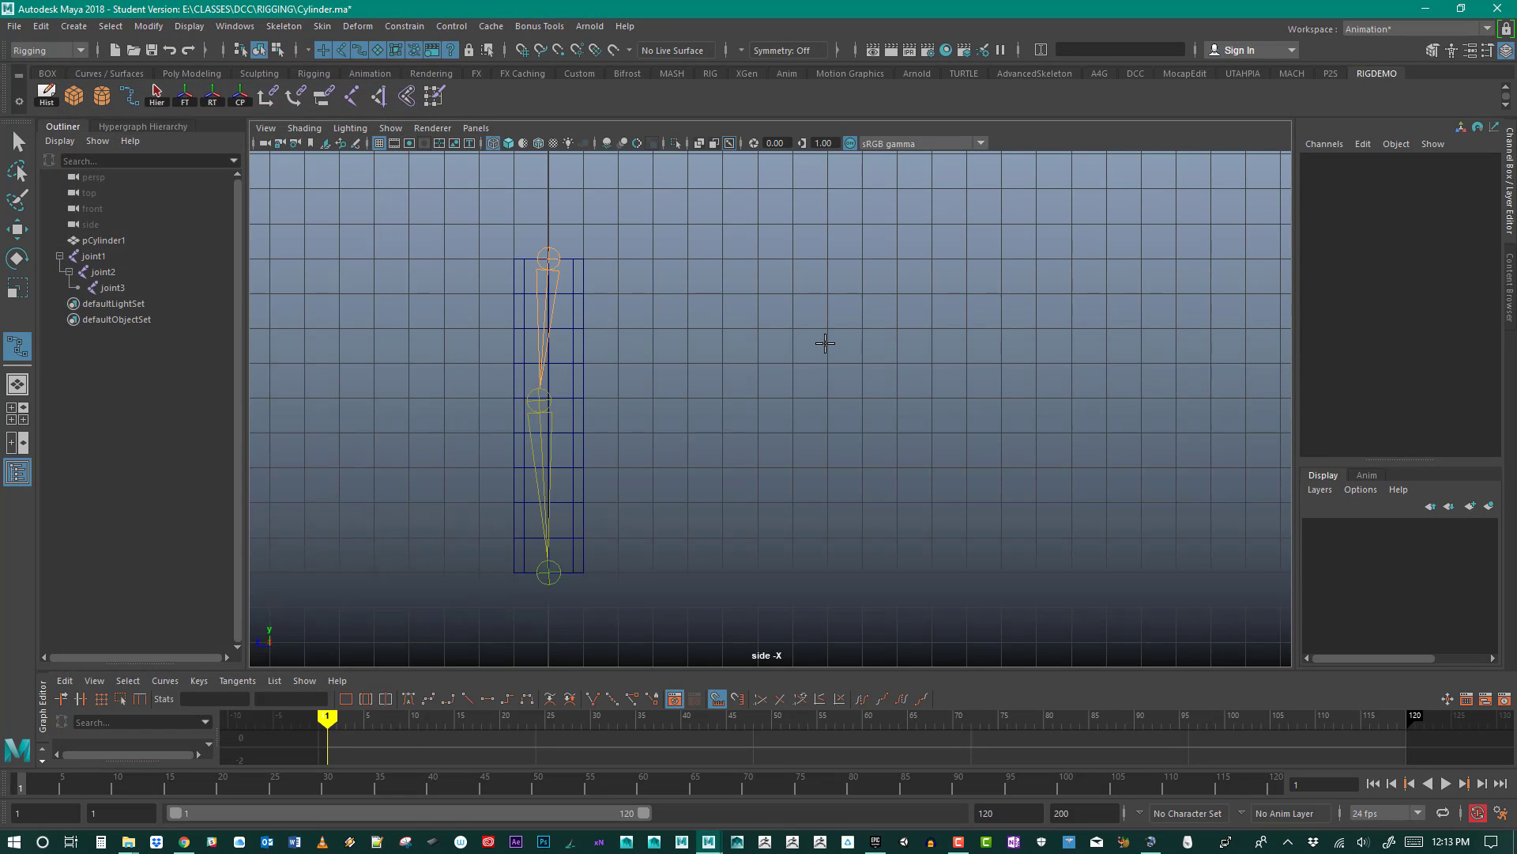
Step: Draw a freeform three-lobed cubic curve in the empty area beside the cylinder, ending near its starting point
click(963, 331)
click(919, 281)
click(875, 332)
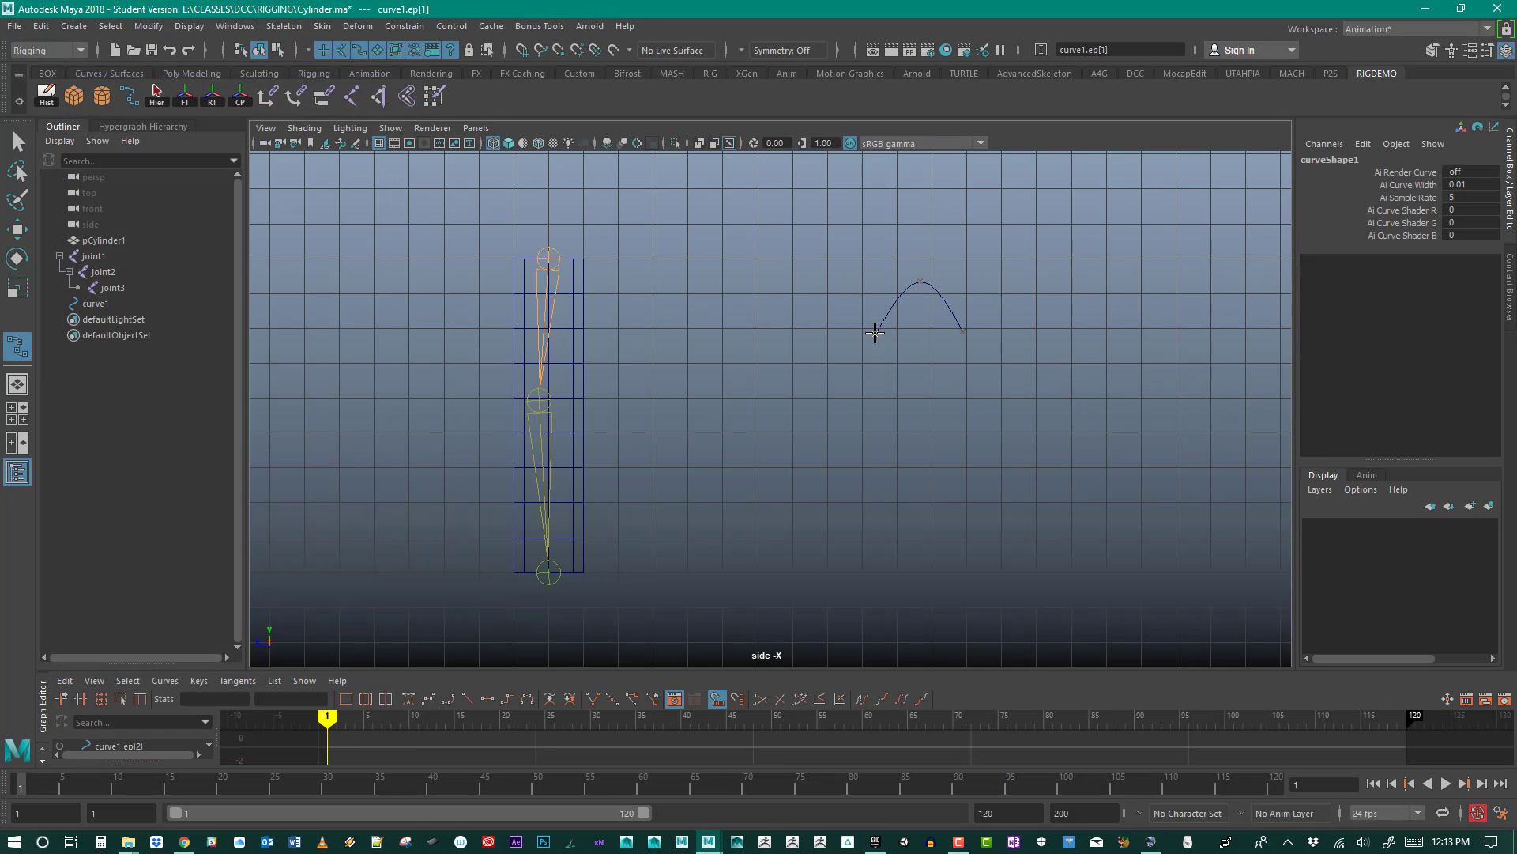
click(868, 395)
click(789, 285)
drag(790, 285, 780, 396)
click(745, 467)
click(798, 521)
click(917, 455)
click(1026, 506)
click(1105, 363)
click(994, 419)
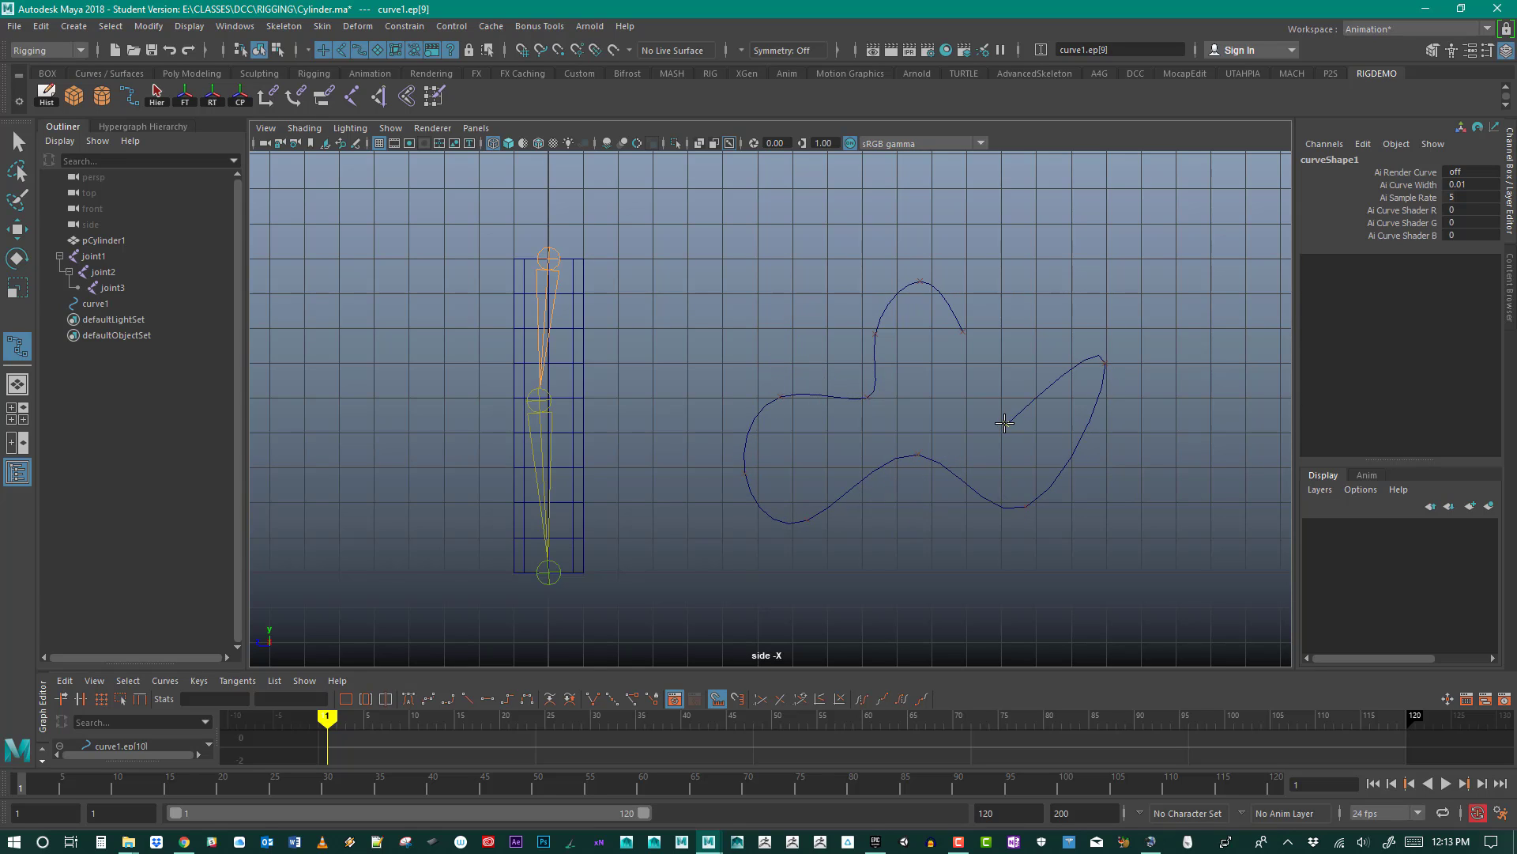
click(948, 378)
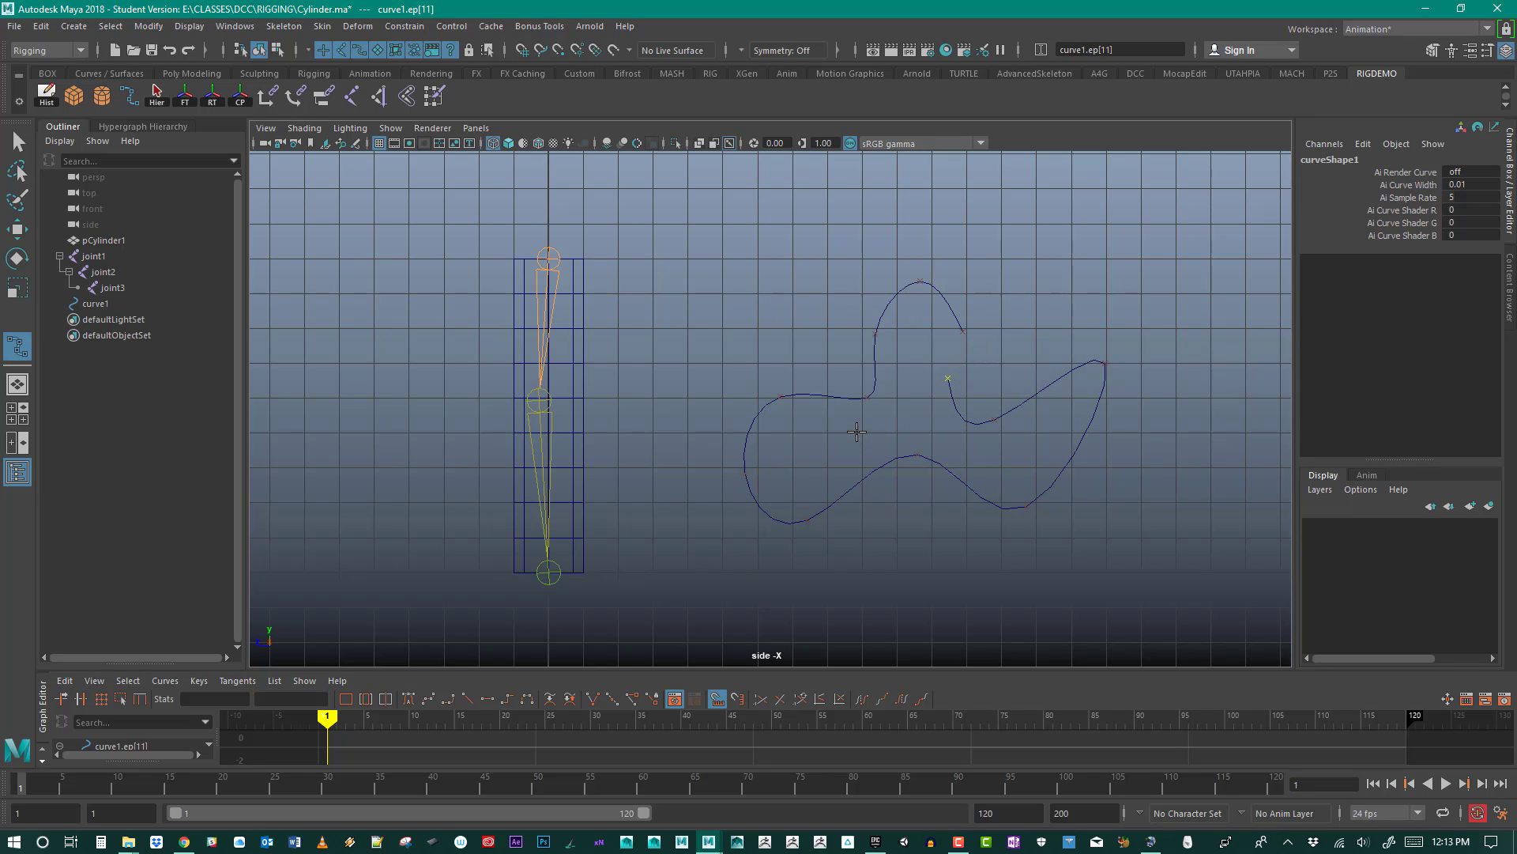
Step: Close the freeform curve by snapping a last point onto its start, and finish the curve
key(c)
drag(939, 302, 975, 344)
key(e)
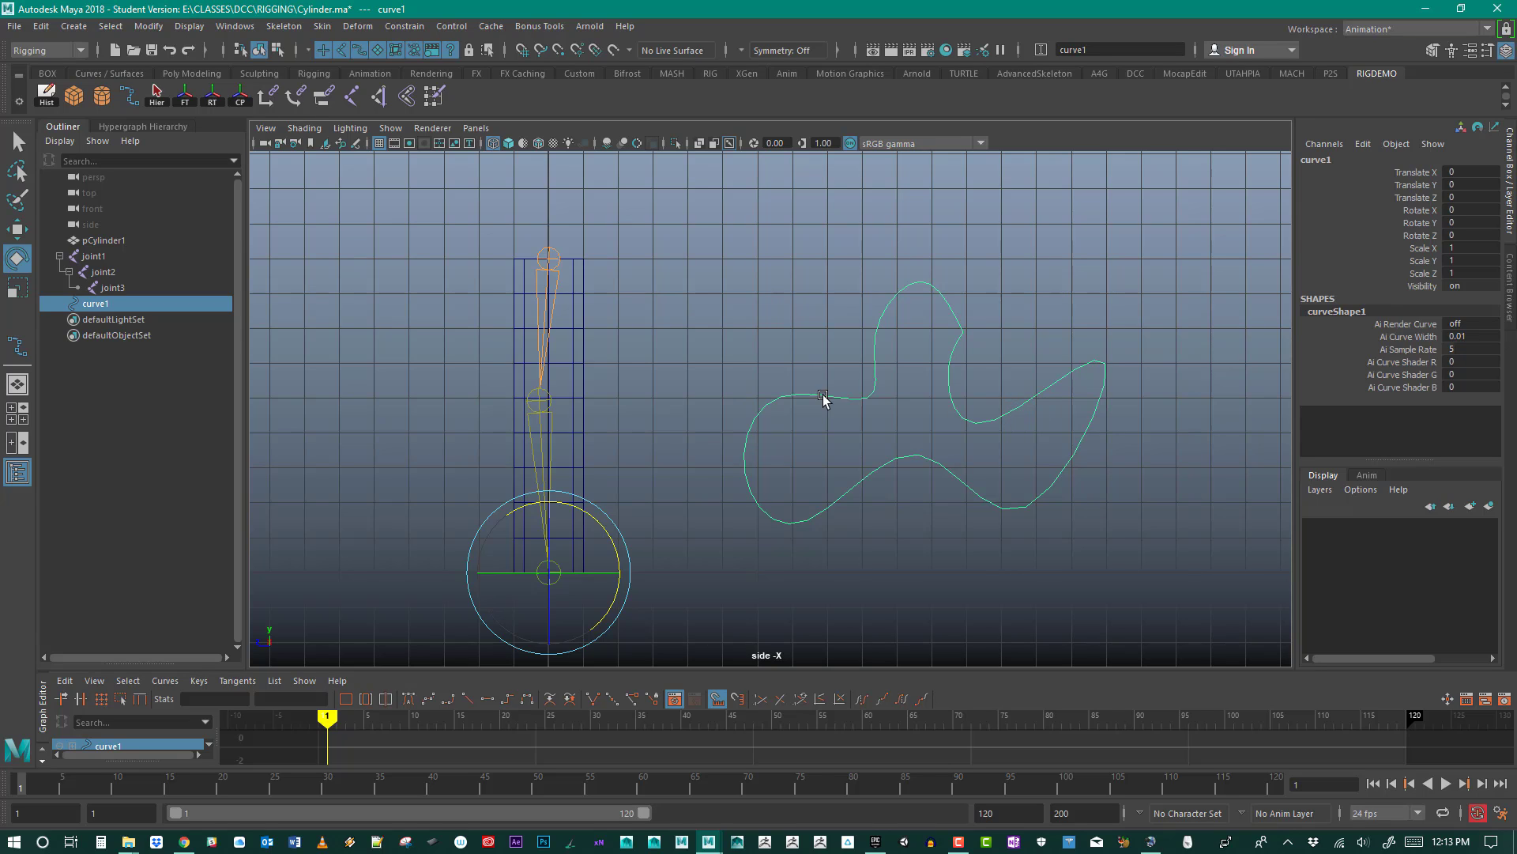
Step: Preview the freeform curve at high display smoothness and return it to the rough display
key(3)
click(1010, 332)
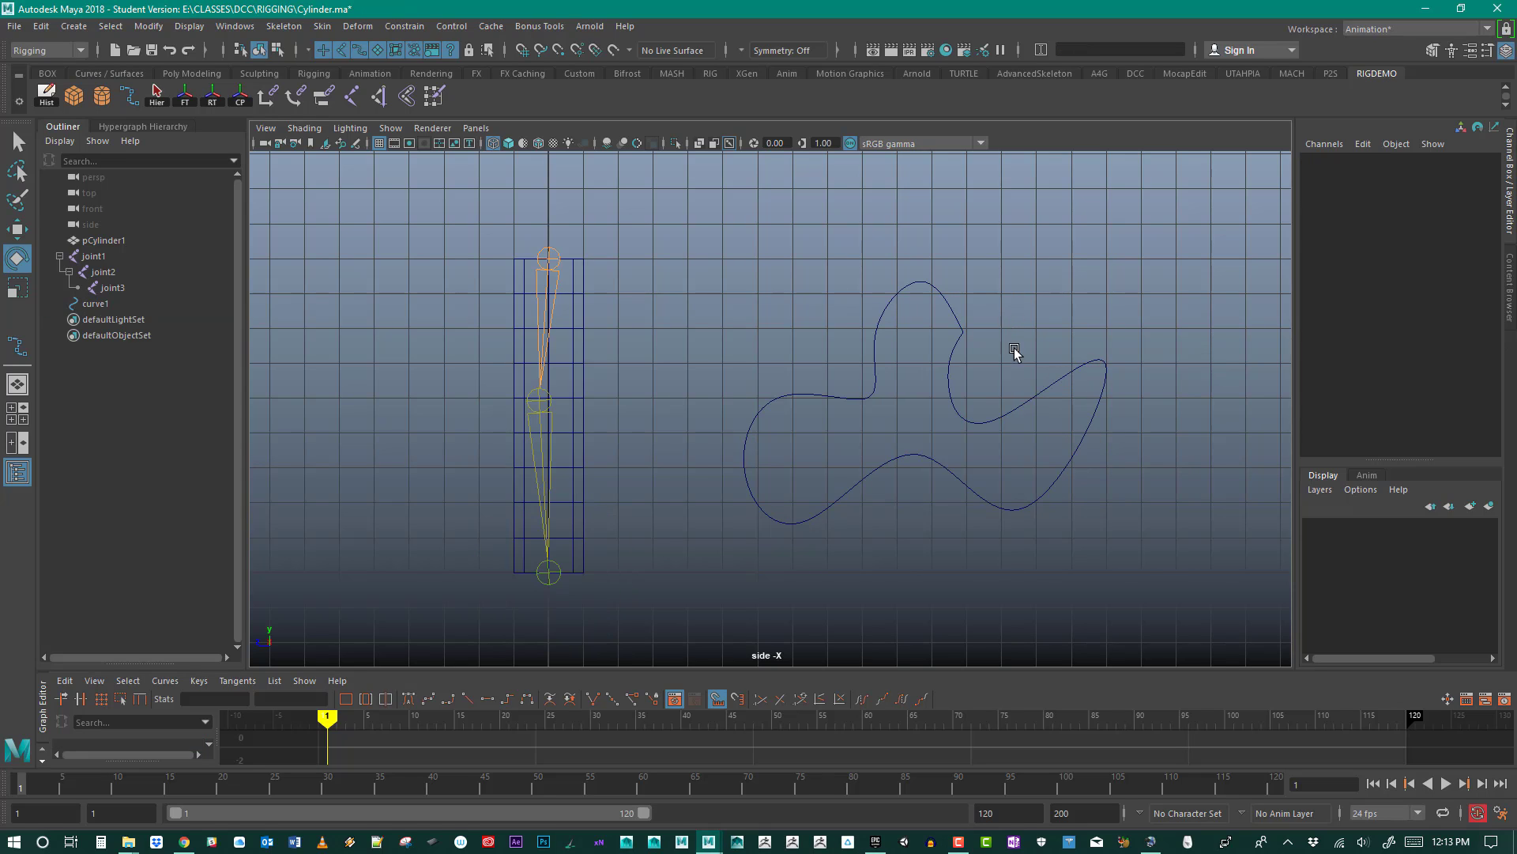
click(1081, 468)
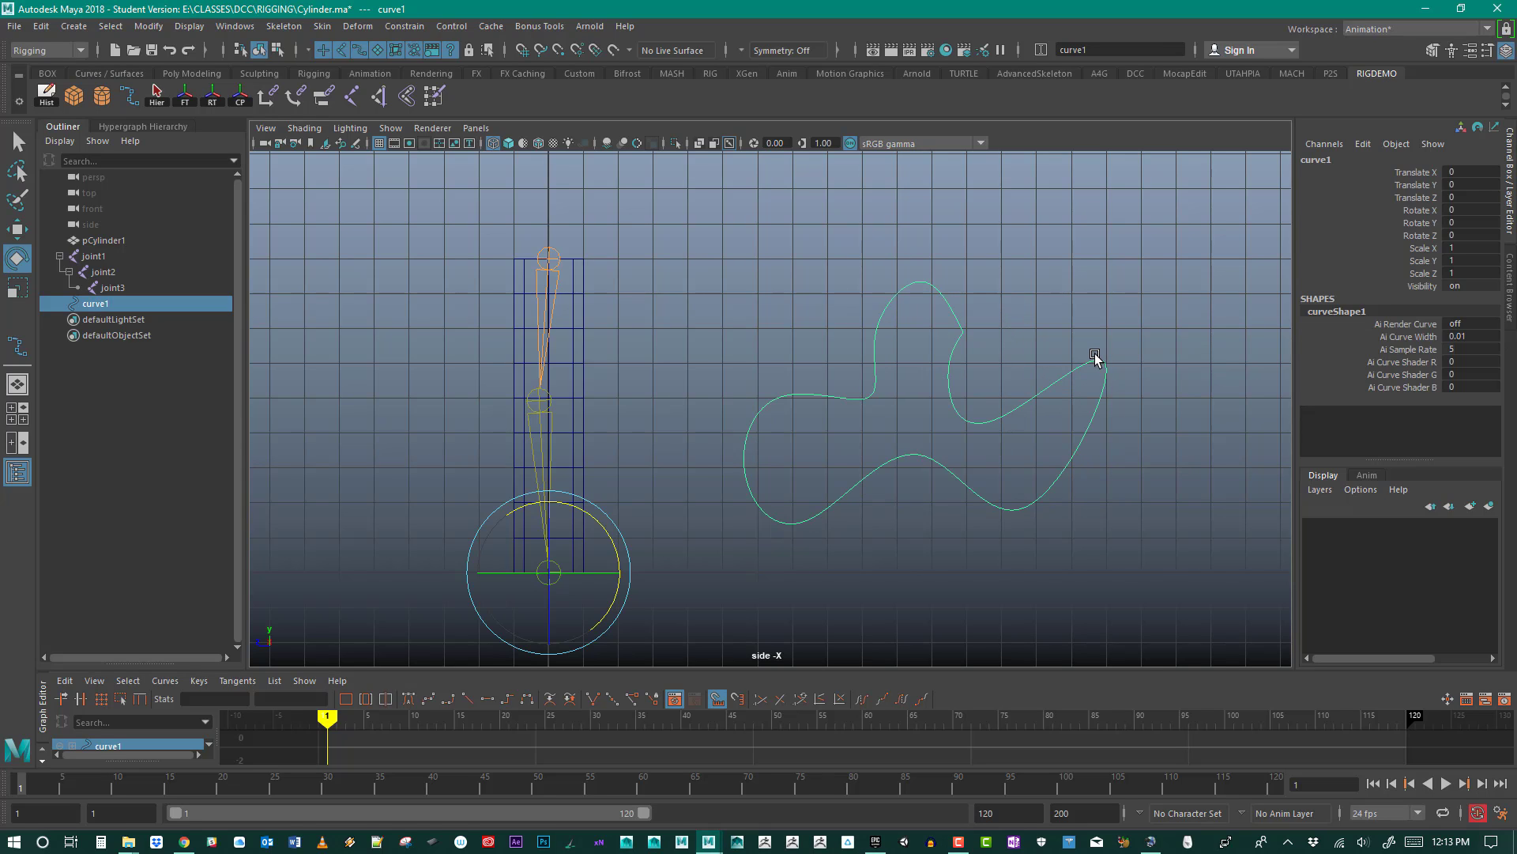
key(1)
Step: Draw a closed six-cornered EP curve of degree 1 Linear above the freeform curve, snapping its last point to the first
double_click(130, 96)
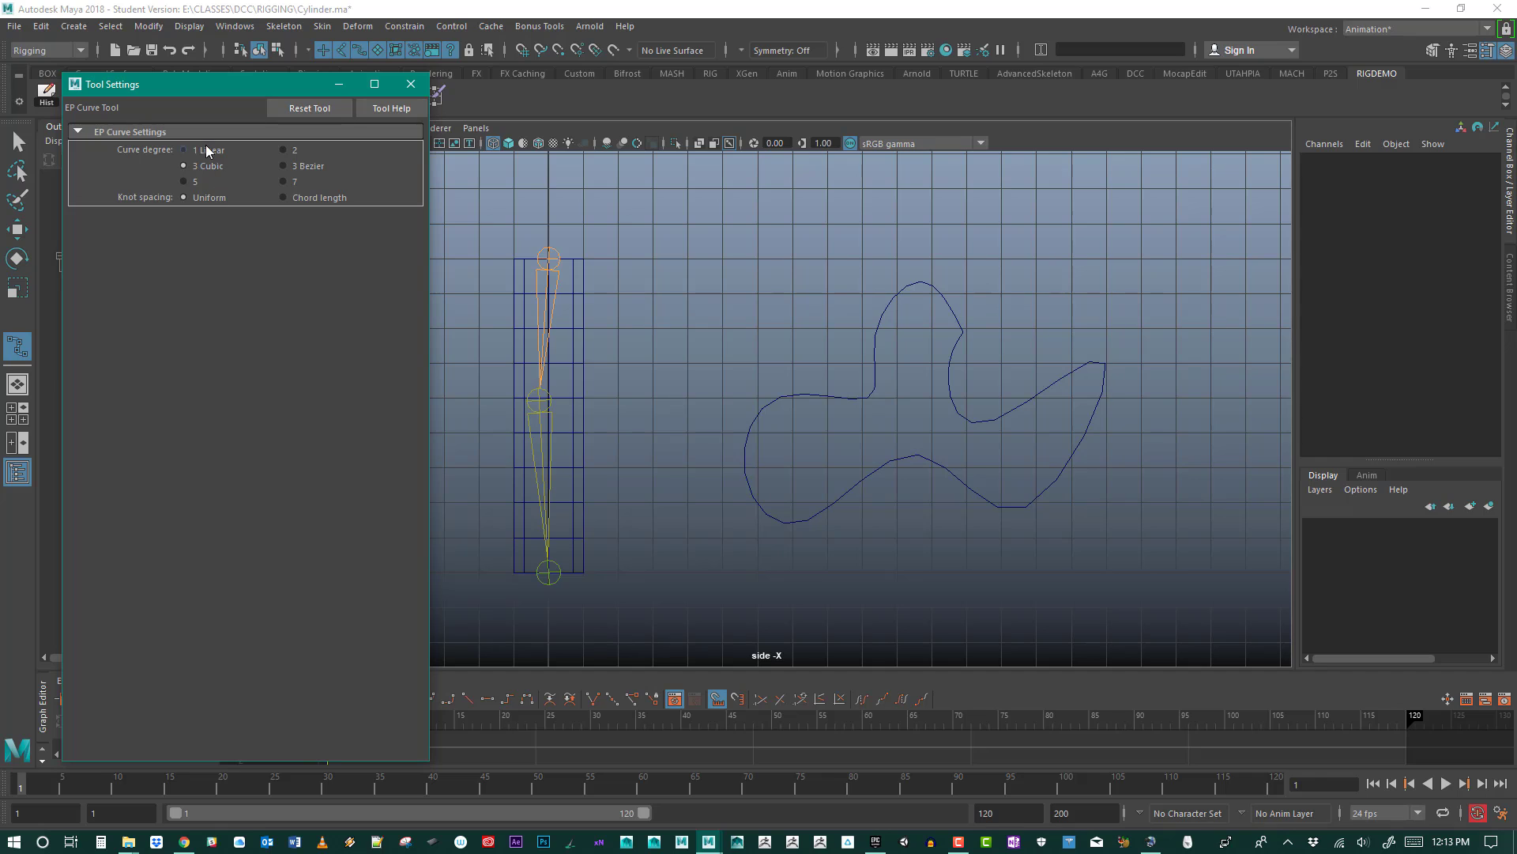
click(411, 83)
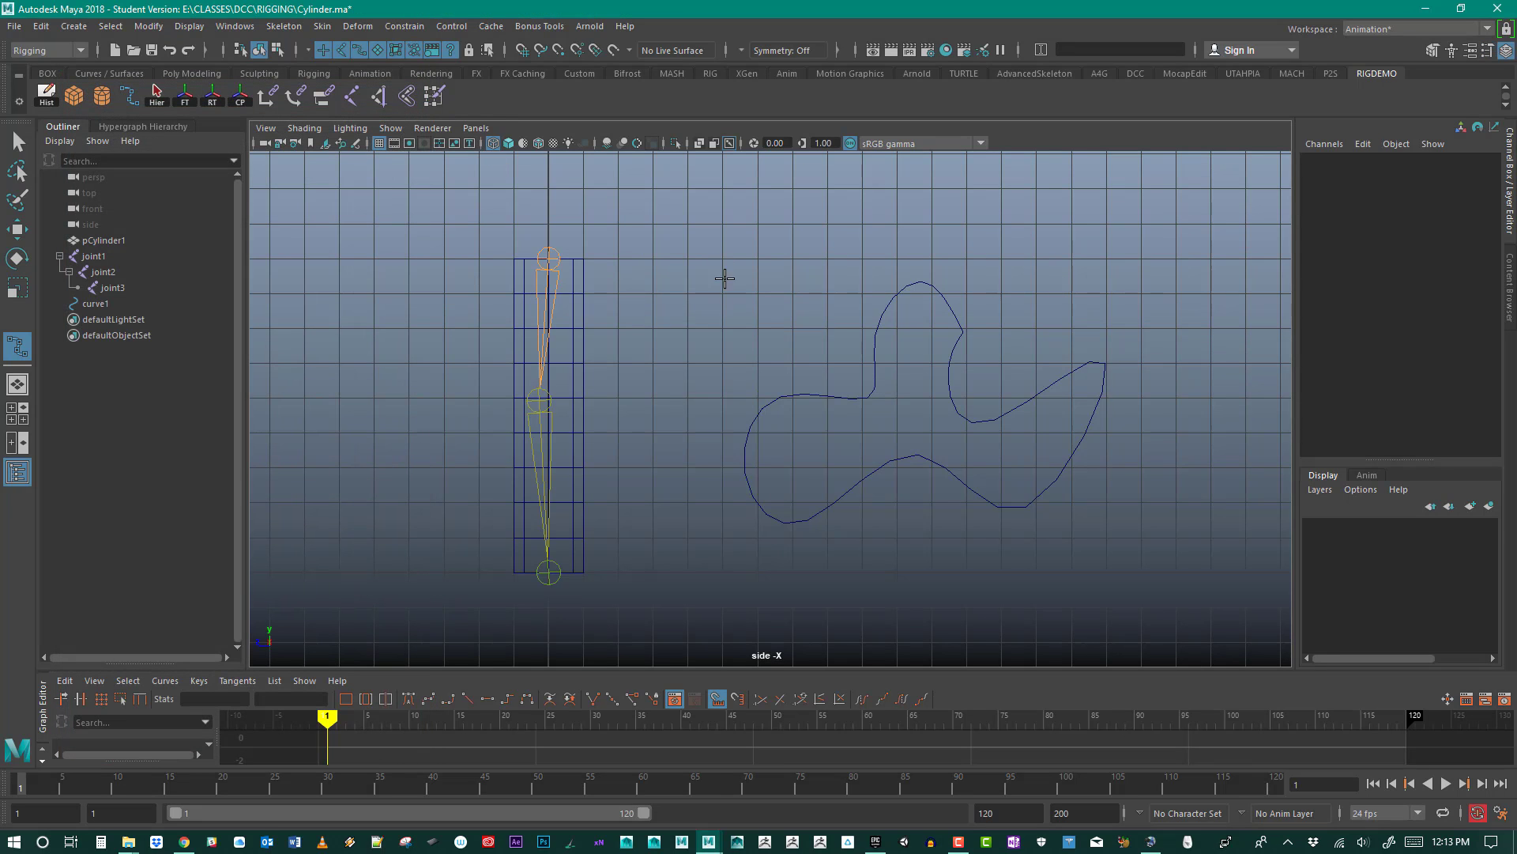
click(776, 221)
click(674, 302)
click(793, 335)
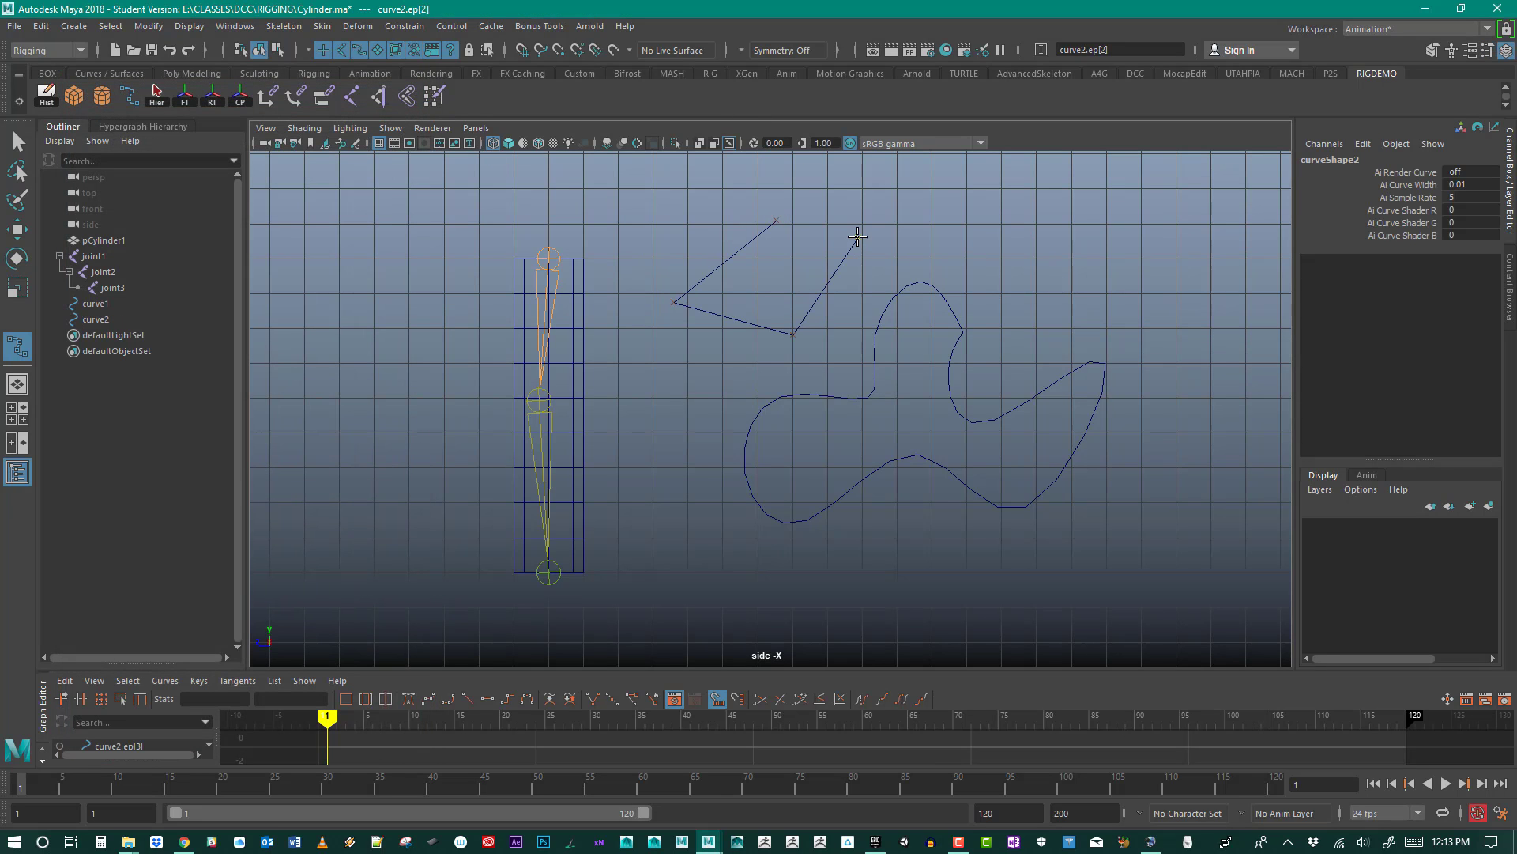
click(1023, 228)
click(911, 186)
key(v)
click(778, 221)
key(Return)
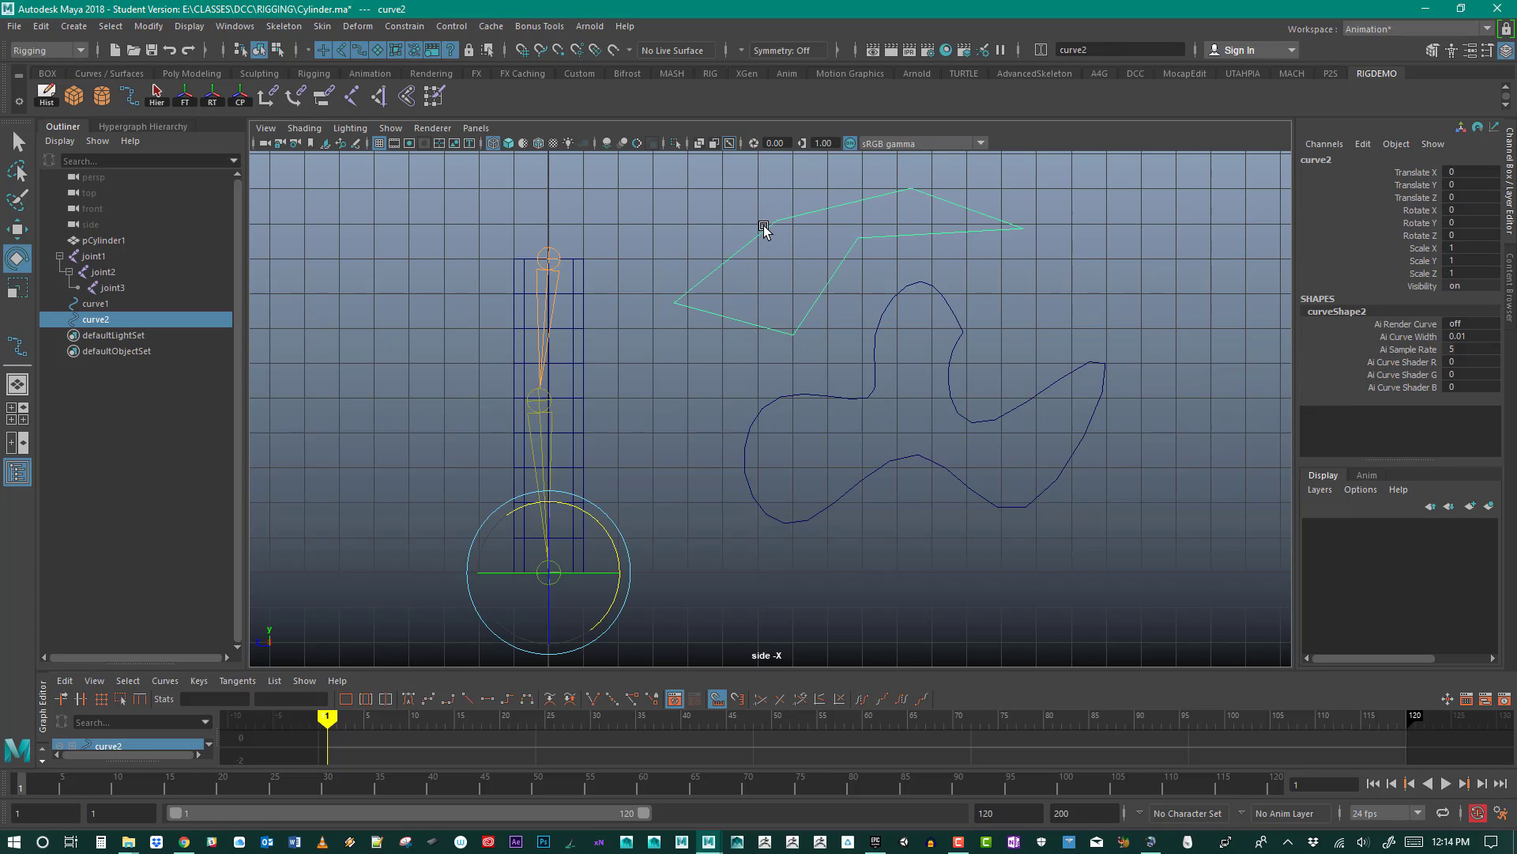
Step: Reshape the linear curve by moving its outermost corner vertex inward and its start vertex upward, and return to object mode
right_drag(765, 226, 694, 225)
drag(652, 268, 739, 274)
key(w)
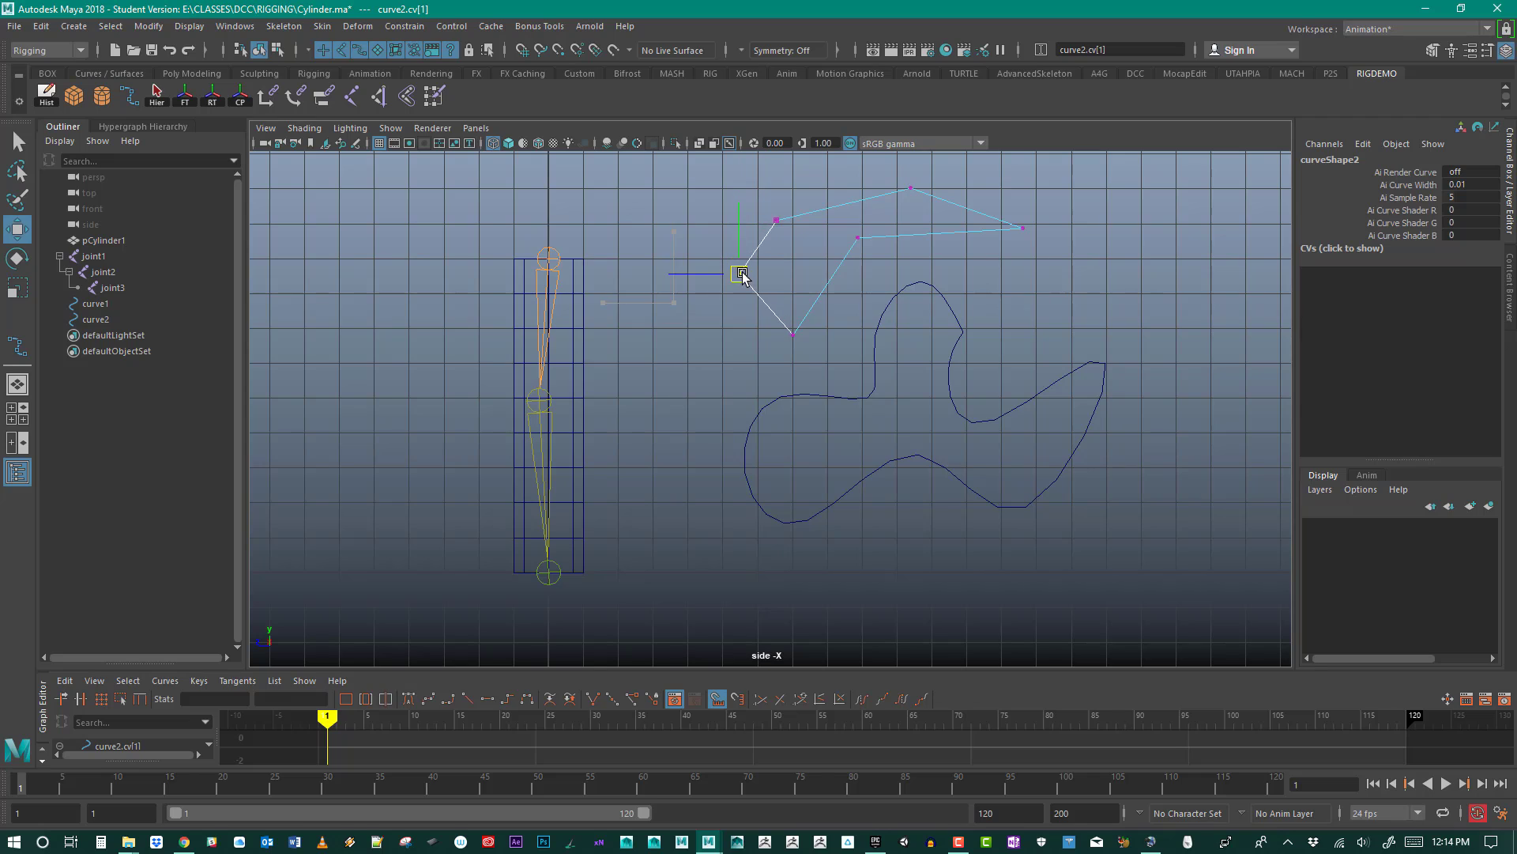
click(777, 220)
drag(779, 222, 814, 205)
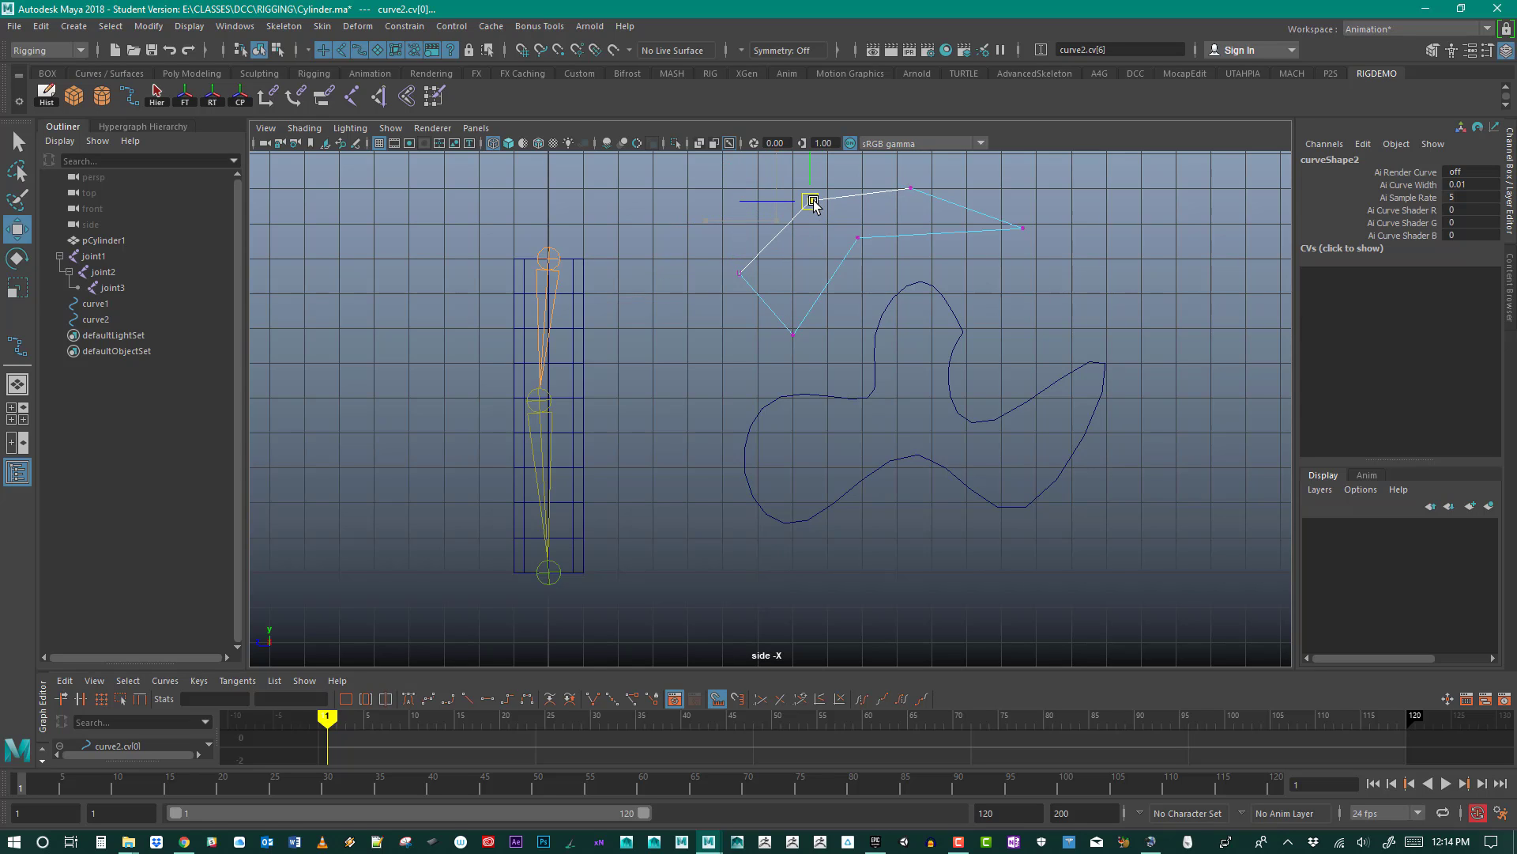
click(827, 296)
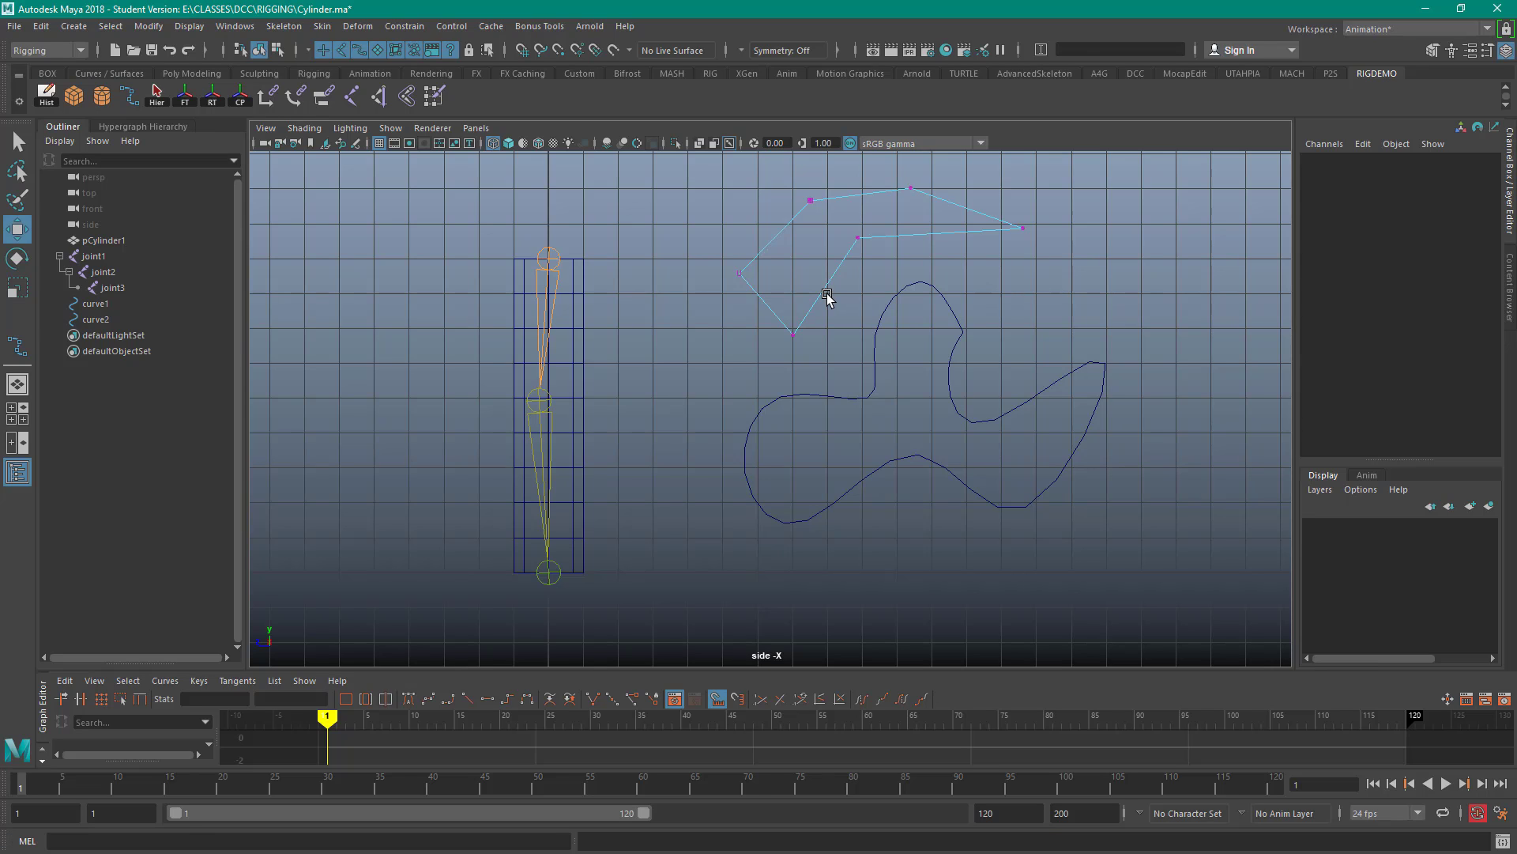
right_drag(828, 297, 871, 278)
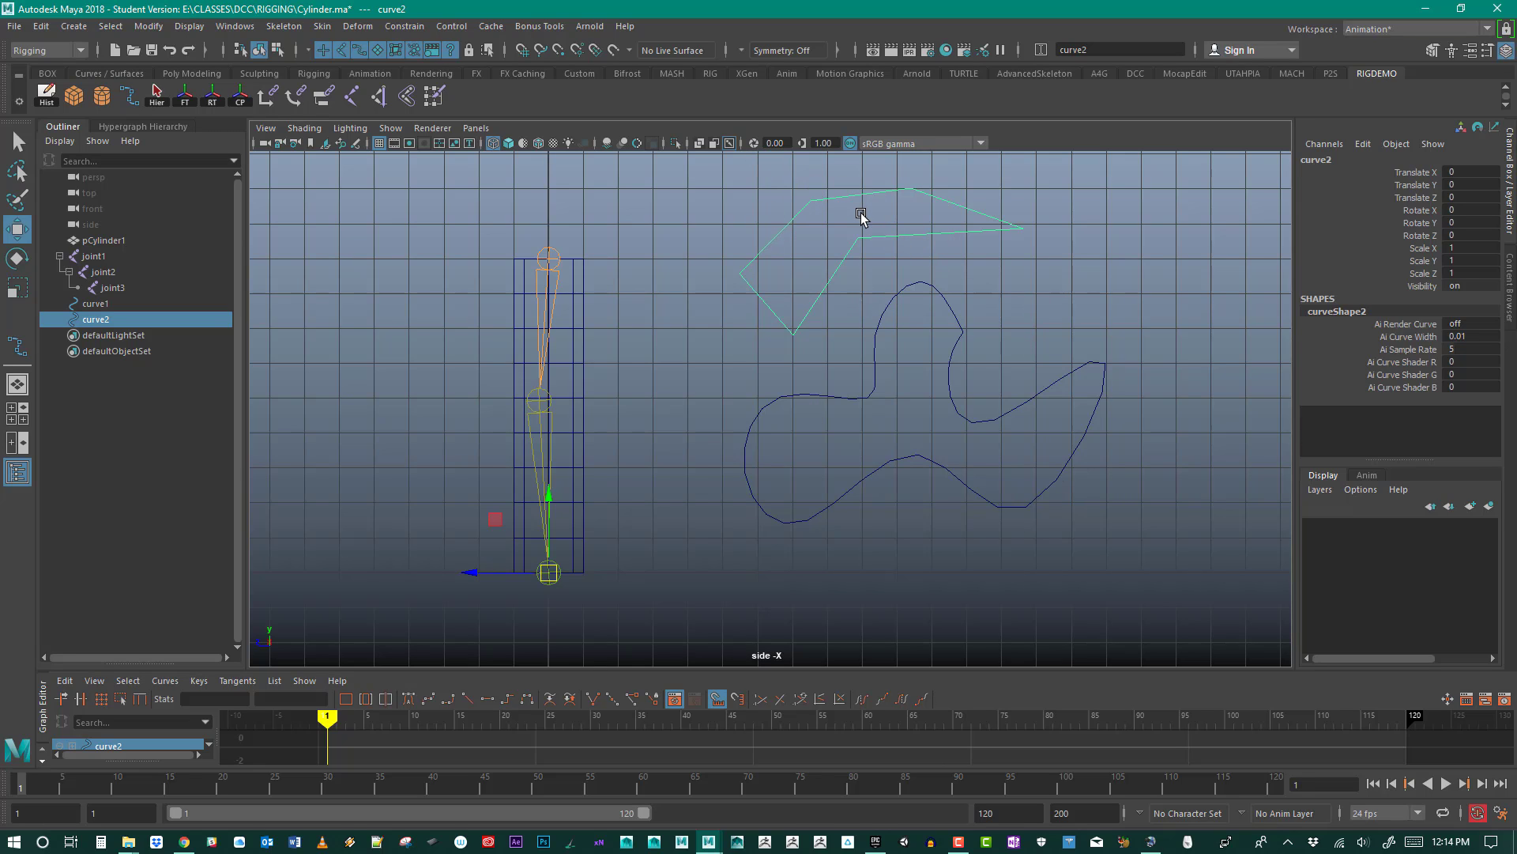
Step: Turn all object types off in the selection mask and leave only curves selectable
mouse_move(829, 230)
alt+middle_down()
mouse_move(832, 267)
mouse_move(822, 229)
mouse_move(844, 250)
alt+middle_up()
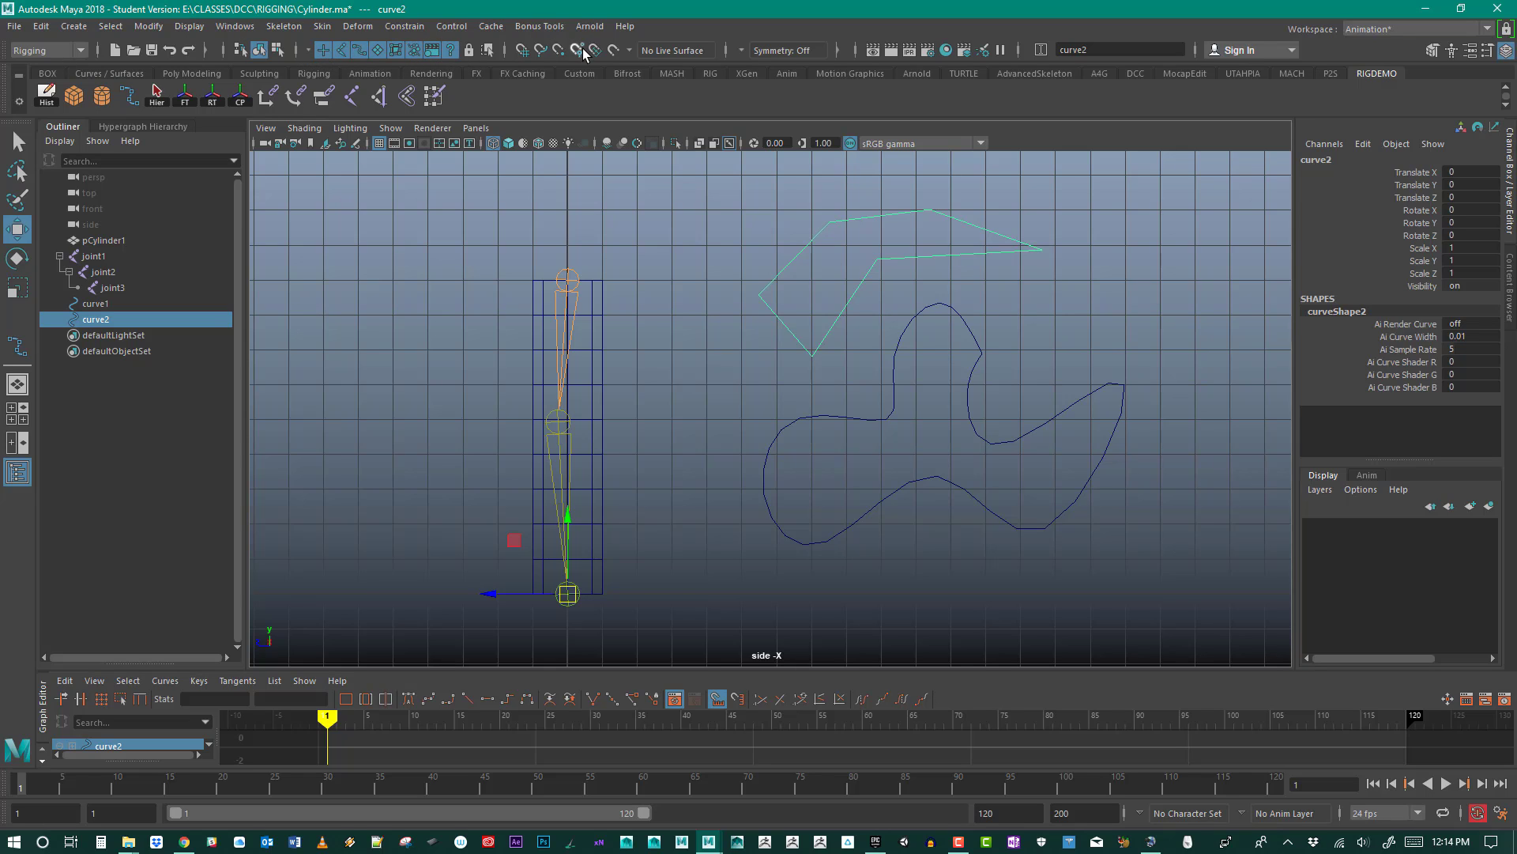
click(310, 49)
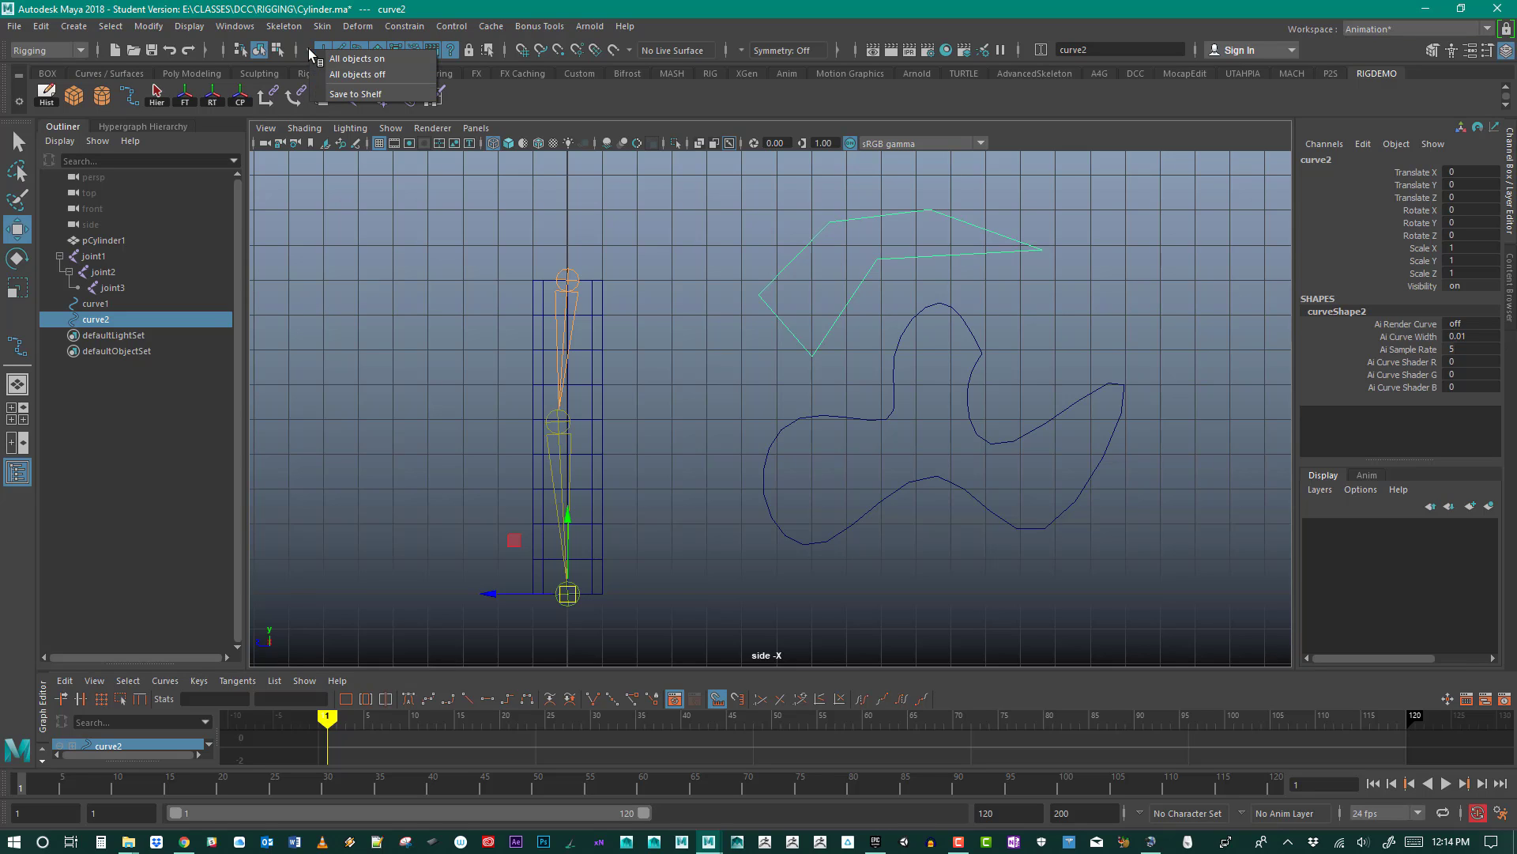
click(340, 75)
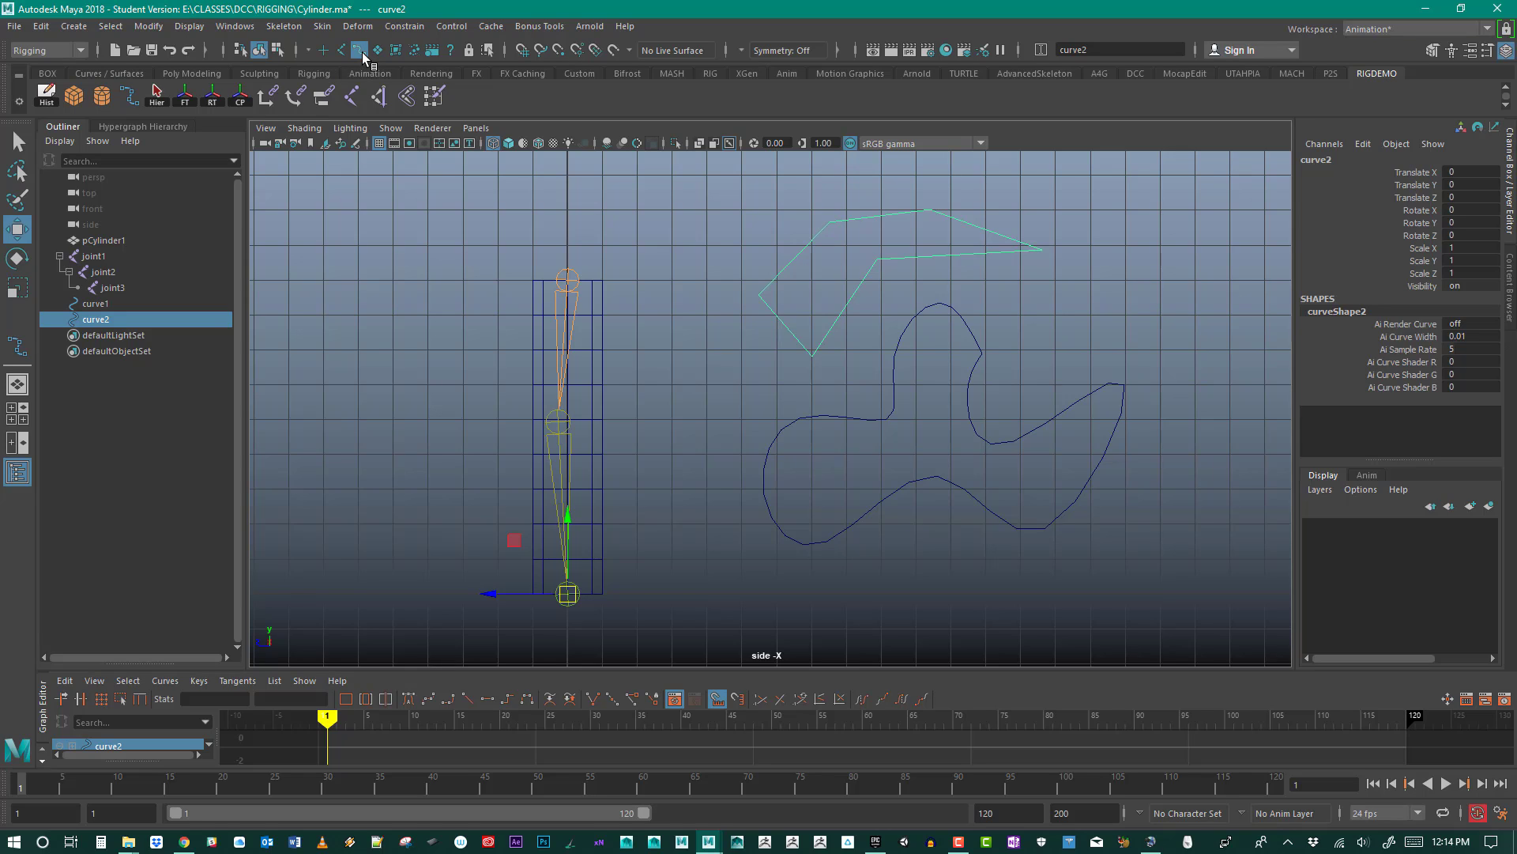
Step: Box-select over both curves and over the jointed cylinder to check which objects the curves-only mask lets through
drag(722, 221, 892, 371)
drag(436, 254, 671, 508)
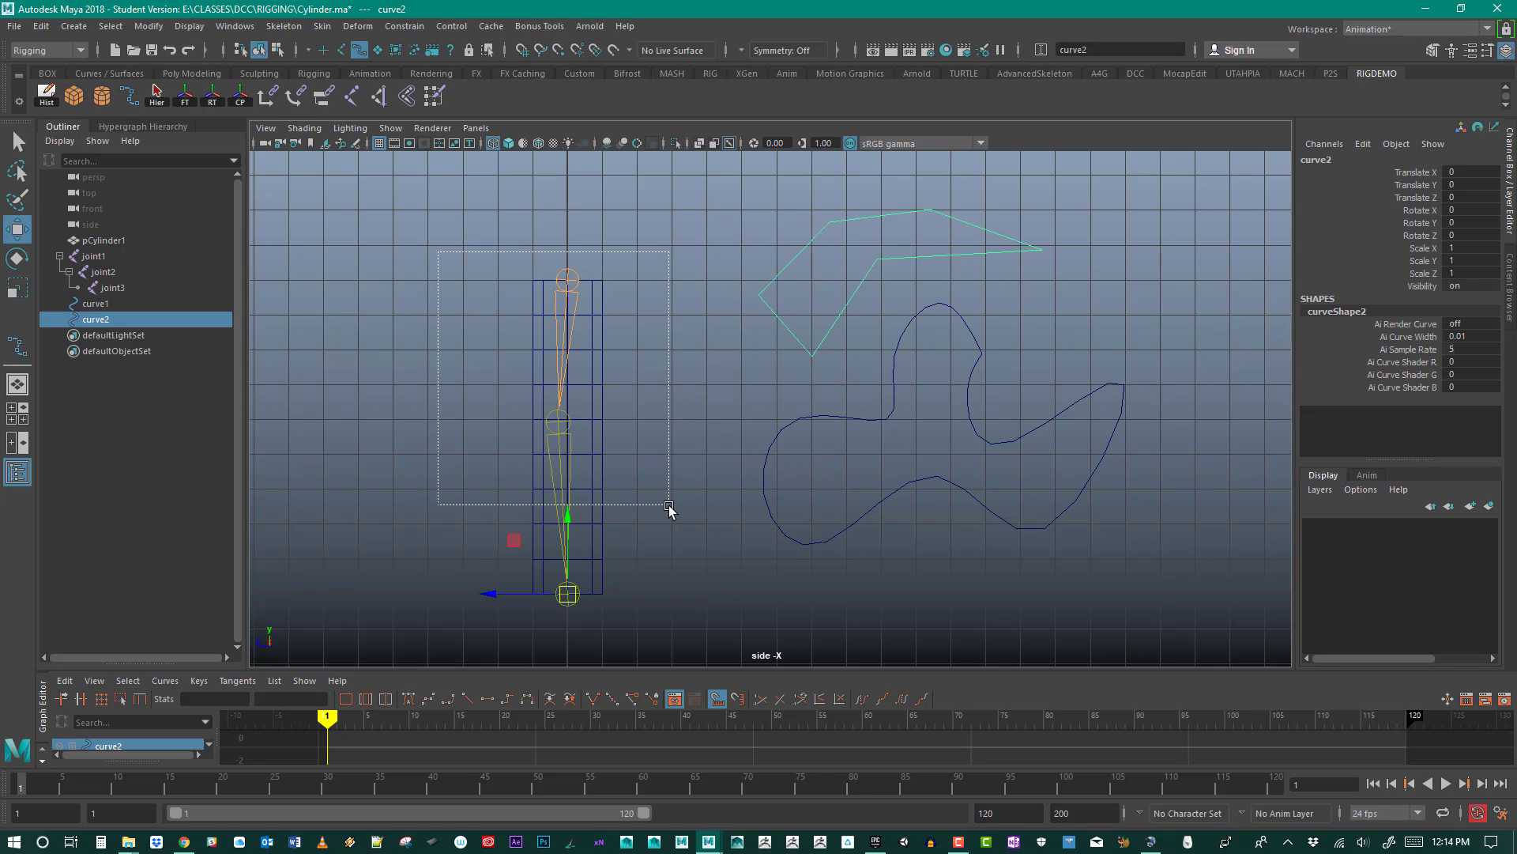
drag(514, 223, 813, 314)
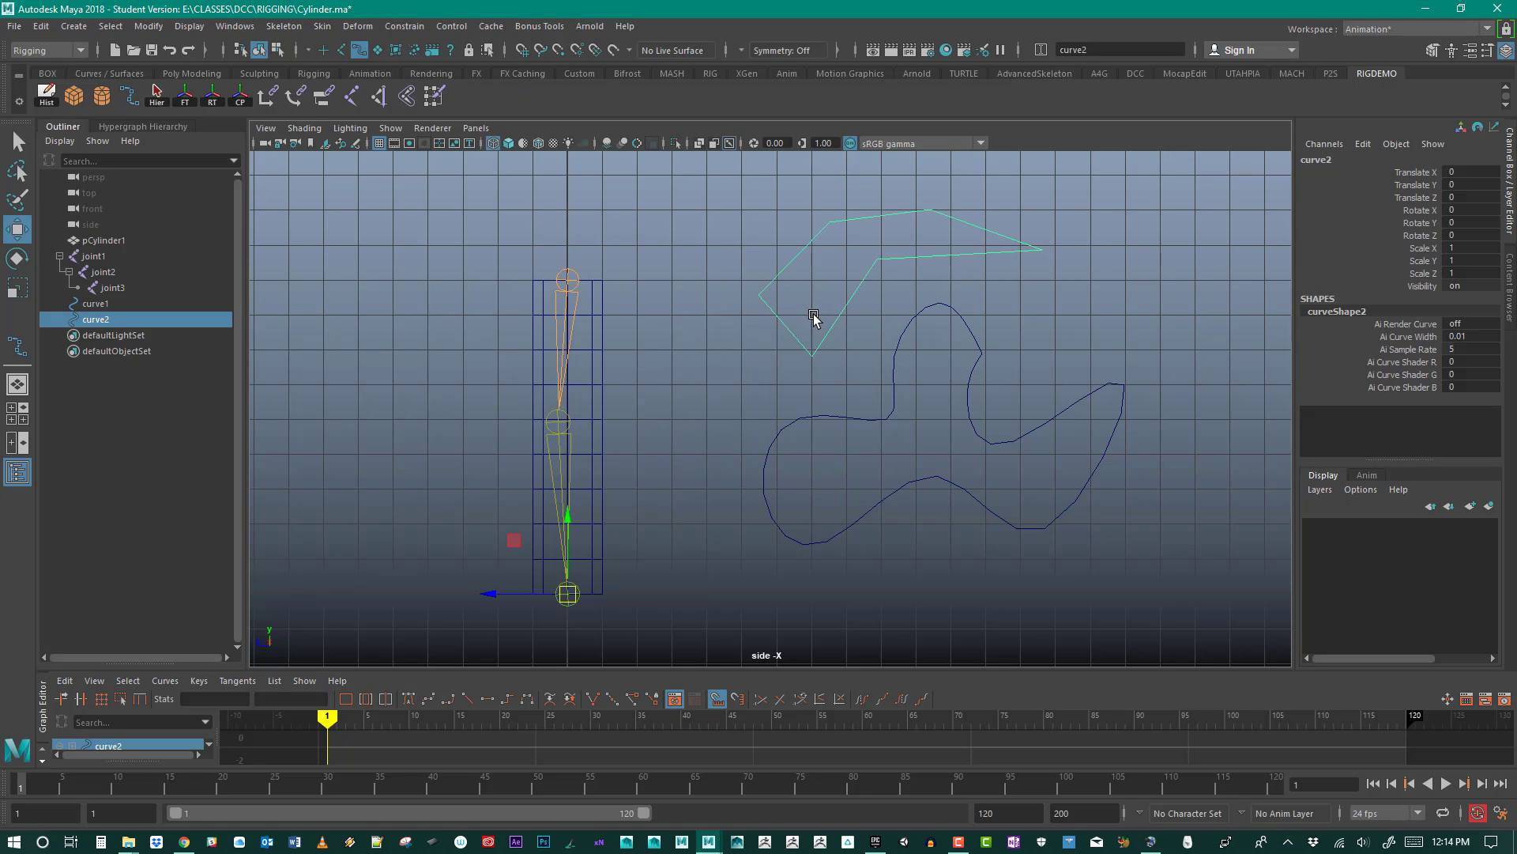
click(853, 525)
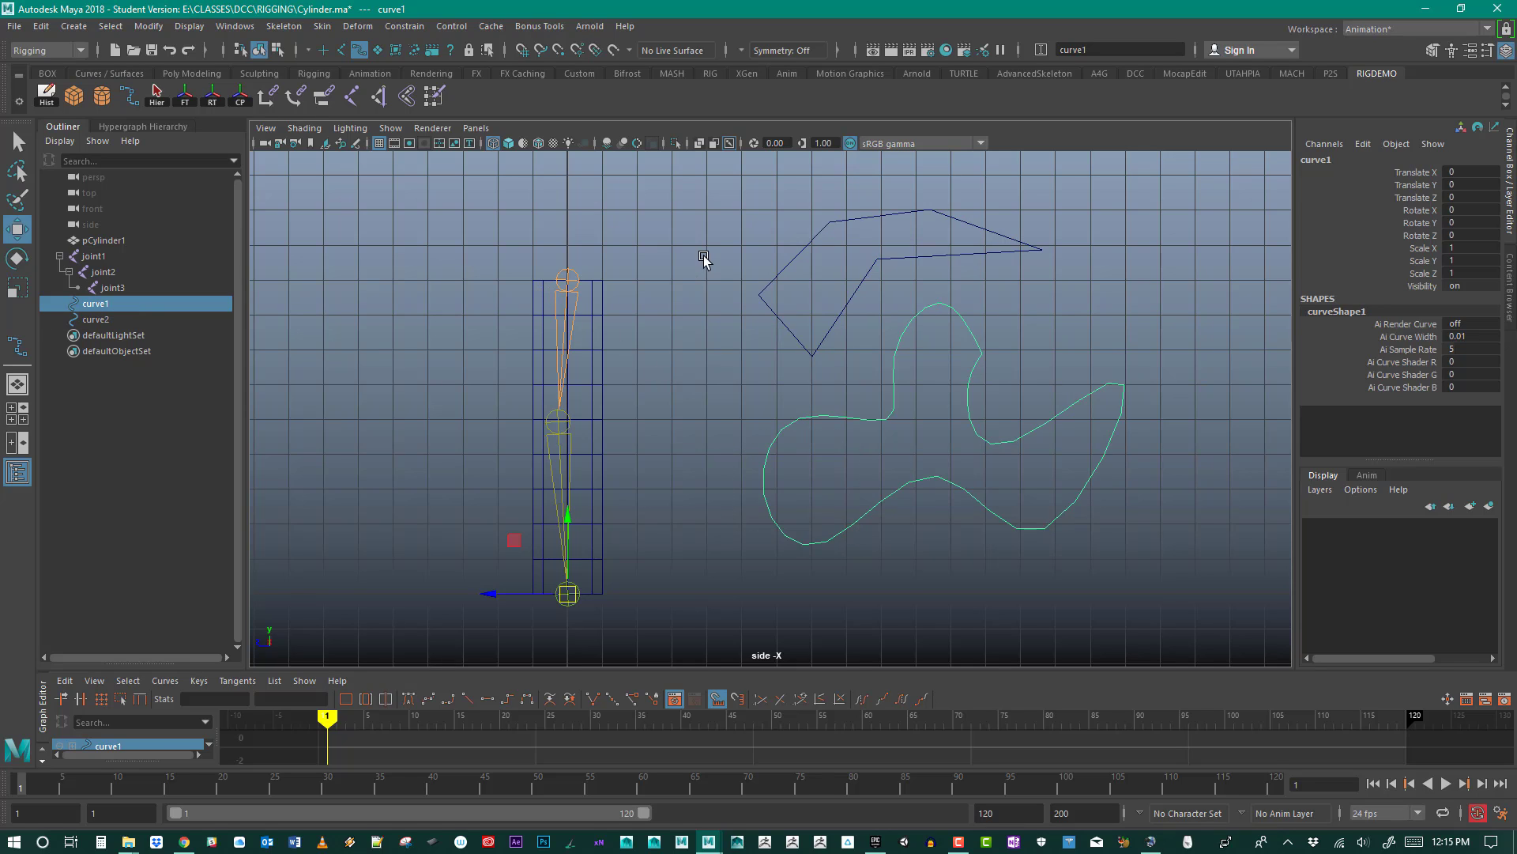
drag(704, 257, 816, 325)
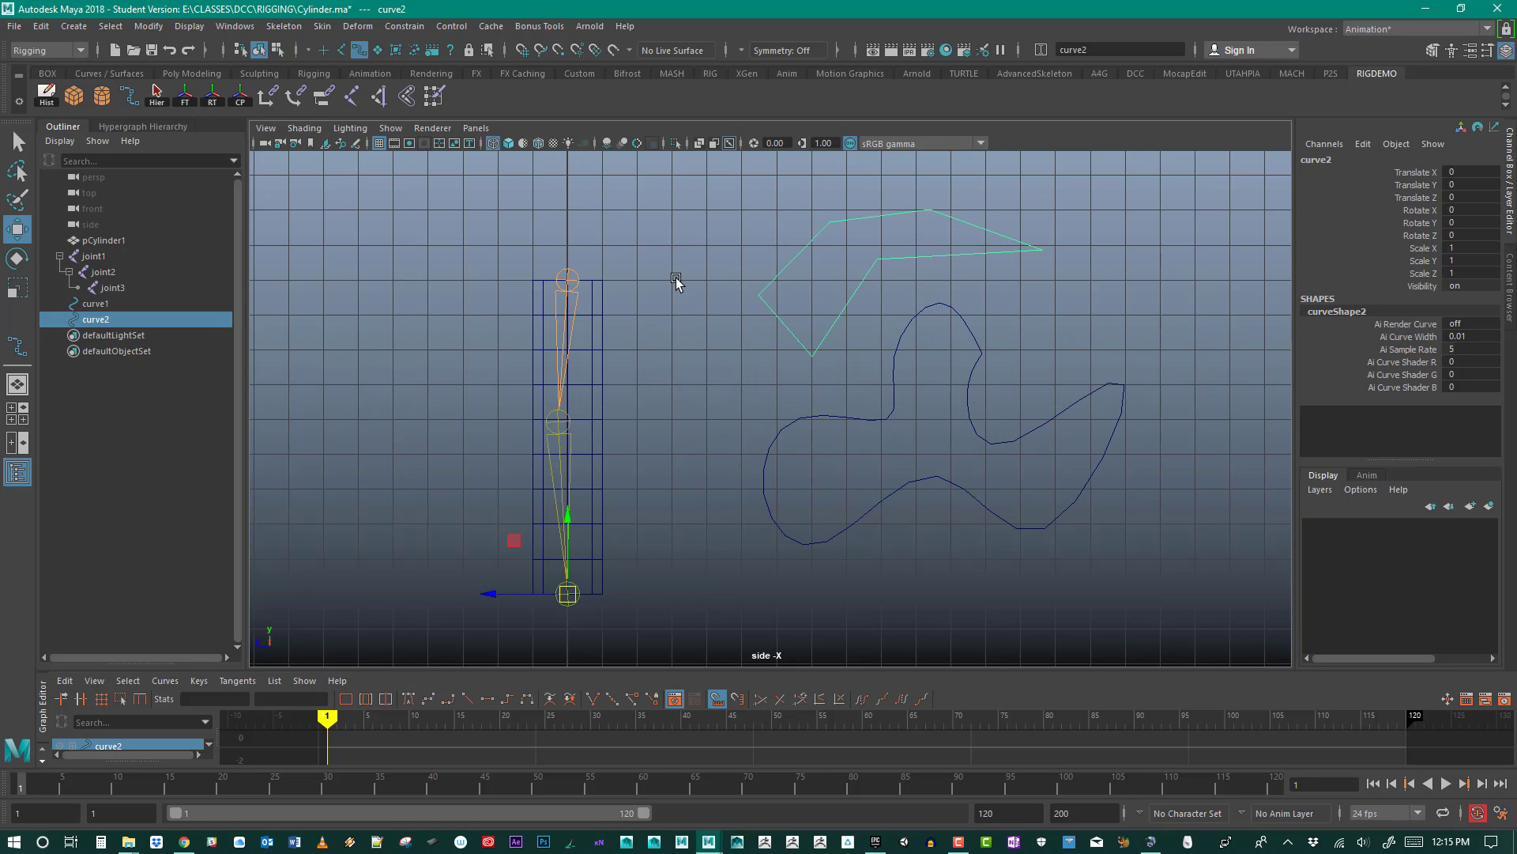
drag(757, 250, 828, 320)
drag(772, 414, 827, 470)
drag(757, 205, 841, 315)
drag(524, 224, 656, 371)
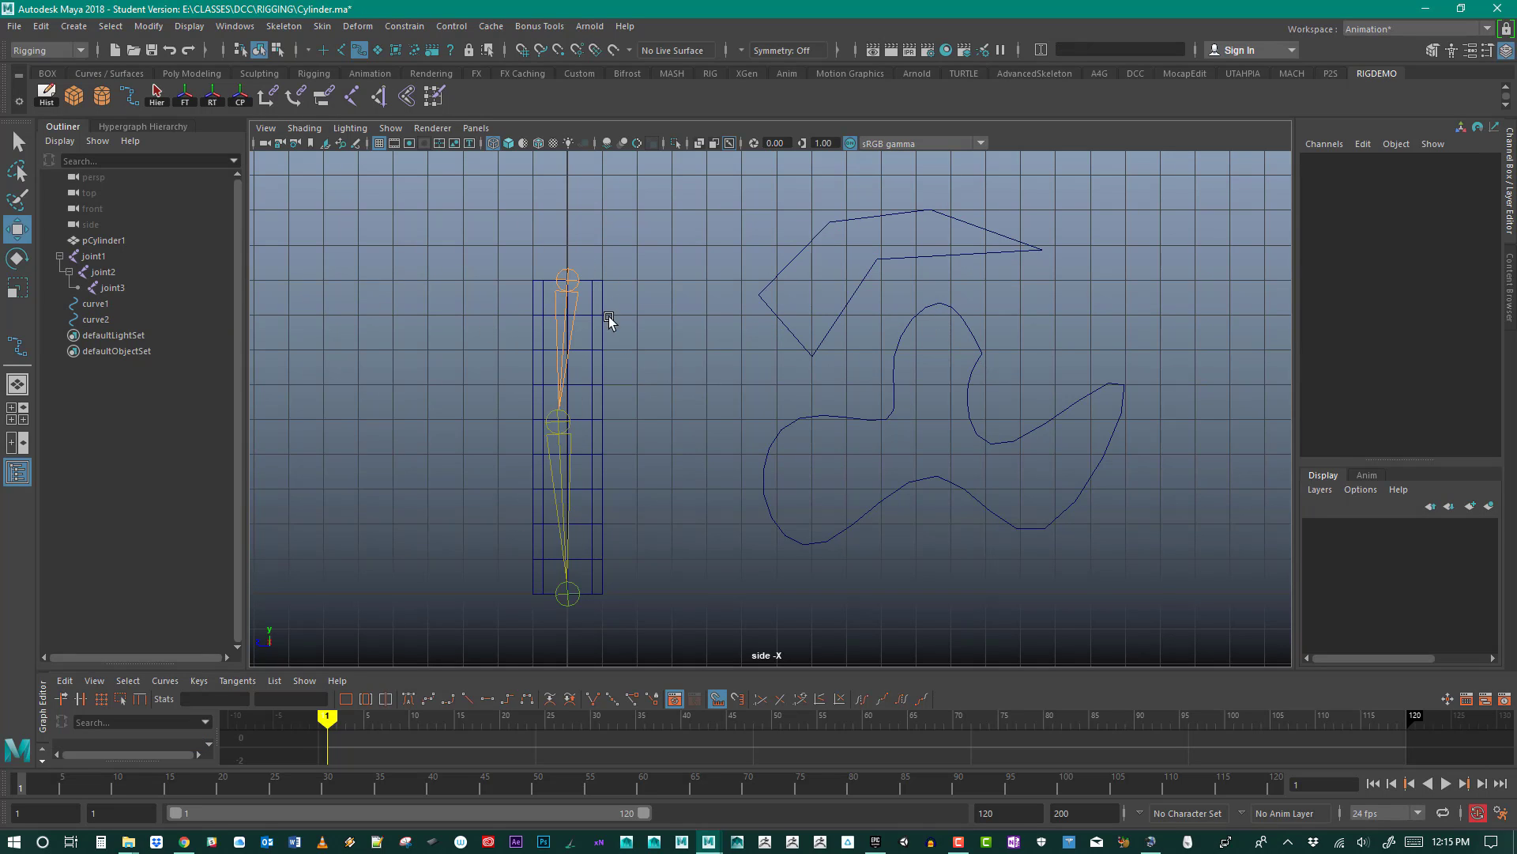
drag(584, 418, 657, 477)
Step: Select the linear and freeform curves one at a time, and finally both curves together
click(819, 346)
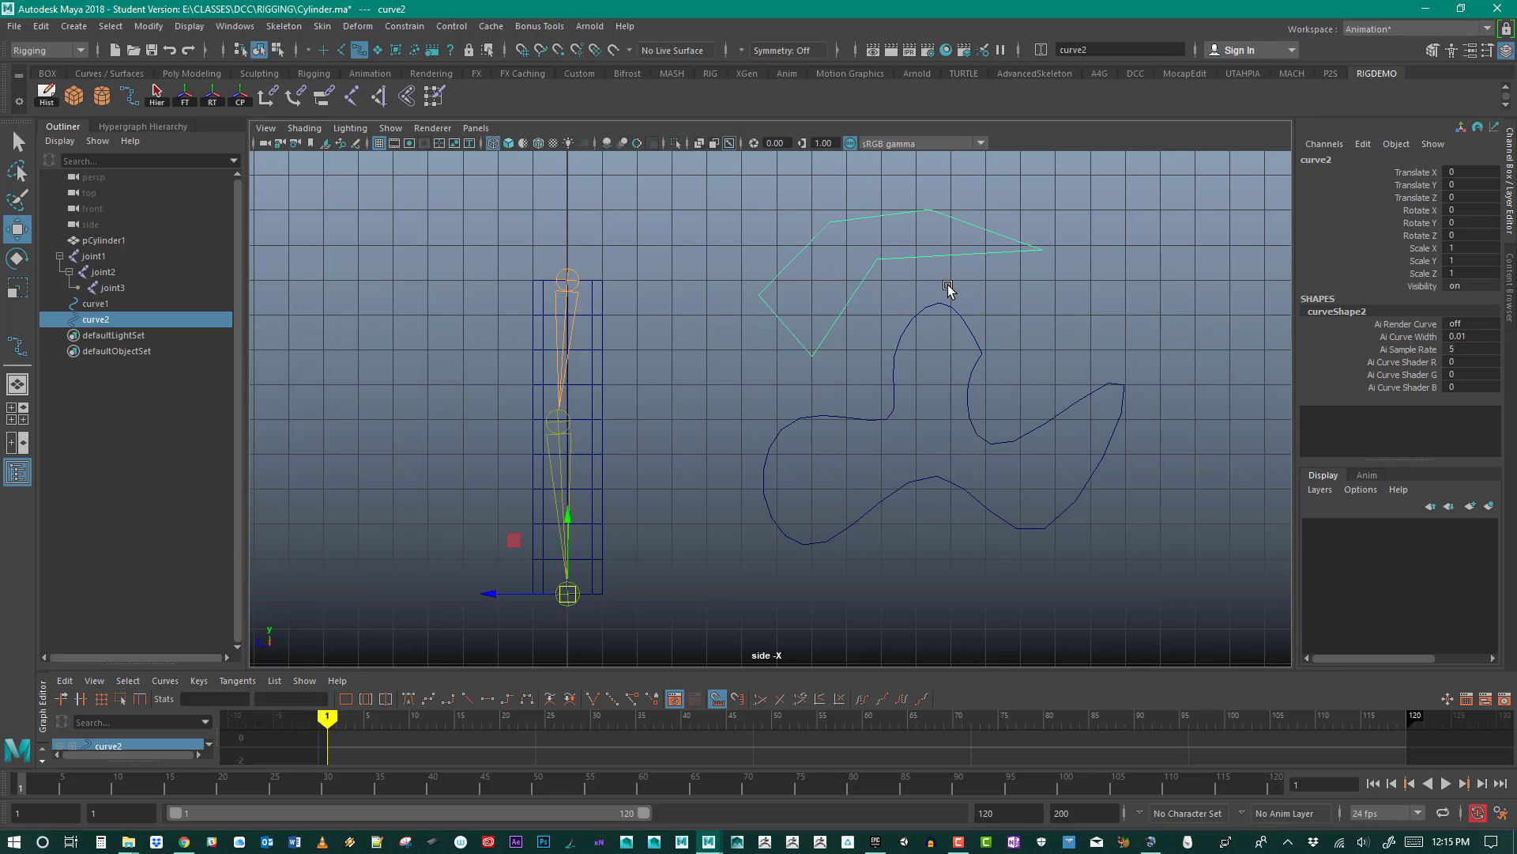
drag(889, 334, 936, 365)
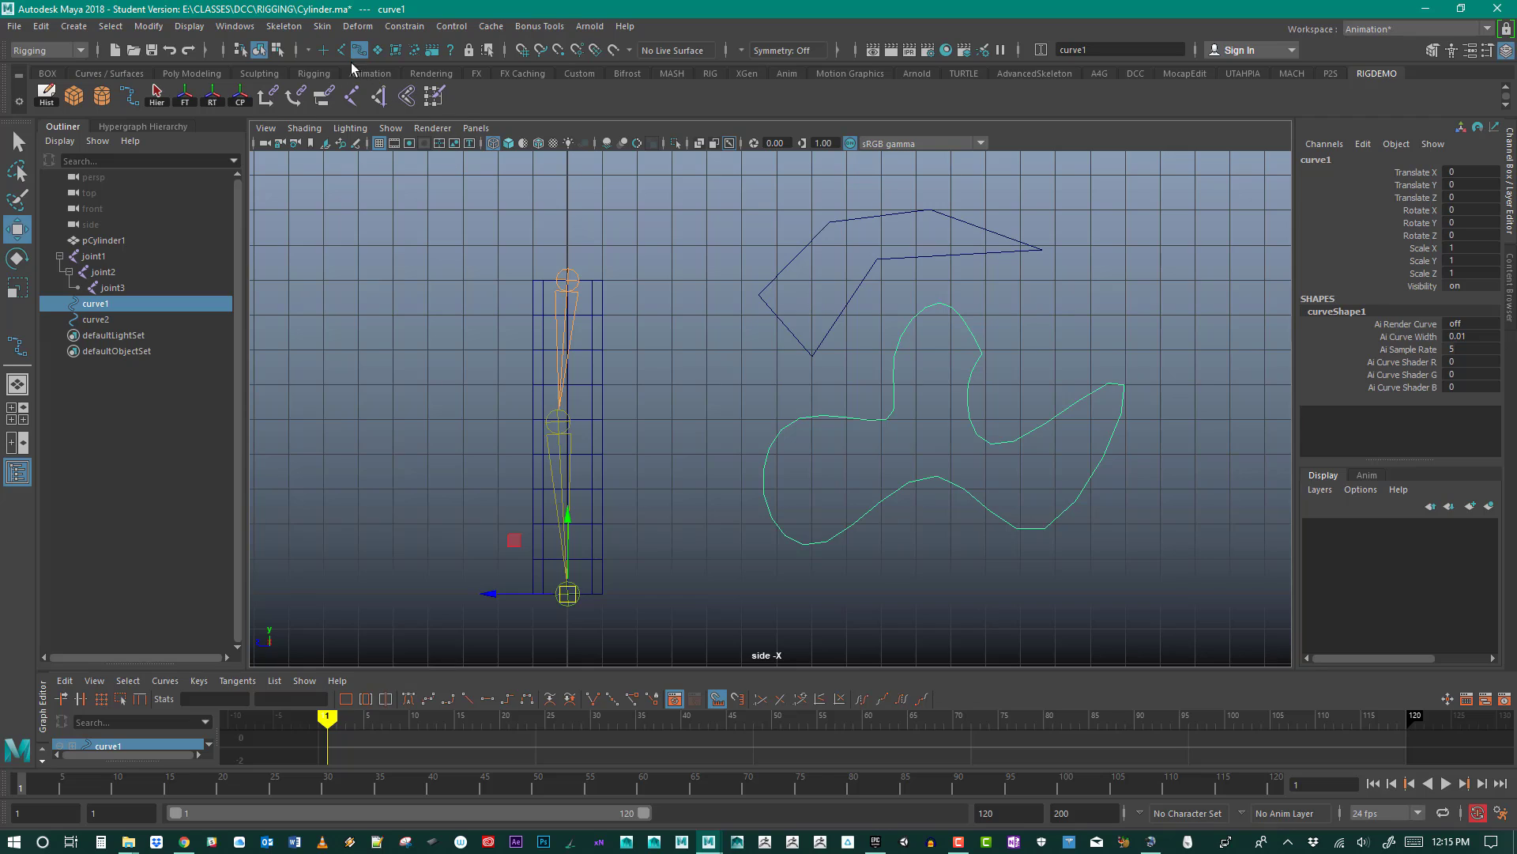
drag(762, 247, 819, 304)
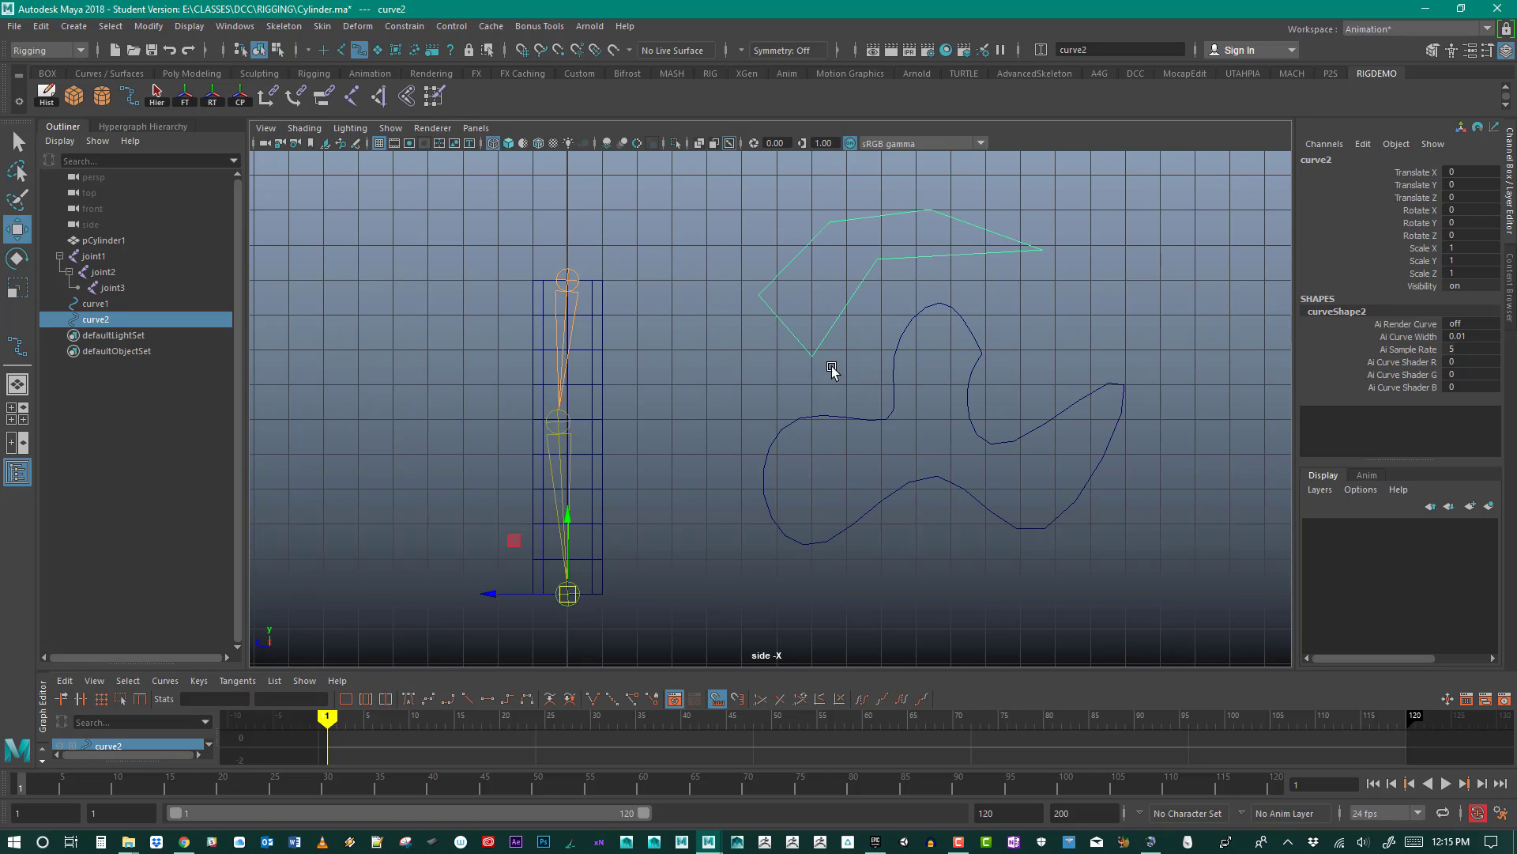
drag(828, 366, 931, 459)
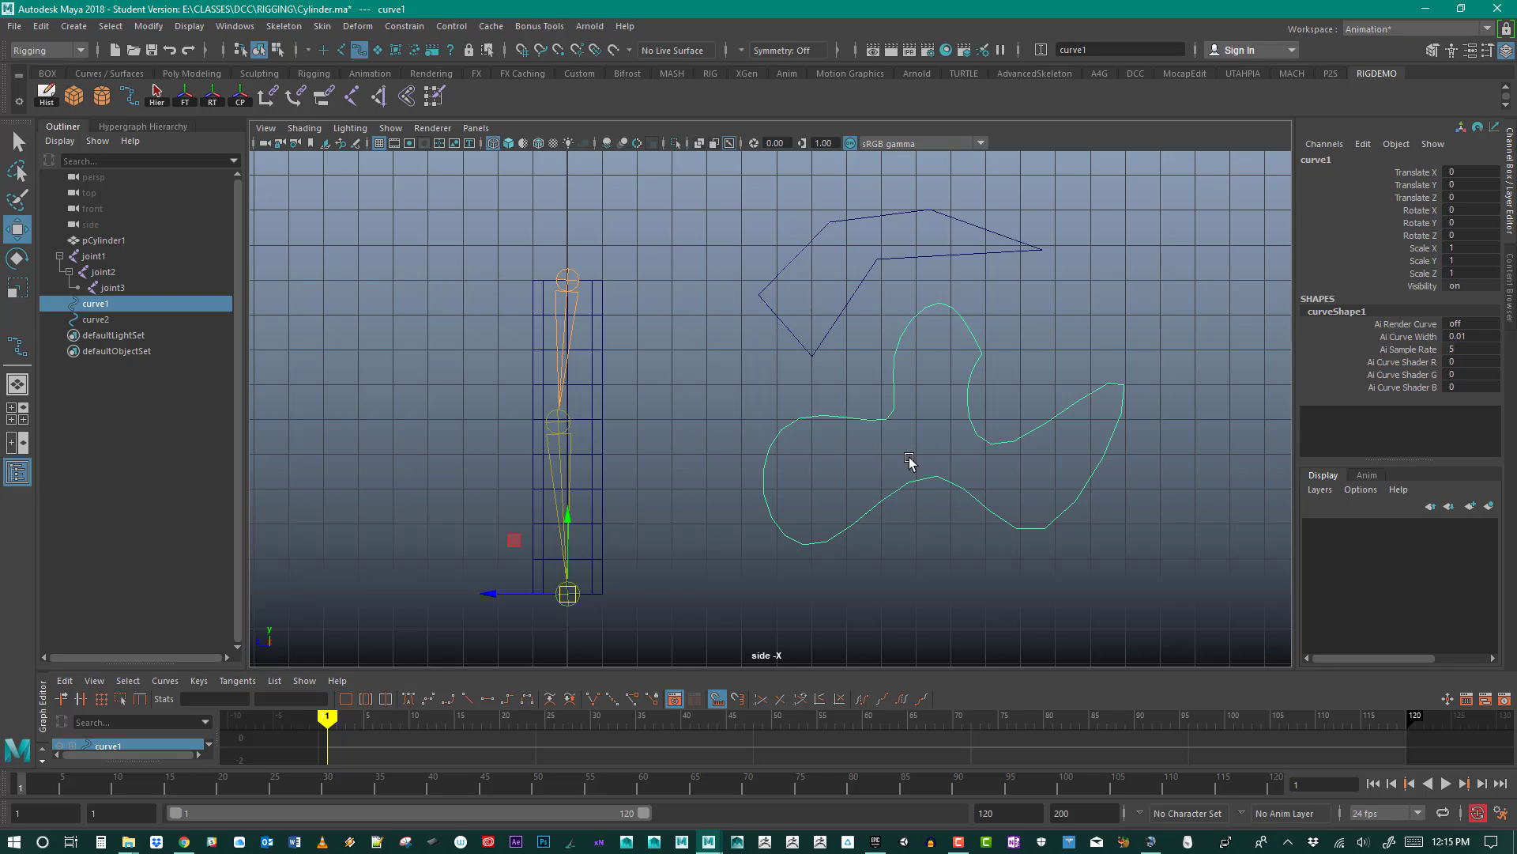
click(822, 424)
drag(746, 260, 985, 491)
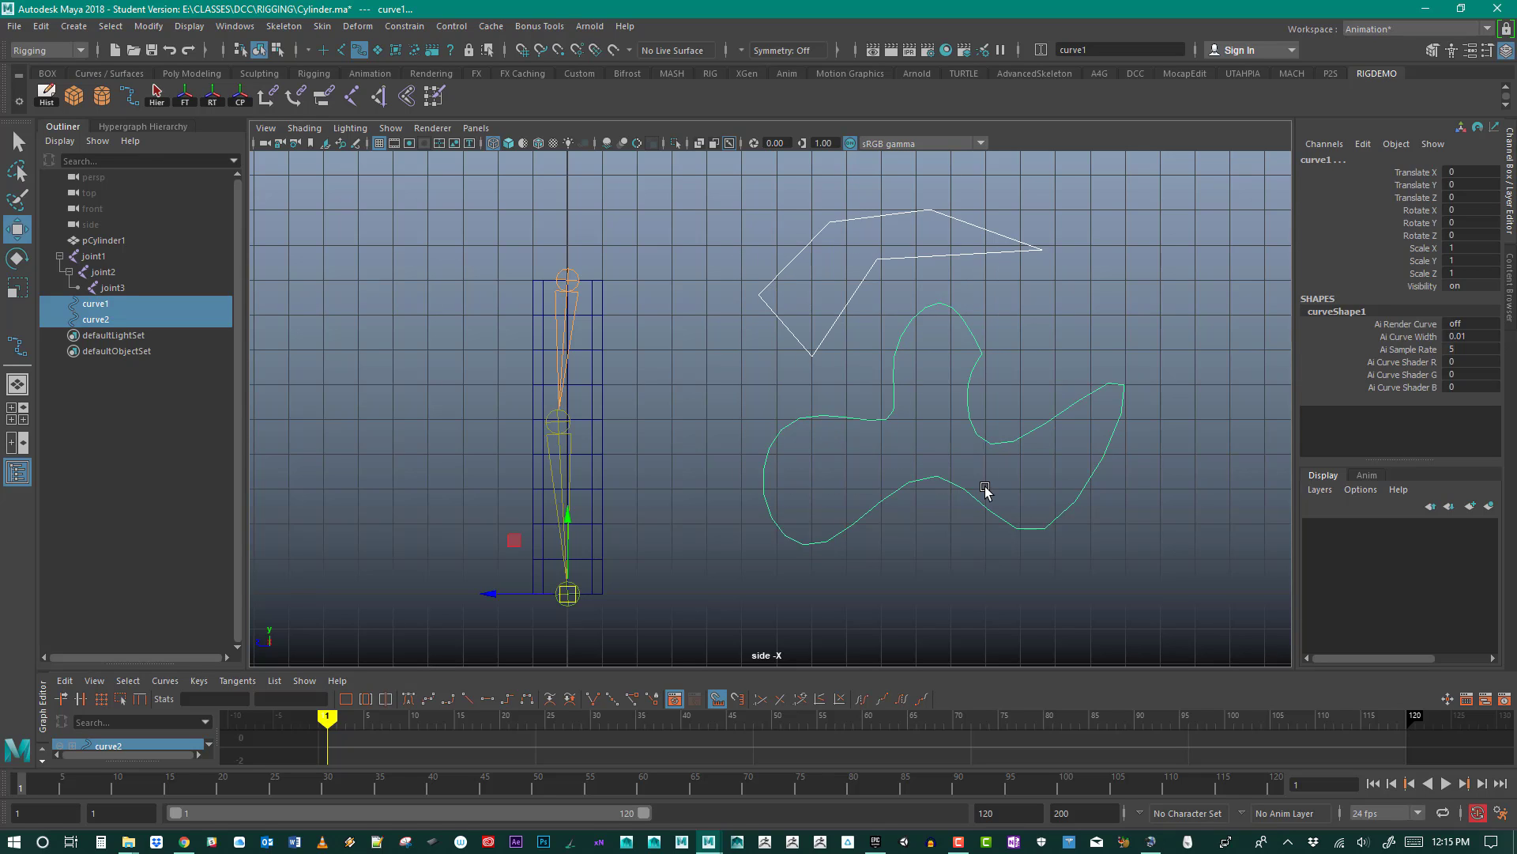
Step: Delete both practice curves and ready the EP Curve tool with the curve degree at 1 Linear
key(Delete)
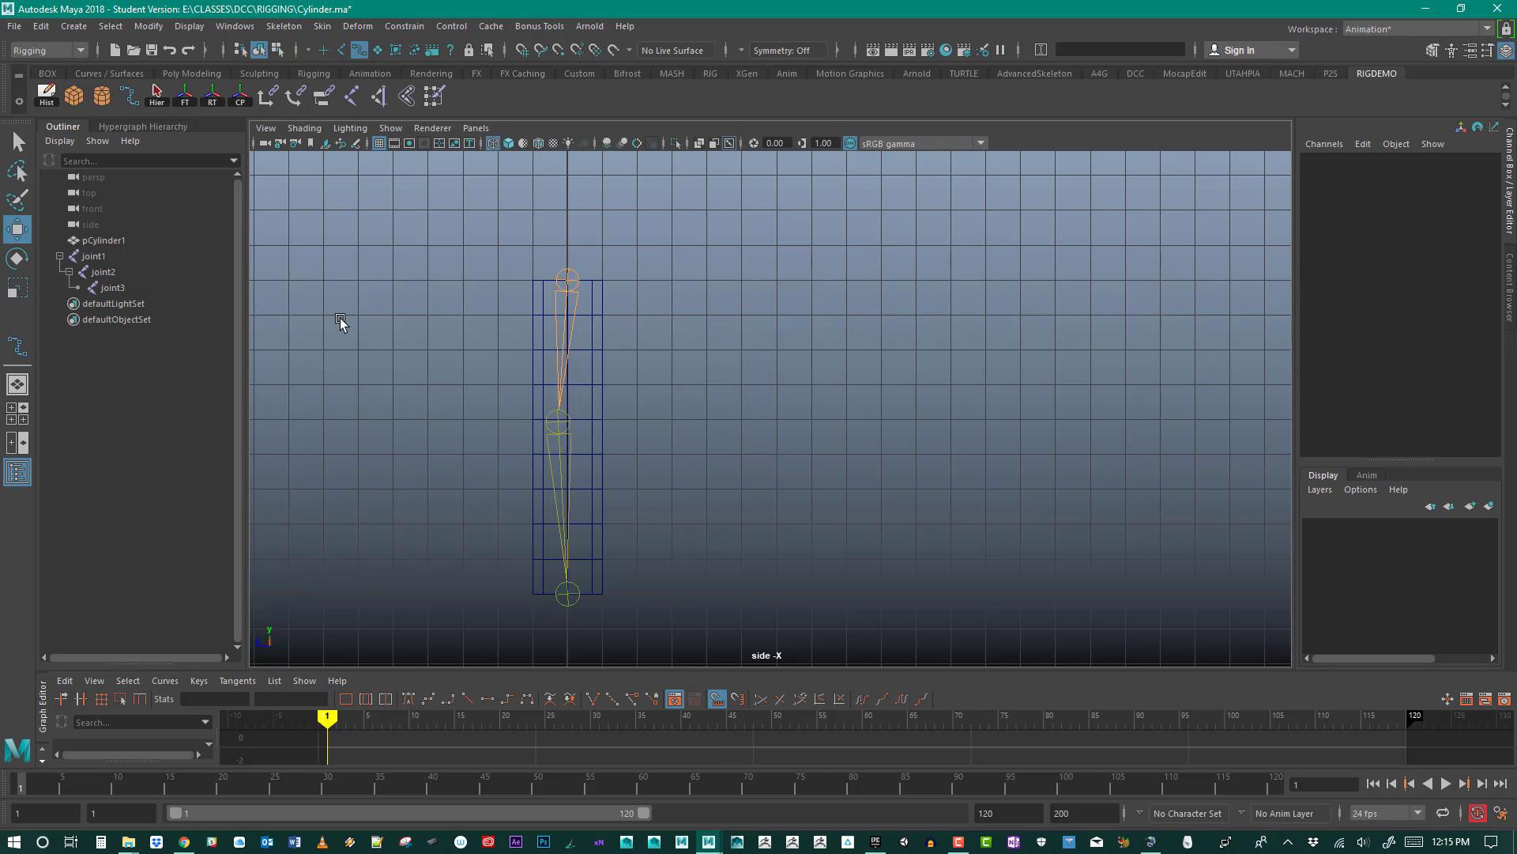
double_click(131, 95)
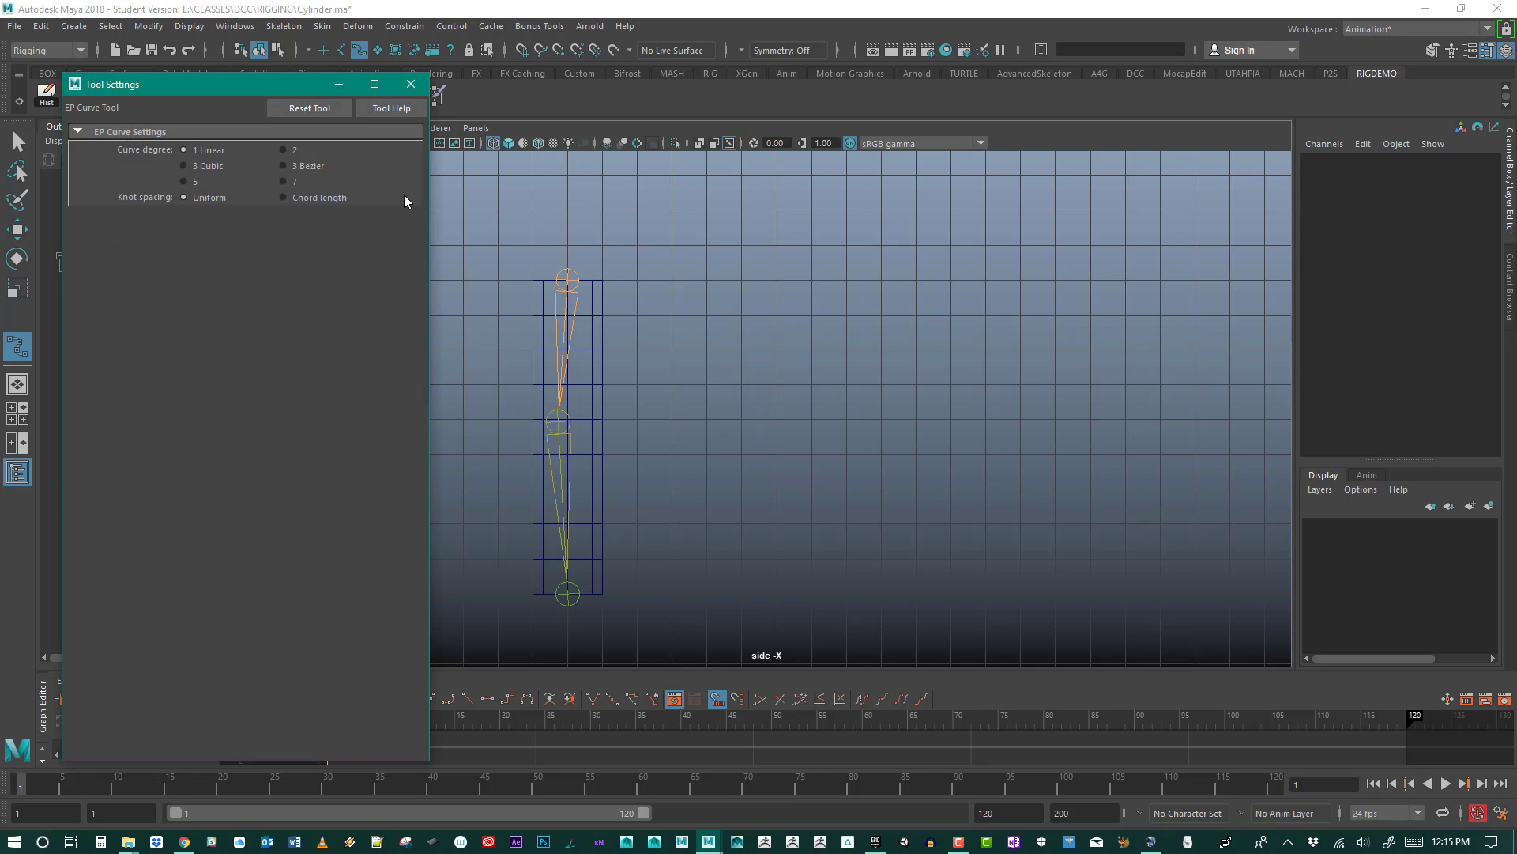
click(419, 83)
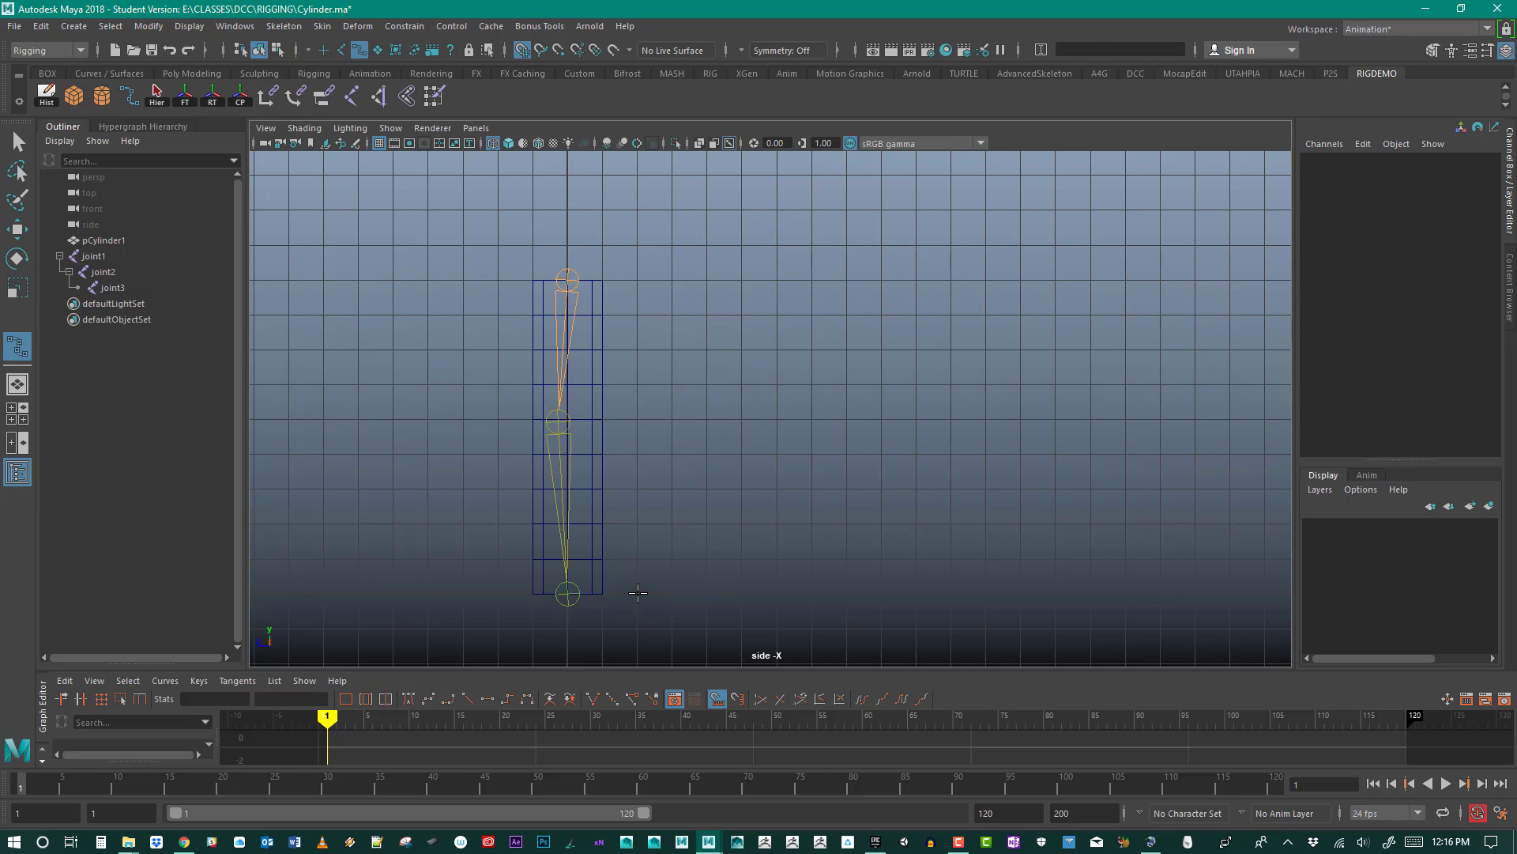
Step: Draw a closed, grid-snapped linear triangle beside the cylinder's base, three grid squares wide and one high
click(637, 593)
click(740, 561)
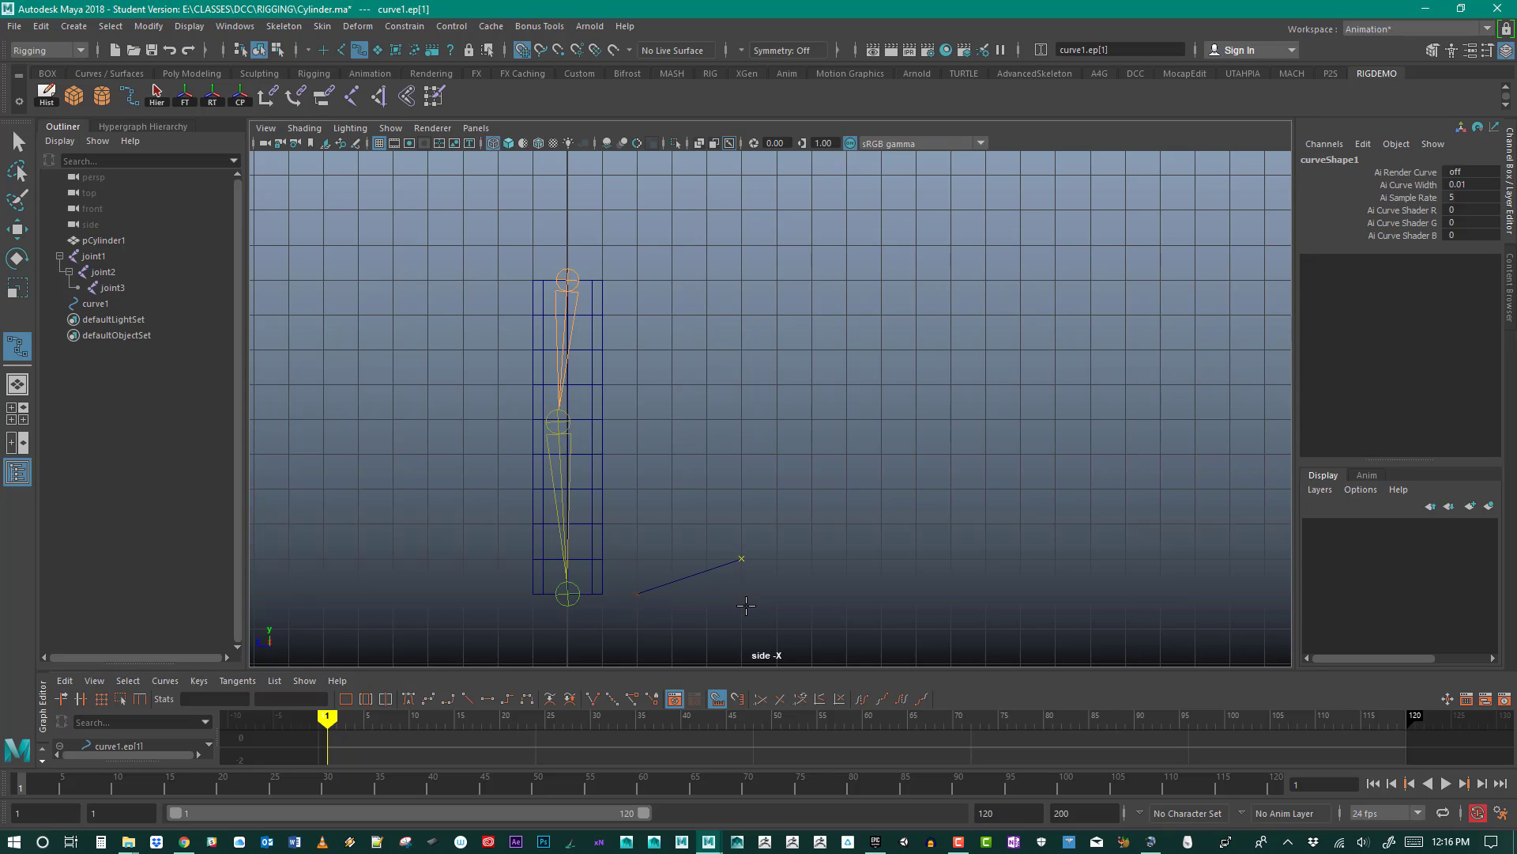
click(740, 594)
click(636, 594)
key(backslash)
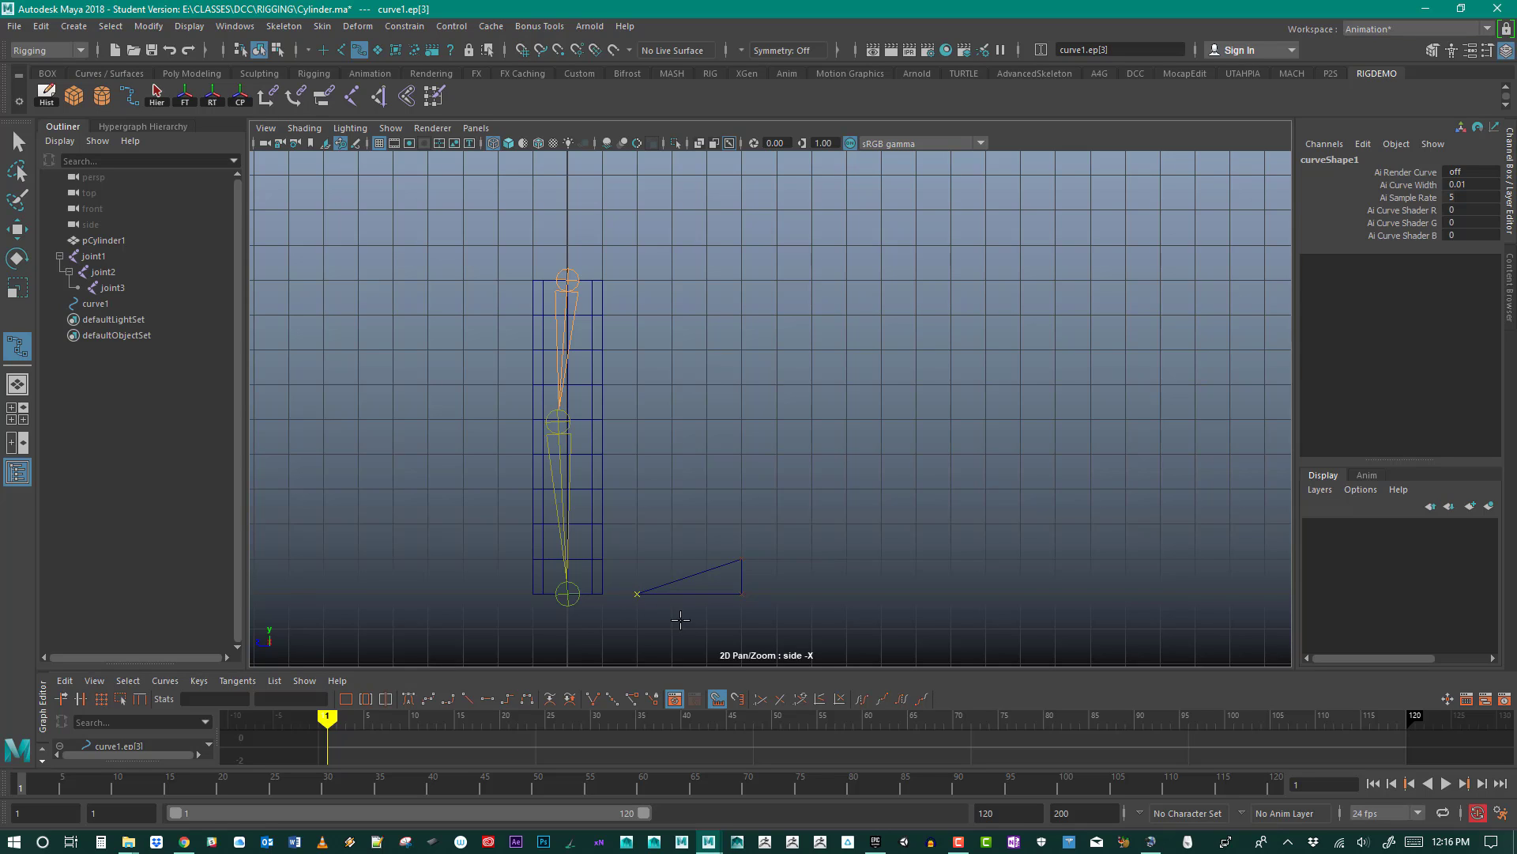
key(backslash)
key(backslash)
click(27, 143)
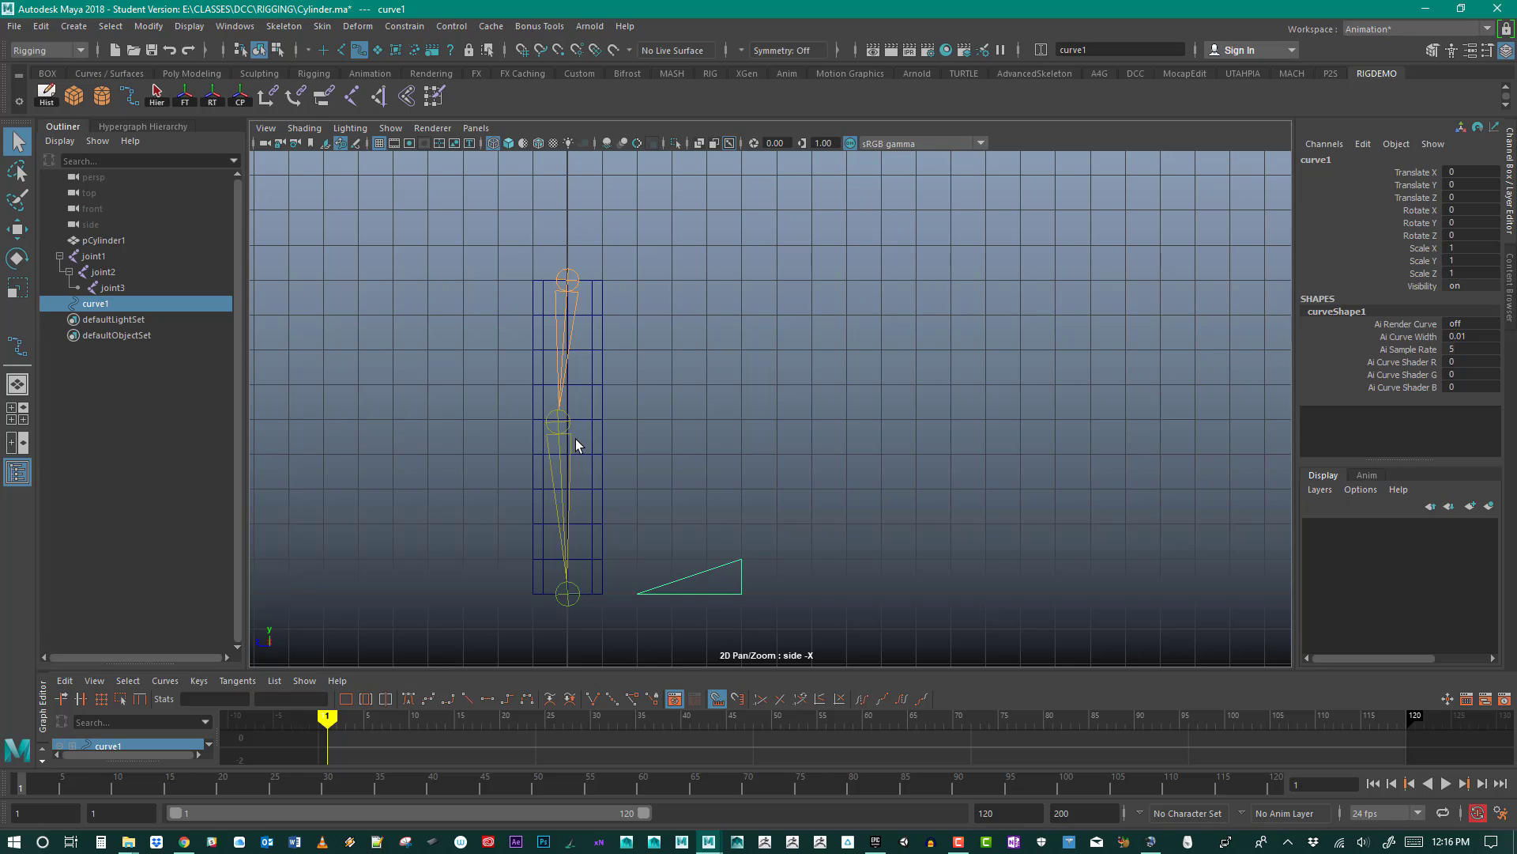
Step: Draw a closed, grid-snapped linear arrow pointing at the cylinder's upper half, seven grid squares long with a head four squares high
key(g)
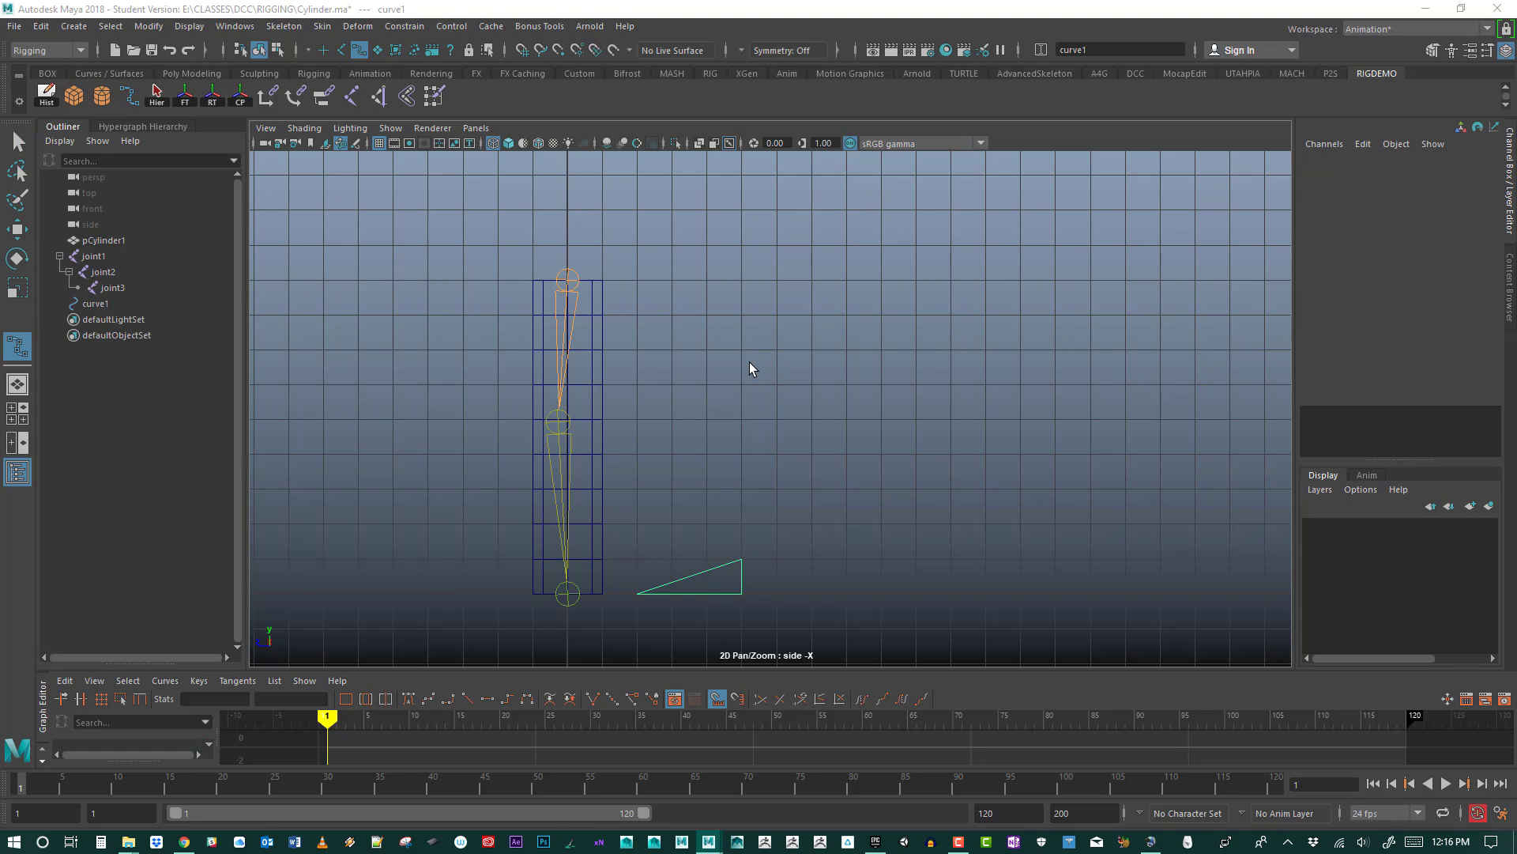
click(410, 84)
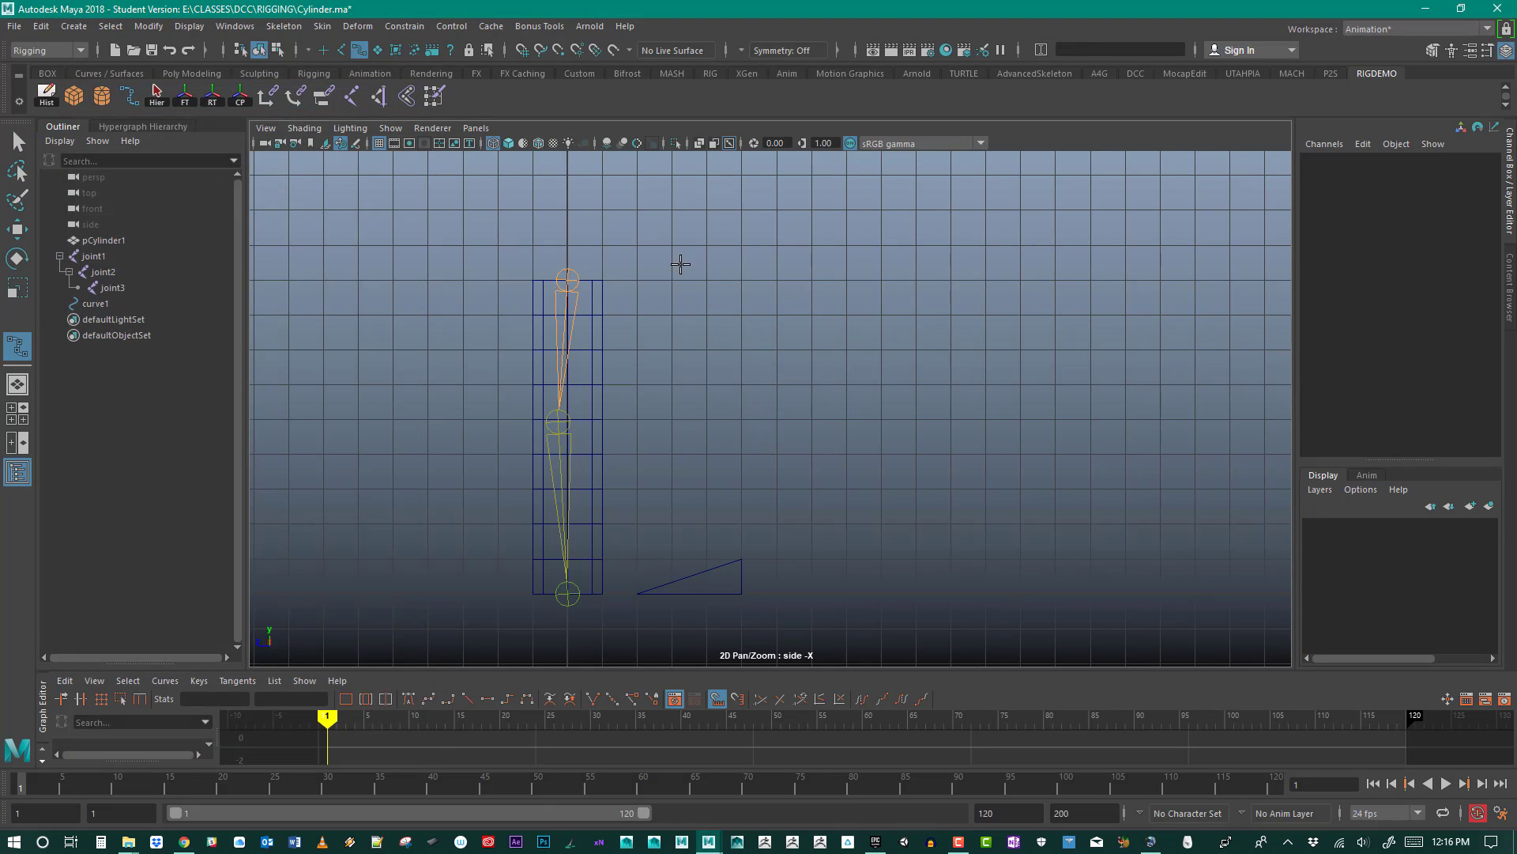
key(x)
click(740, 245)
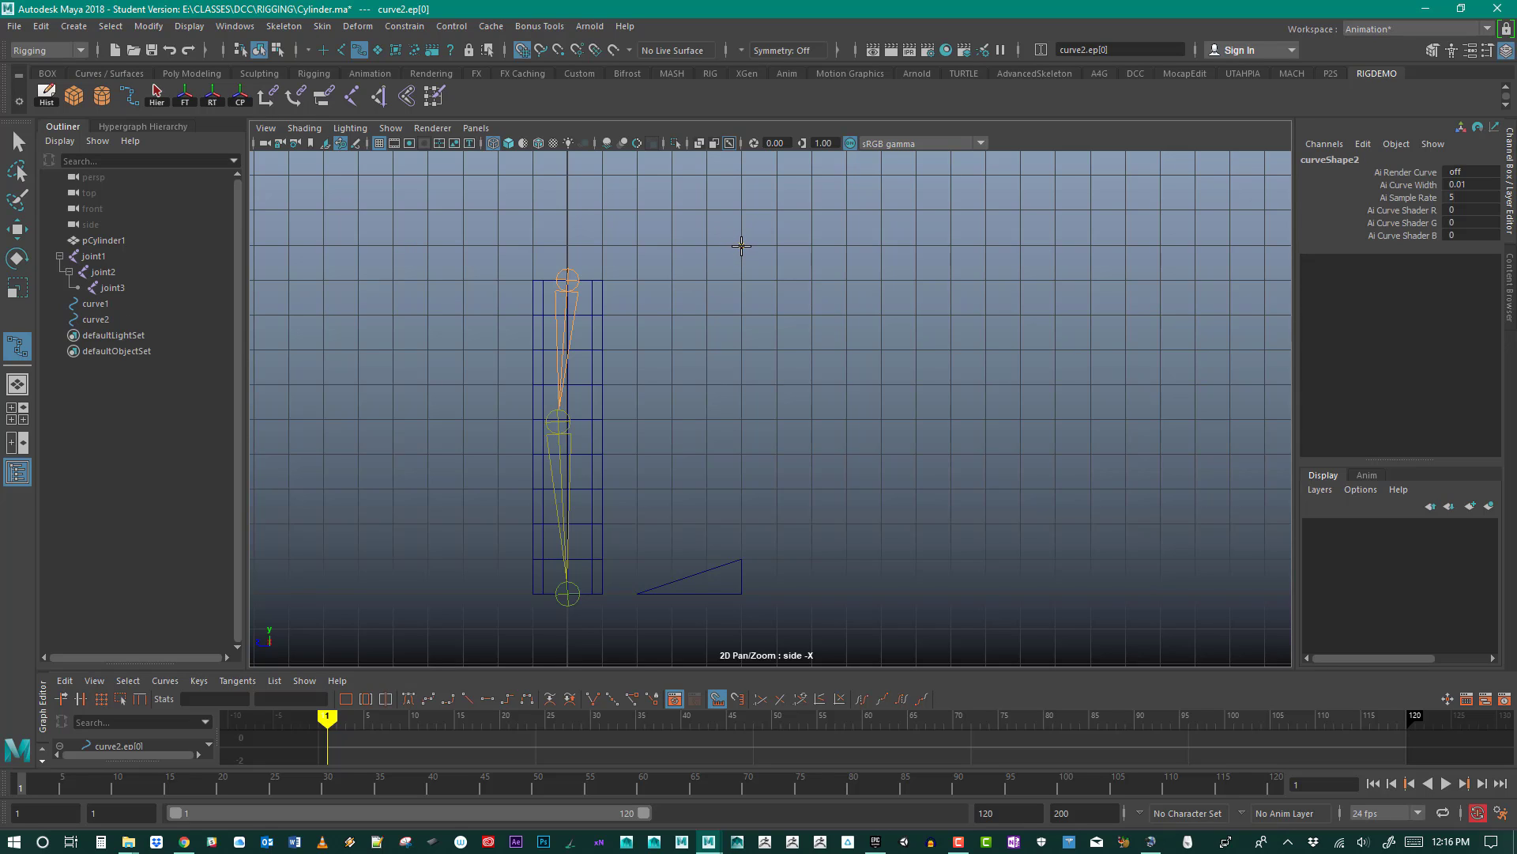
click(672, 314)
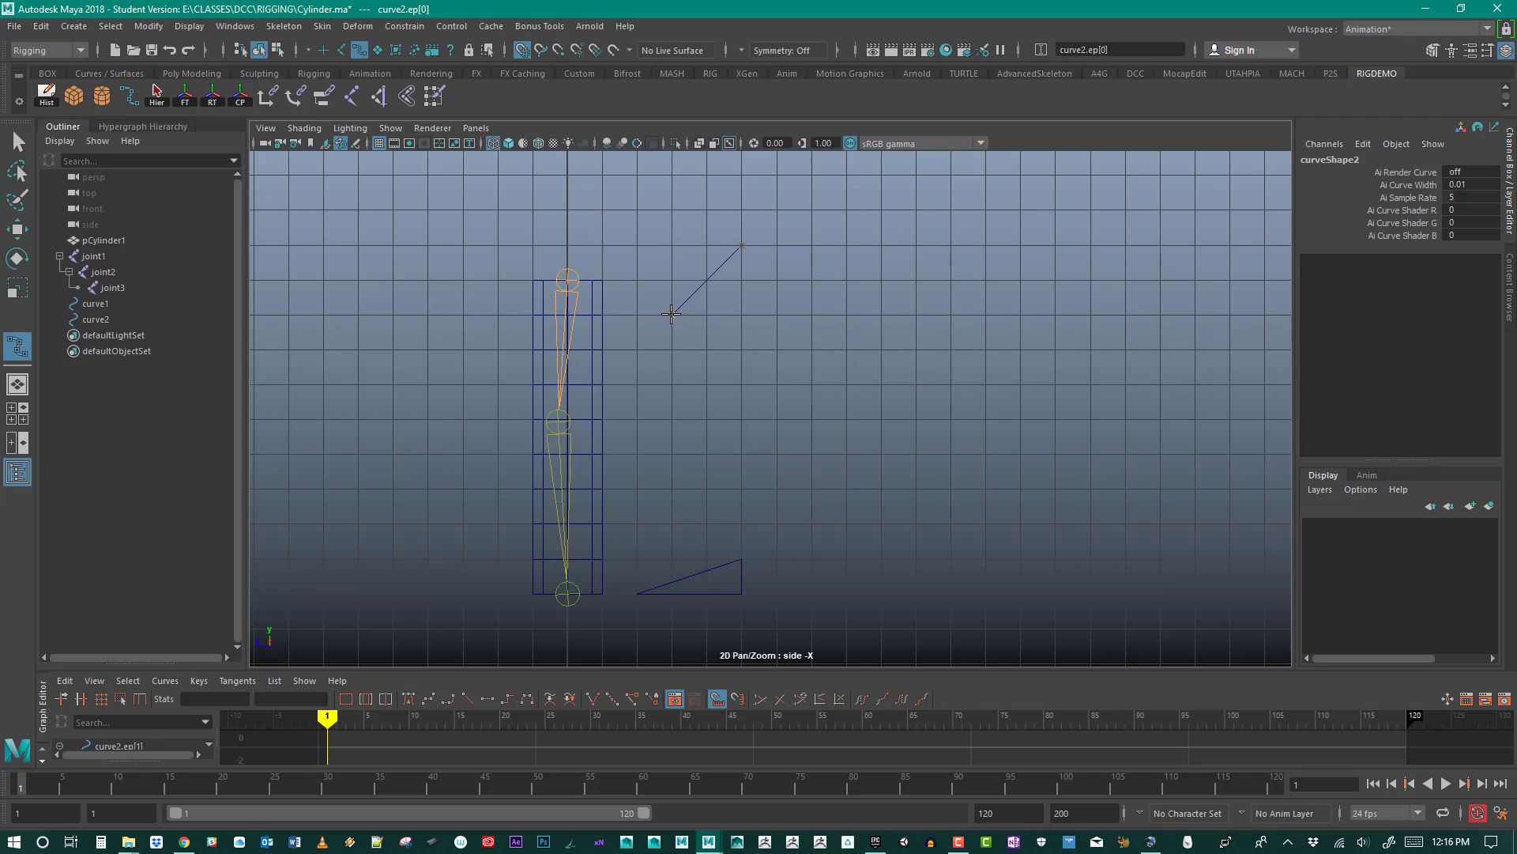
click(741, 384)
click(916, 349)
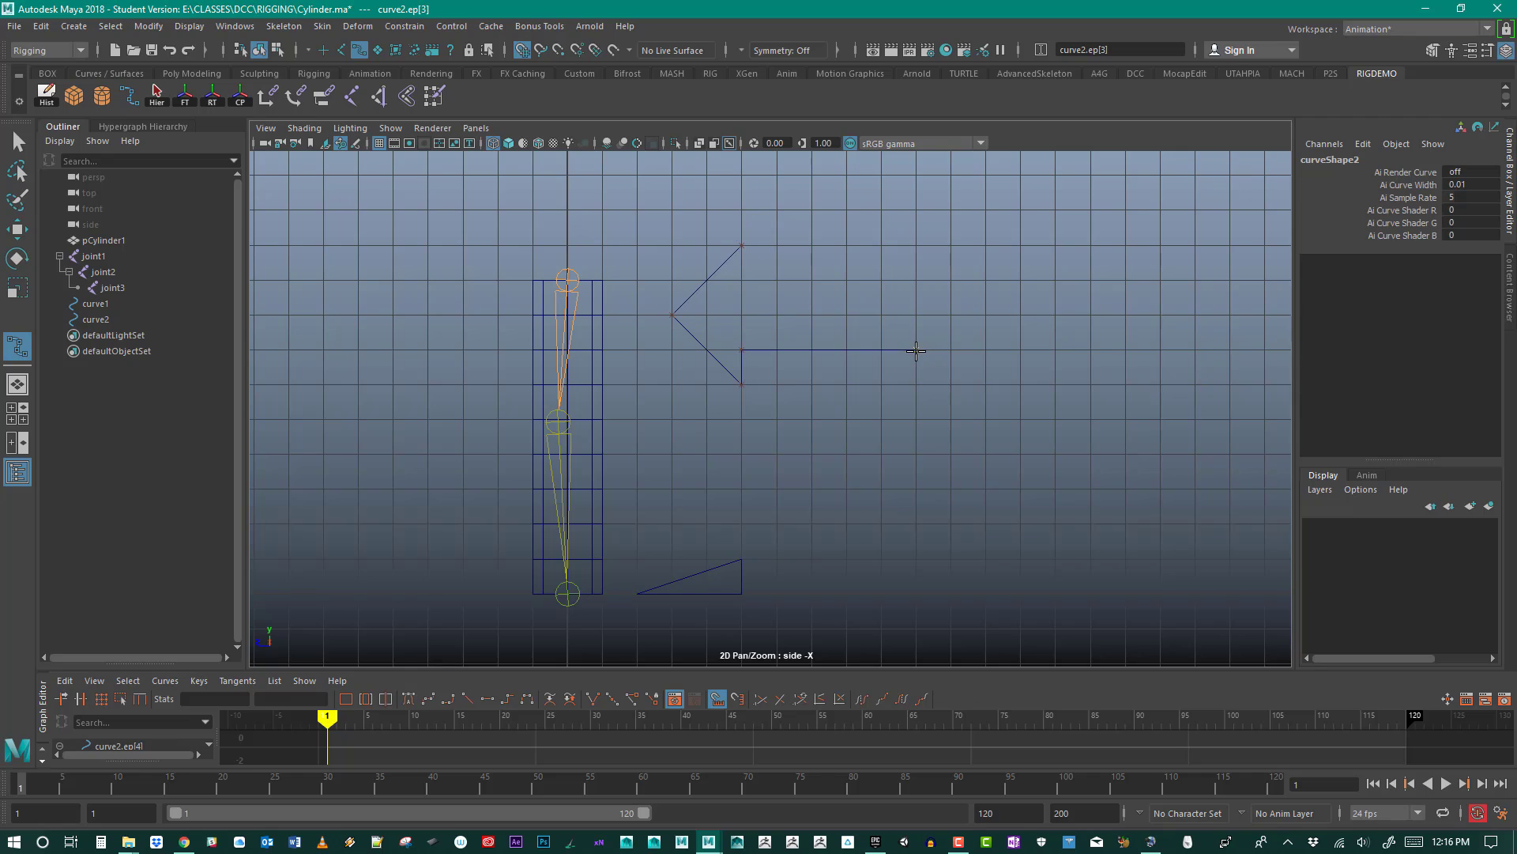
click(916, 280)
click(741, 280)
key(Return)
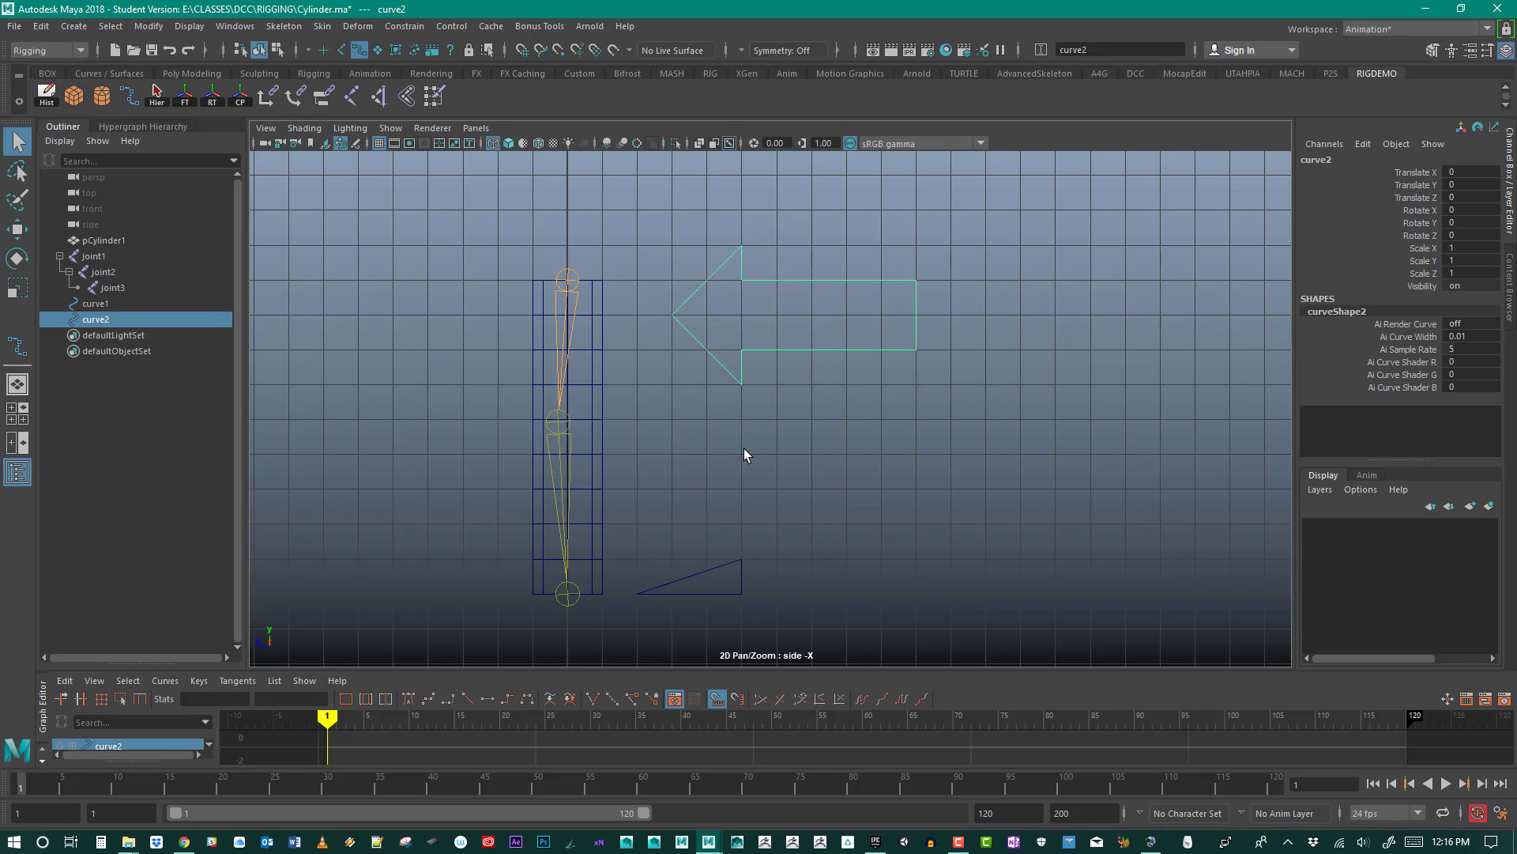
Step: Scale the arrow curve down uniformly to about 0.407, centring its pivot before the final reduction
key(r)
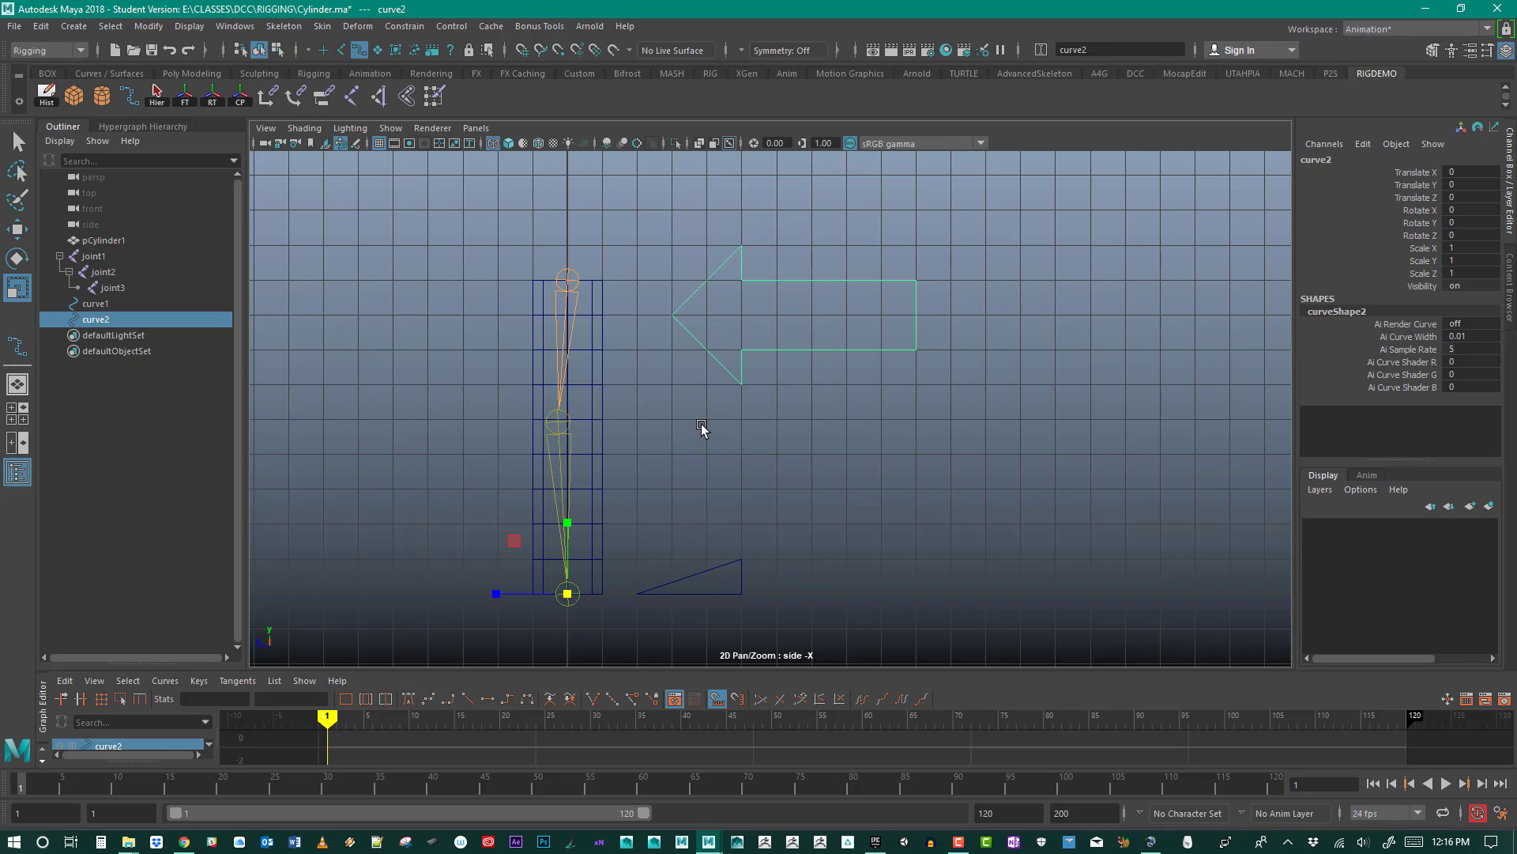
drag(569, 595, 393, 566)
key(w)
click(240, 96)
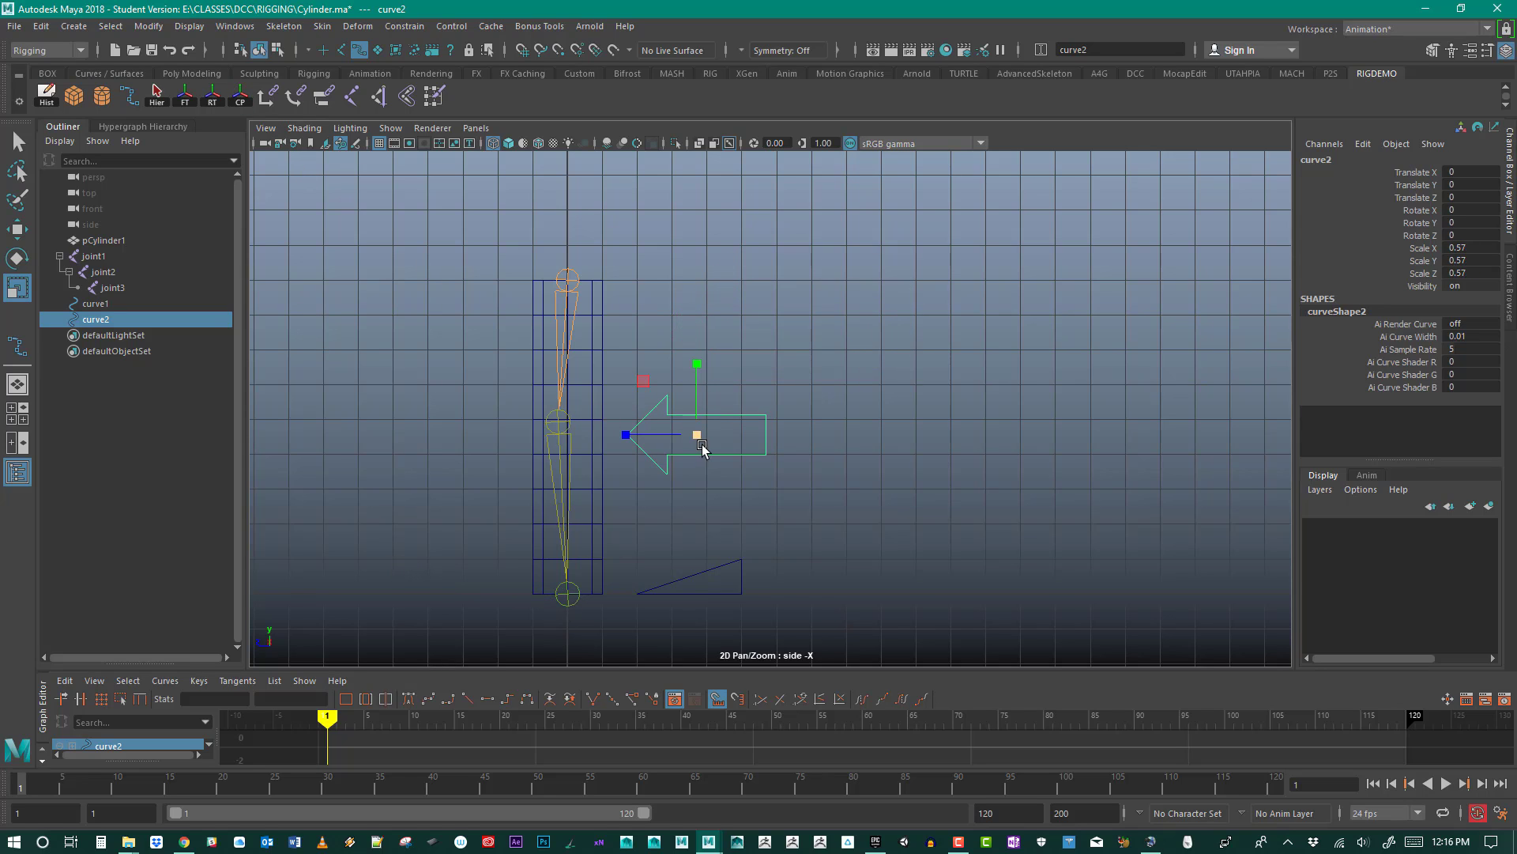
drag(697, 434, 680, 431)
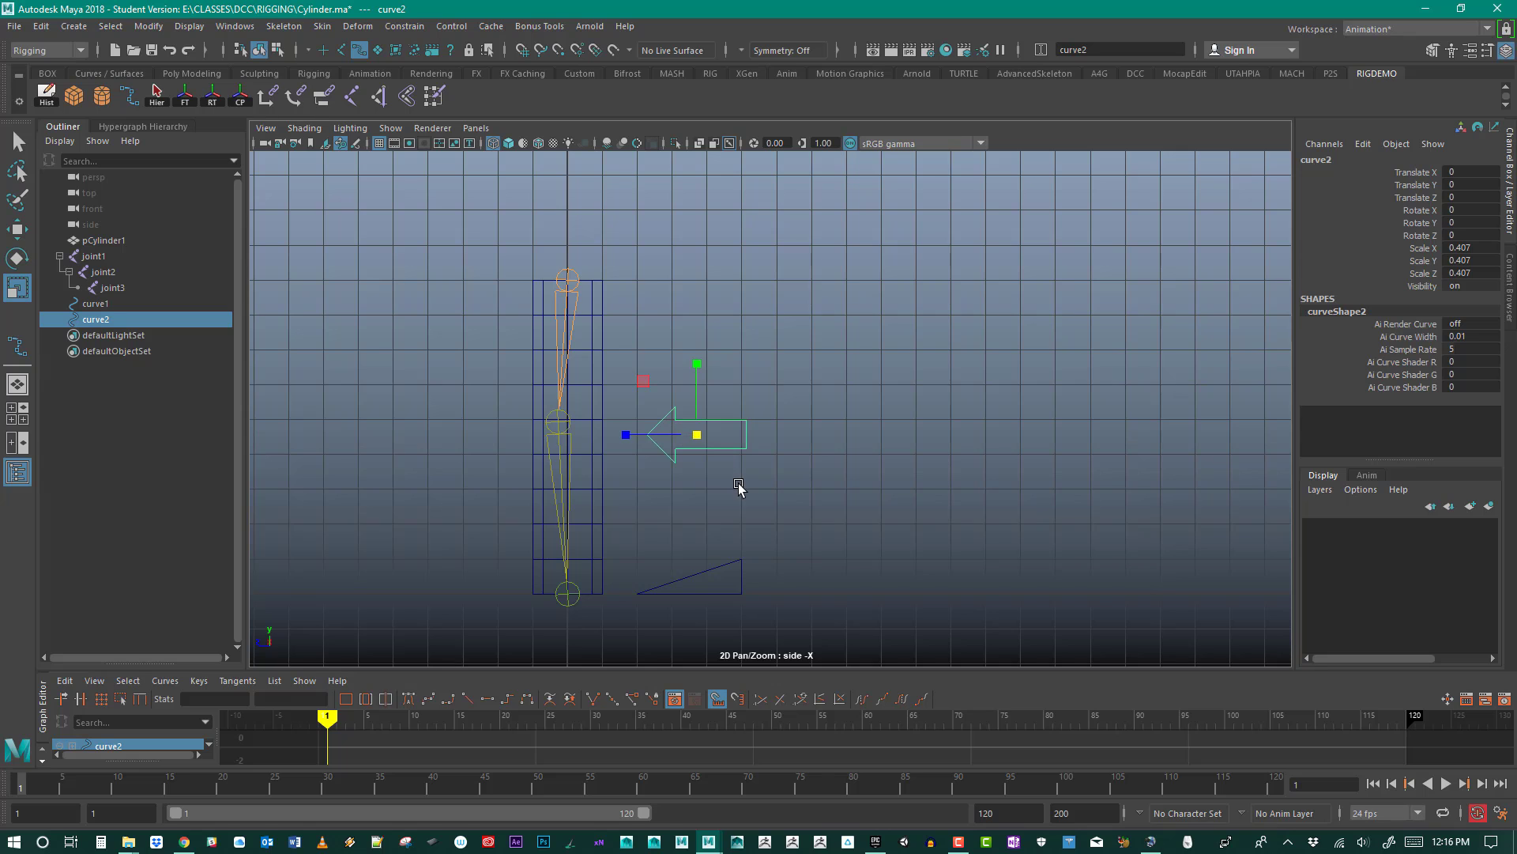
Step: Edit the arrow's control vertices, shifting the upper barb and the inner corners of the head away from the tip
alt+middle_drag(738, 483, 816, 456)
alt+right_drag(818, 457, 990, 478)
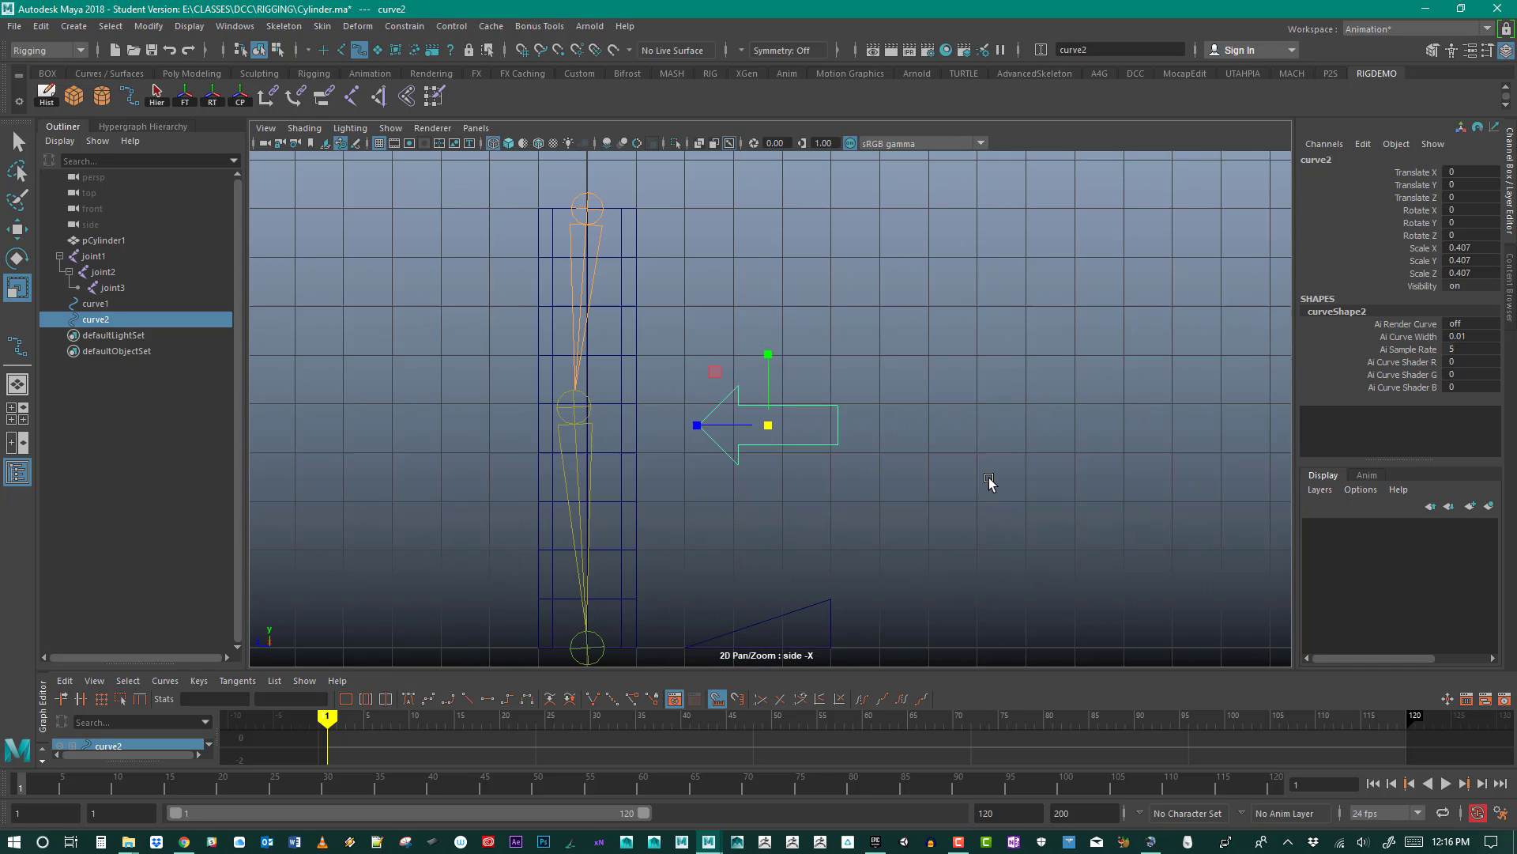
key(w)
right_click(790, 405)
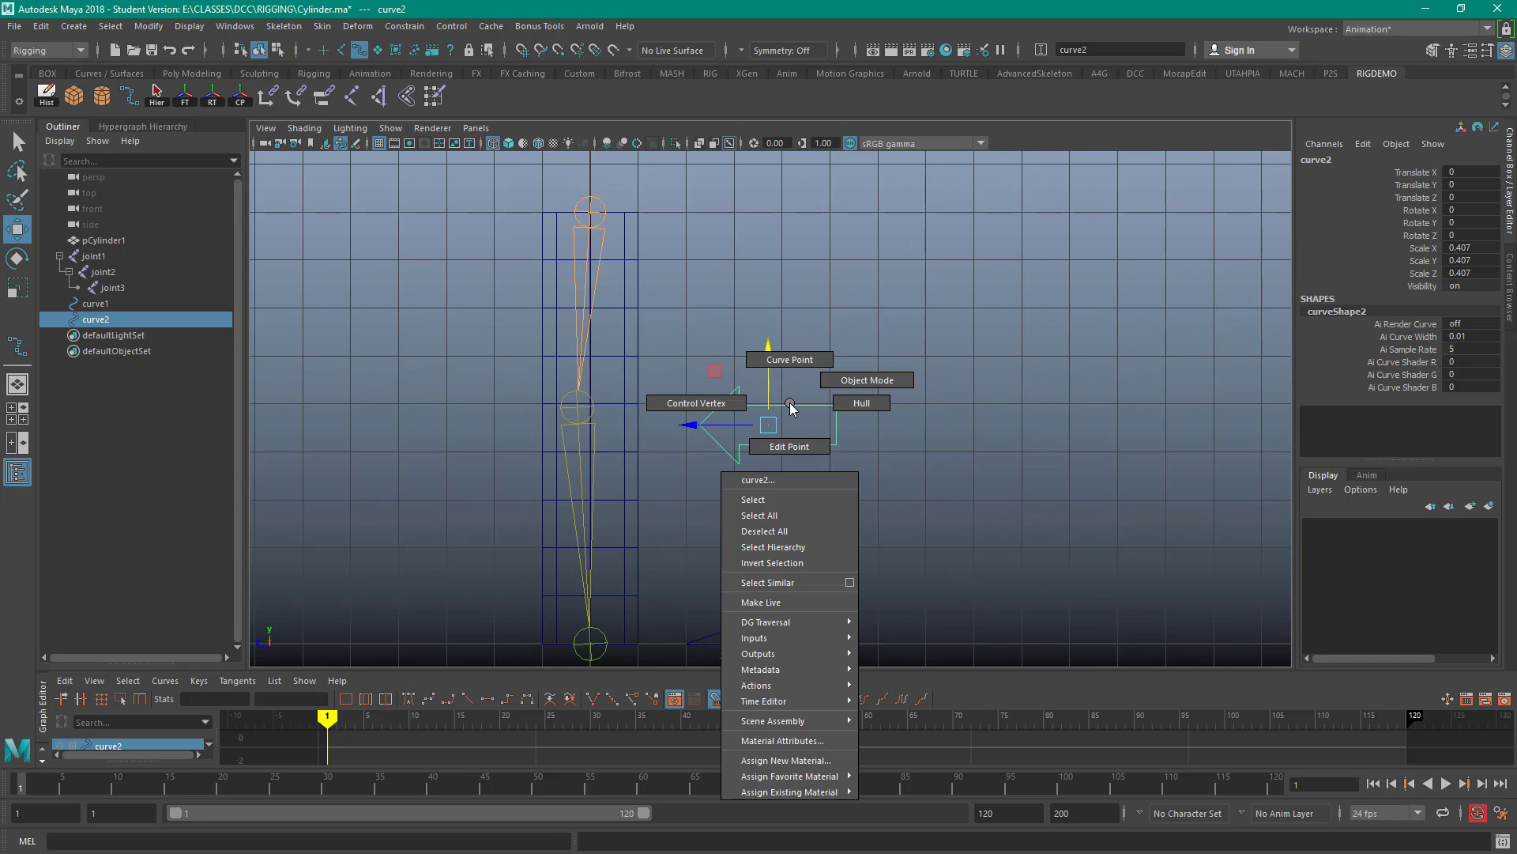
right_drag(790, 405, 697, 404)
drag(719, 353, 709, 396)
click(740, 444)
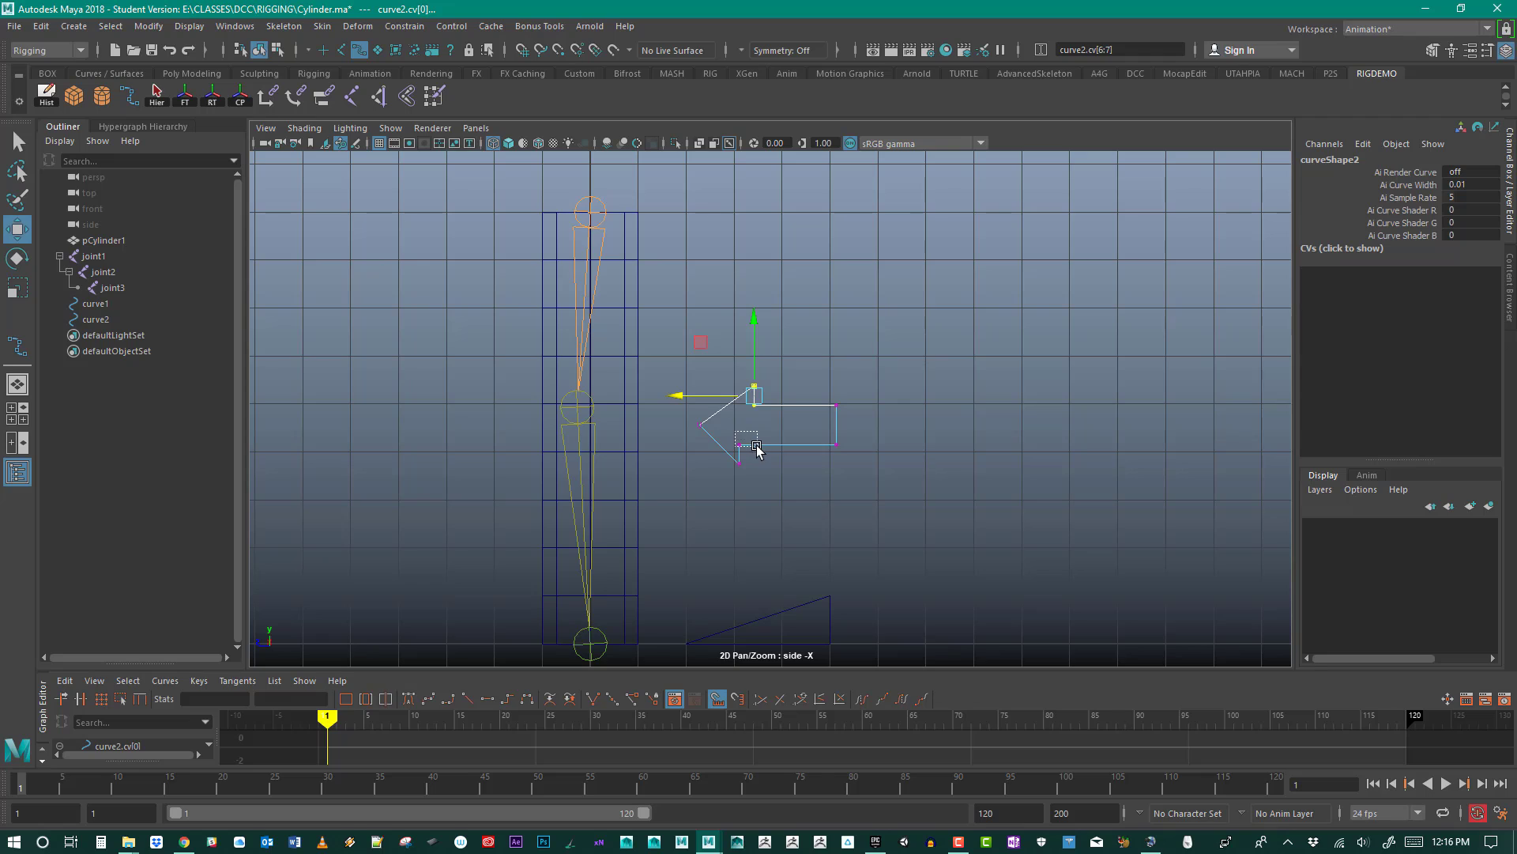
drag(667, 443, 669, 444)
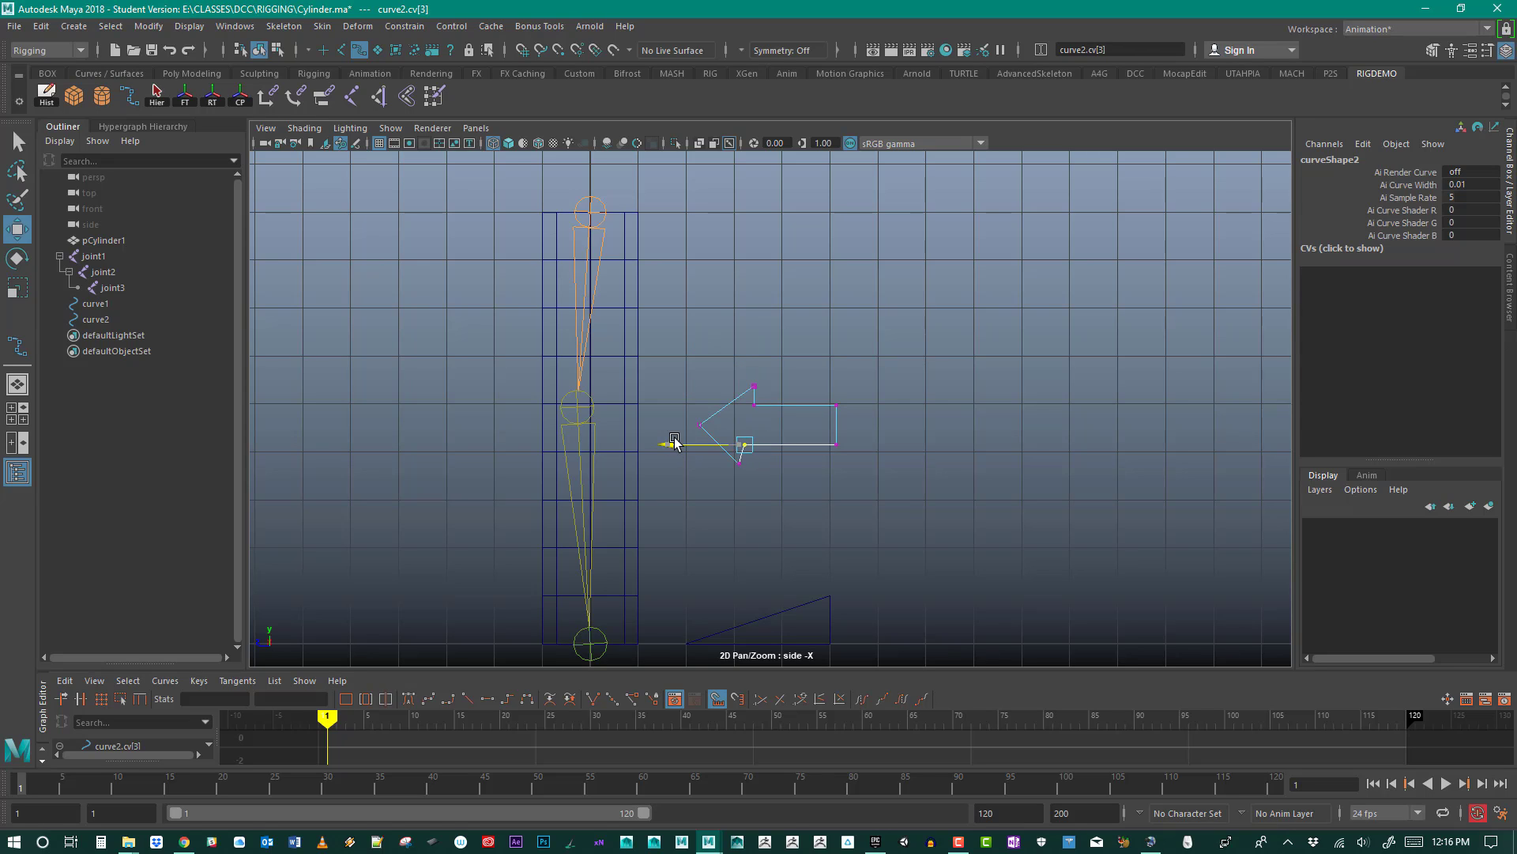
drag(787, 358, 686, 384)
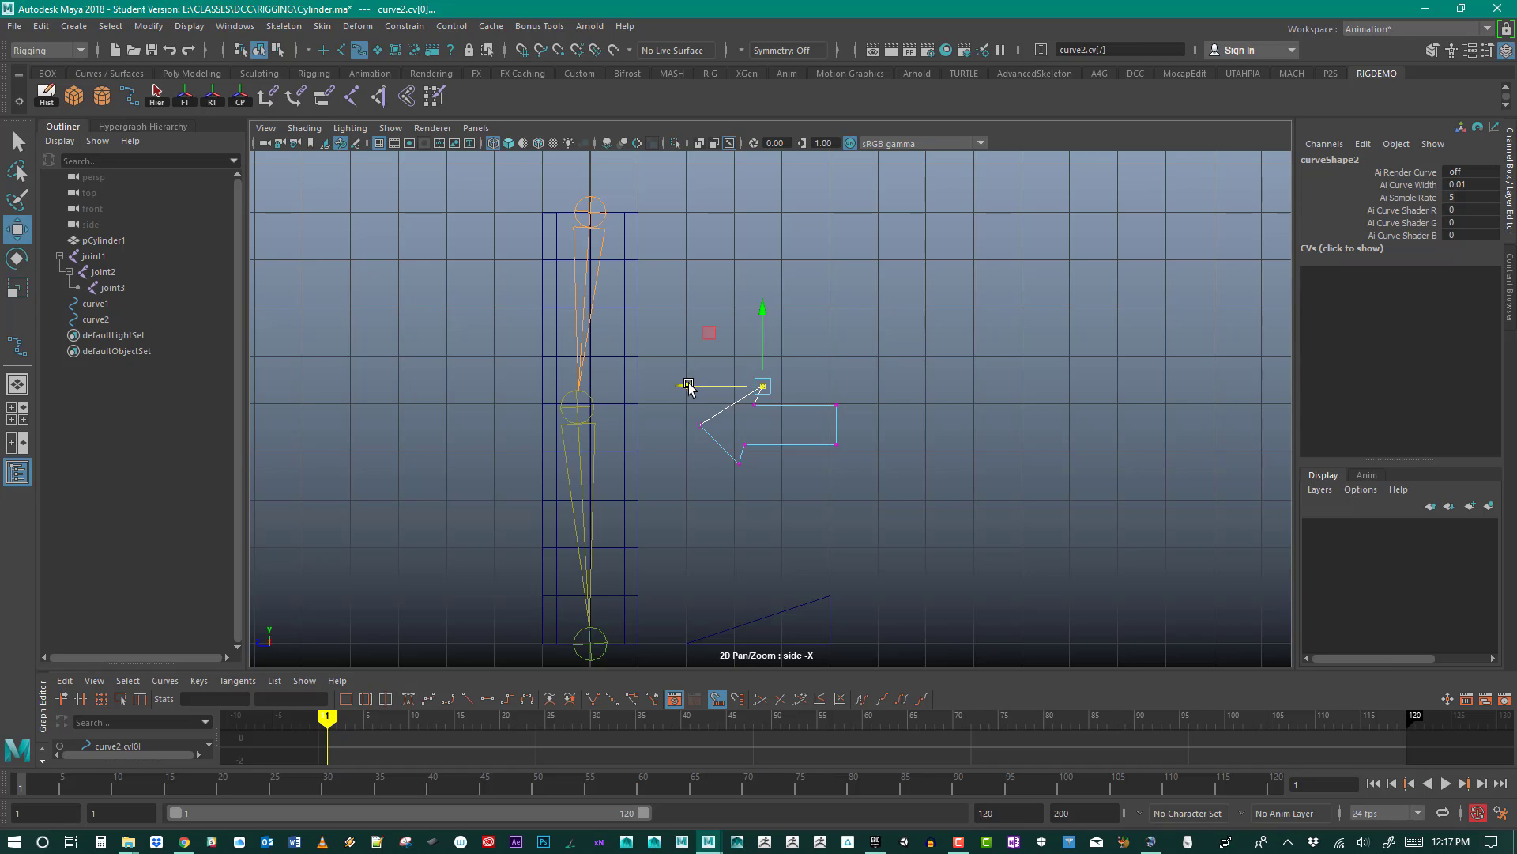
Step: Reshape the arrow's vertices to slant the tail, lower the tip slightly and narrow the shaft where it meets the head
mouse_move(877, 434)
mouse_down()
mouse_move(806, 471)
mouse_move(812, 453)
mouse_move(742, 440)
mouse_move(759, 411)
mouse_move(843, 404)
mouse_up()
click(743, 446)
click(758, 409)
drag(726, 372, 784, 395)
mouse_move(763, 387)
mouse_down()
mouse_move(712, 453)
mouse_move(693, 434)
mouse_up()
drag(771, 485, 758, 434)
click(745, 439)
click(756, 420)
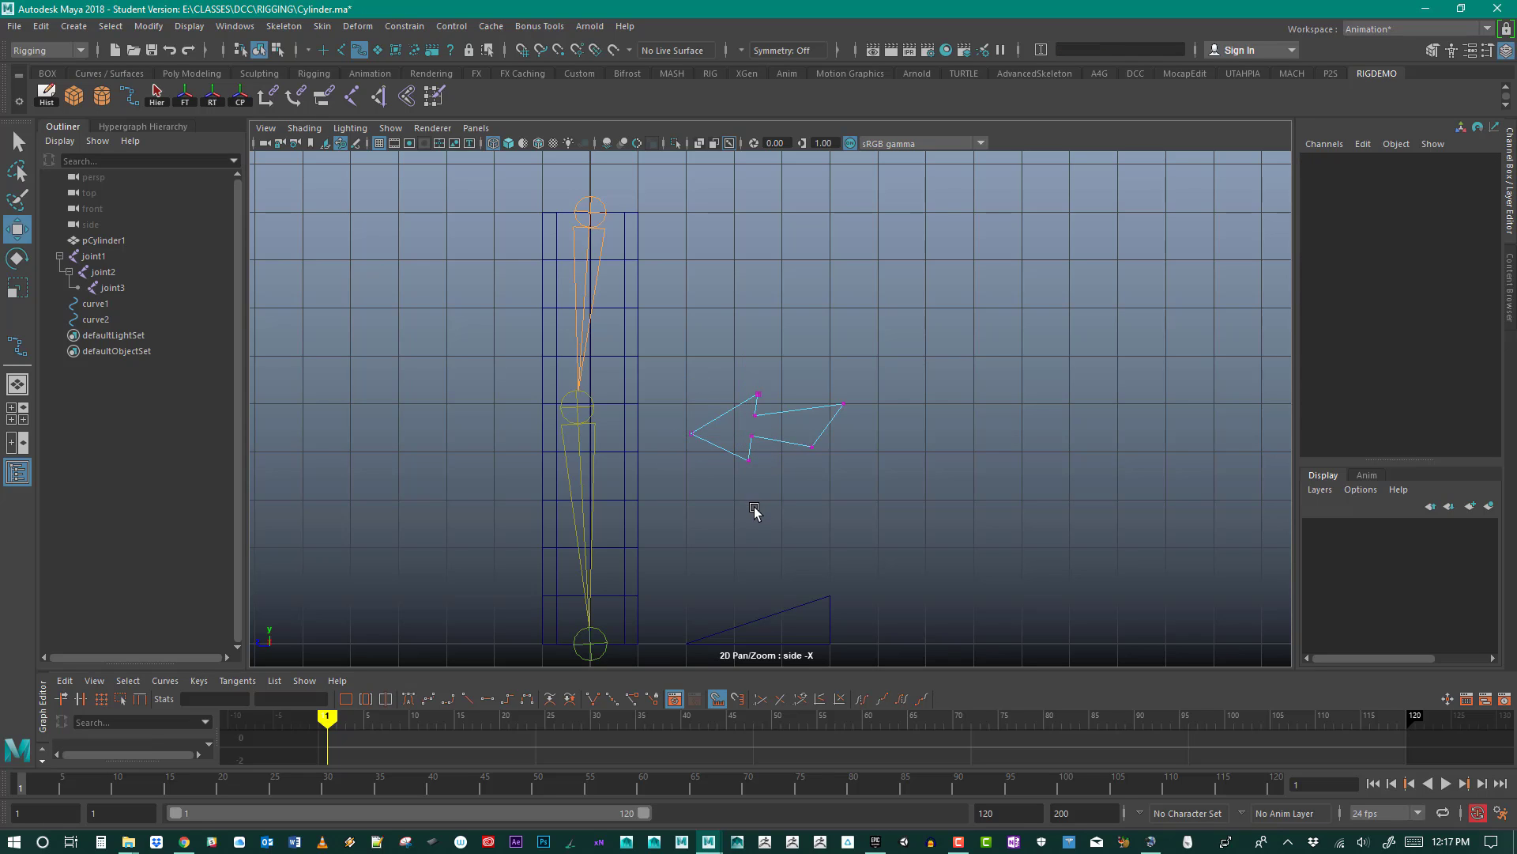
Step: Nudge the arrow's lower barb vertex and upper tail vertex slightly upward
click(743, 455)
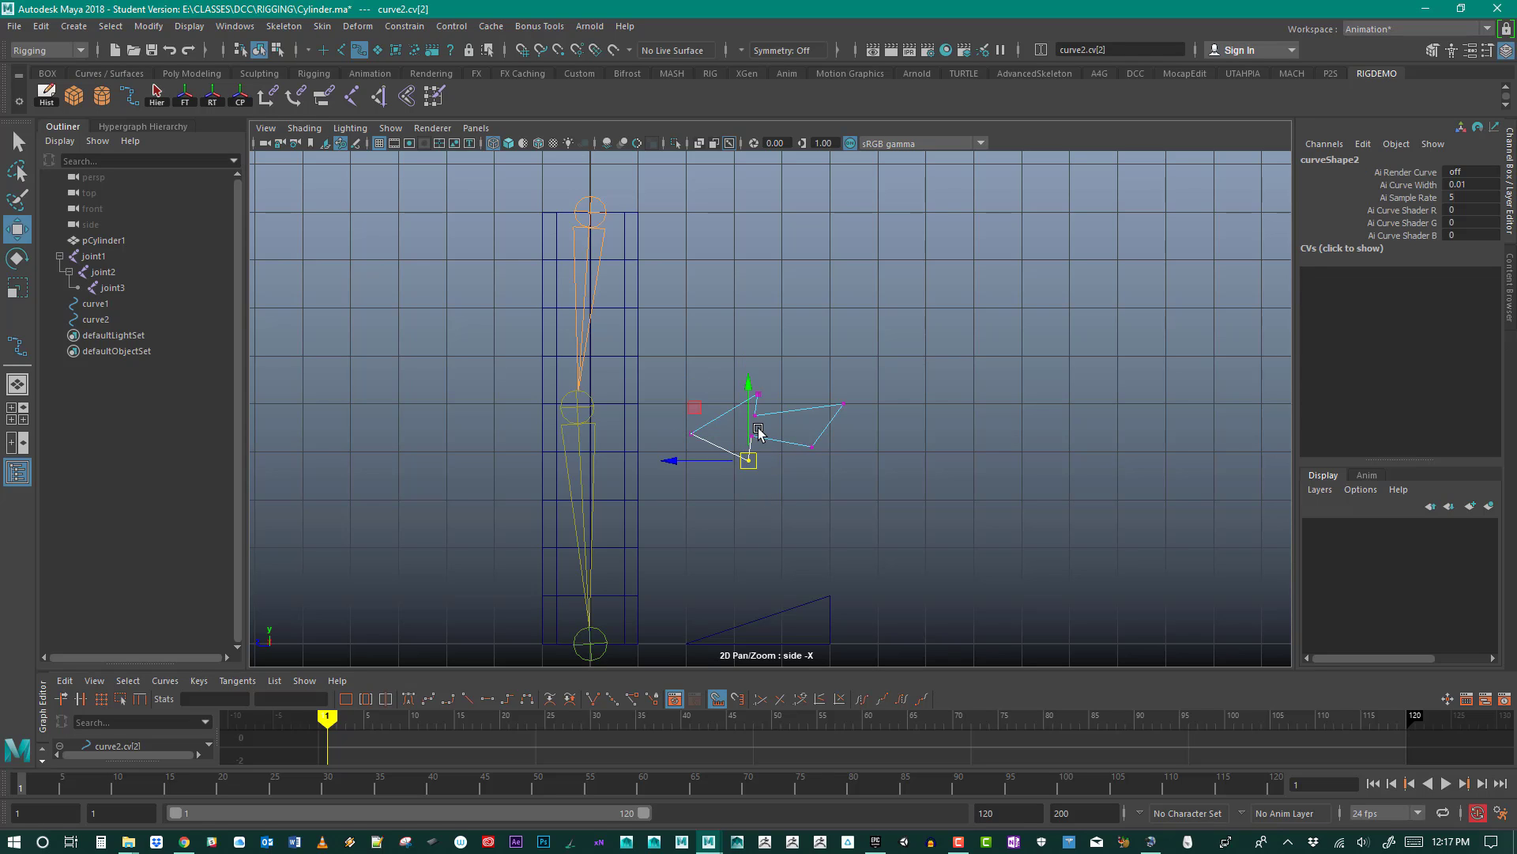
click(807, 535)
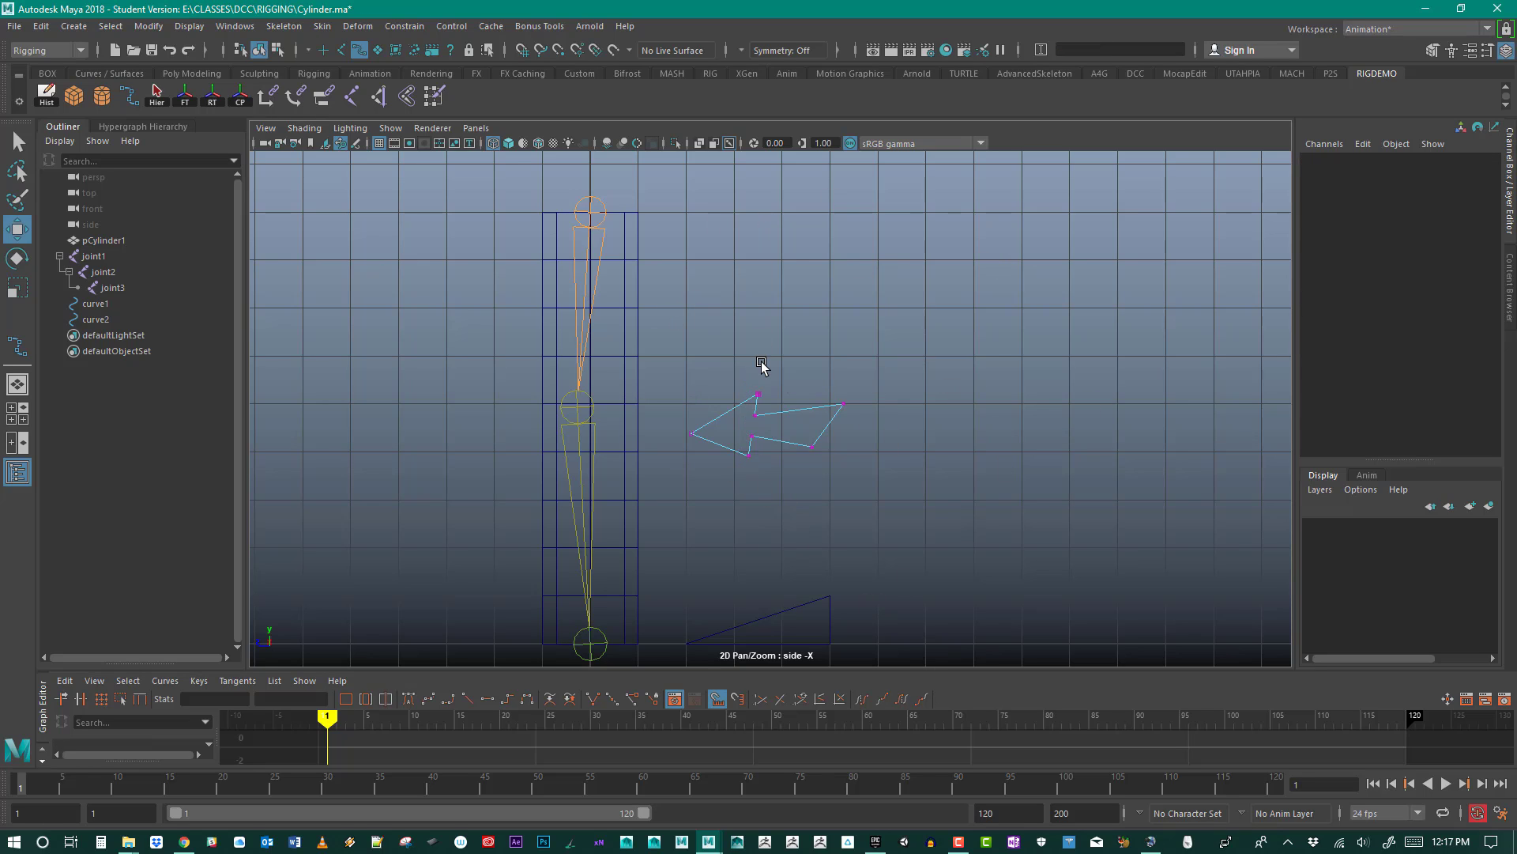
drag(811, 379, 879, 419)
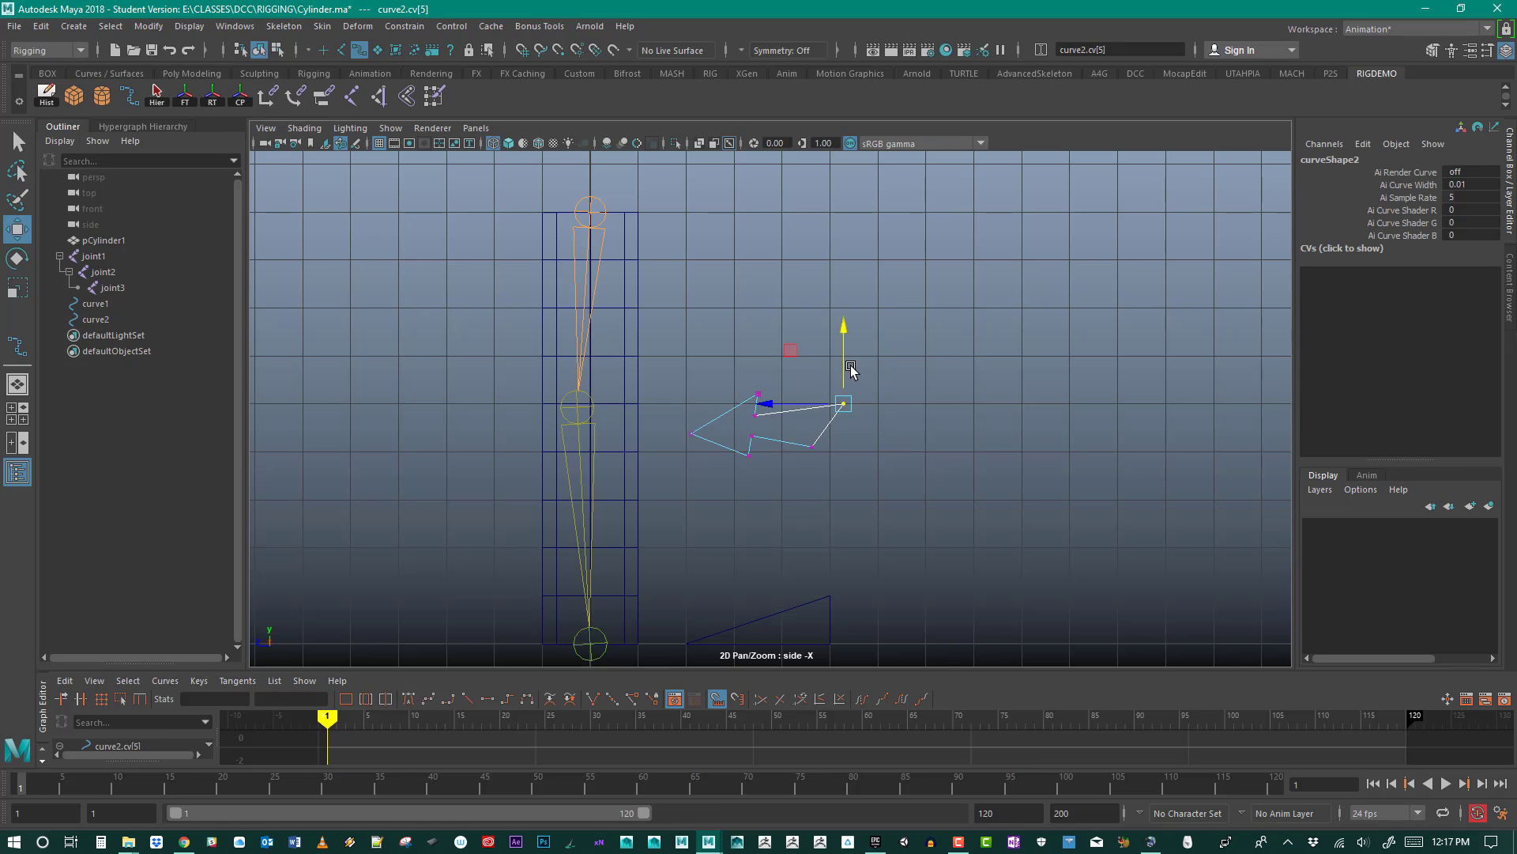
click(765, 346)
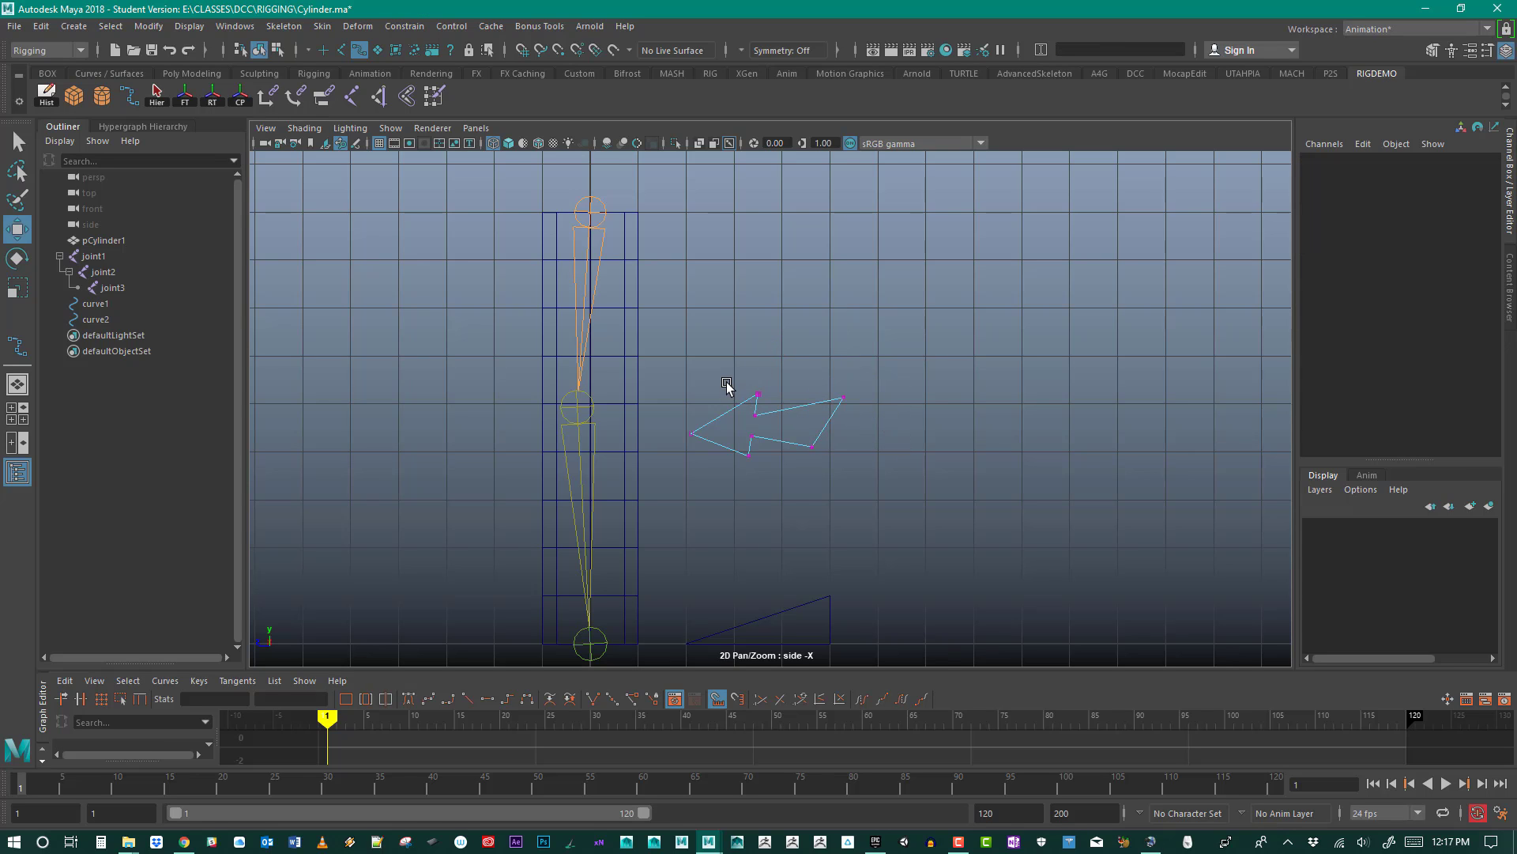
Step: Return the arrow to object mode, move it beside the cylinder's top joint, and freeze its transformations
scroll(807, 503, down, 2)
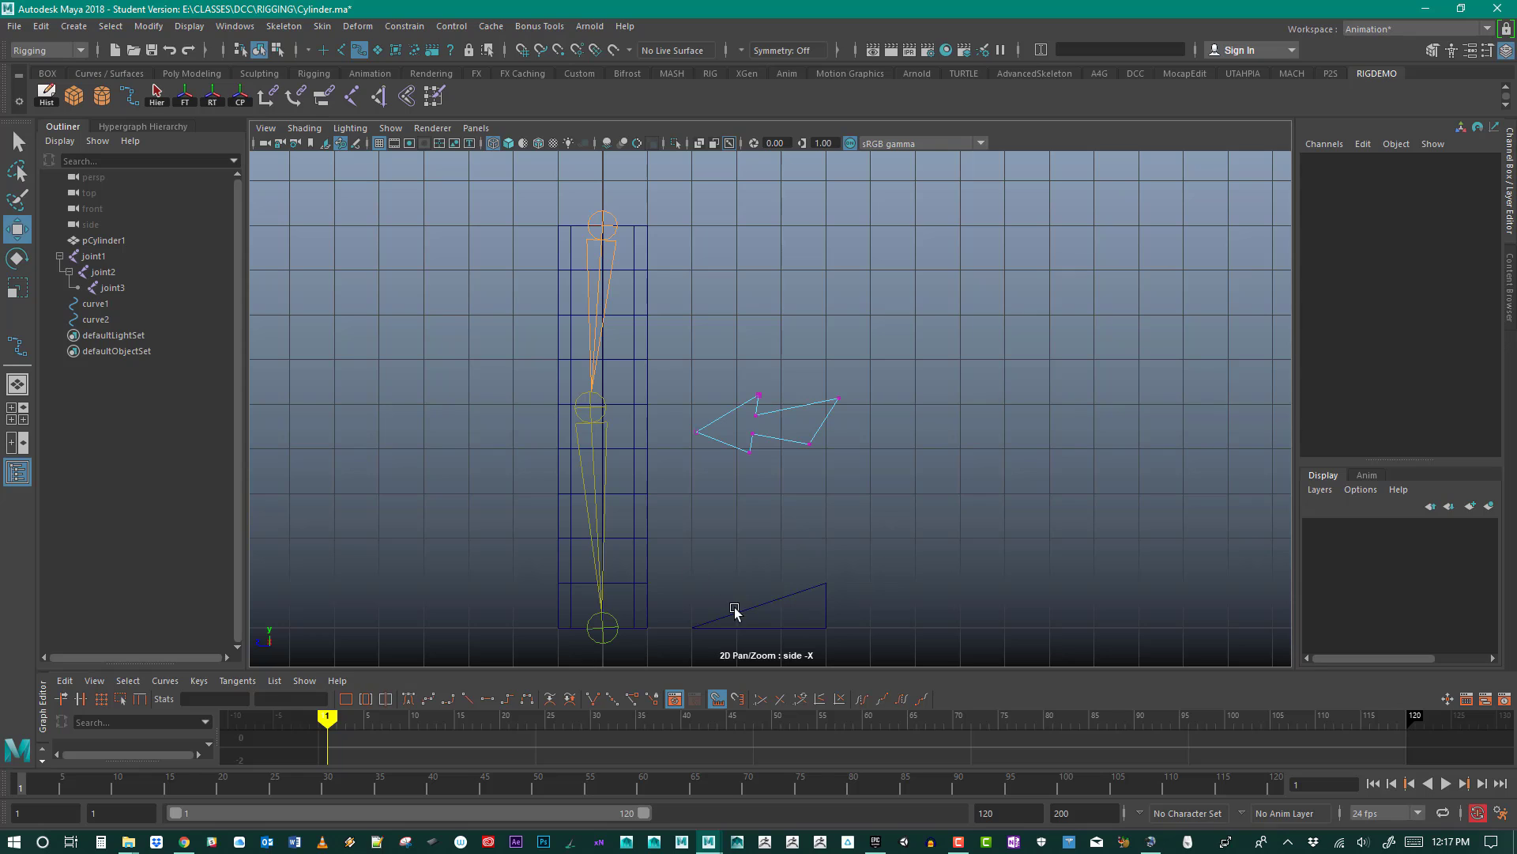
scroll(791, 514, up, 2)
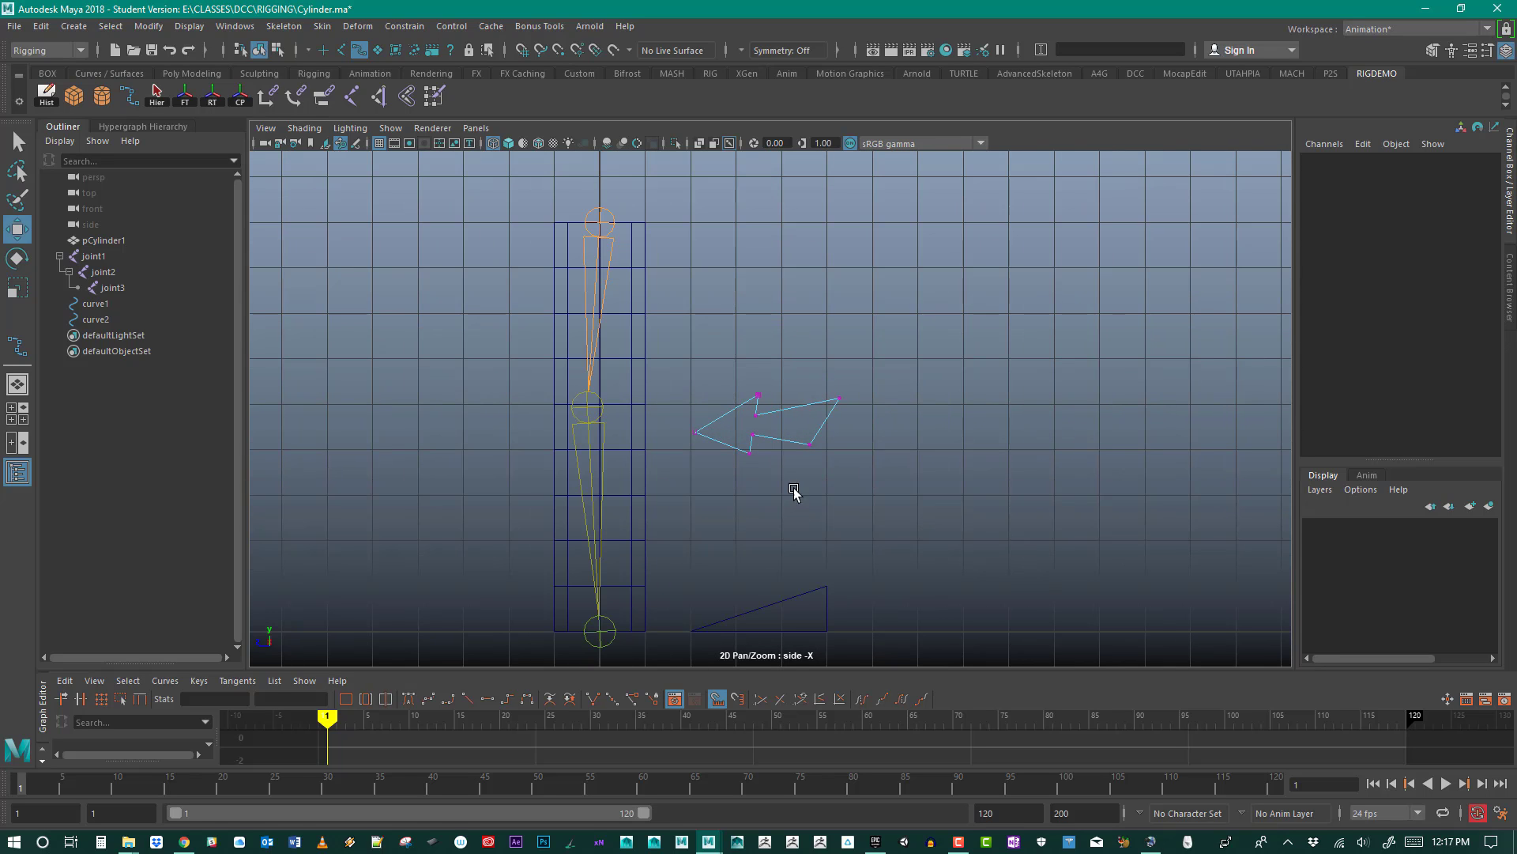
right_drag(803, 410, 869, 388)
click(851, 326)
drag(715, 332, 720, 219)
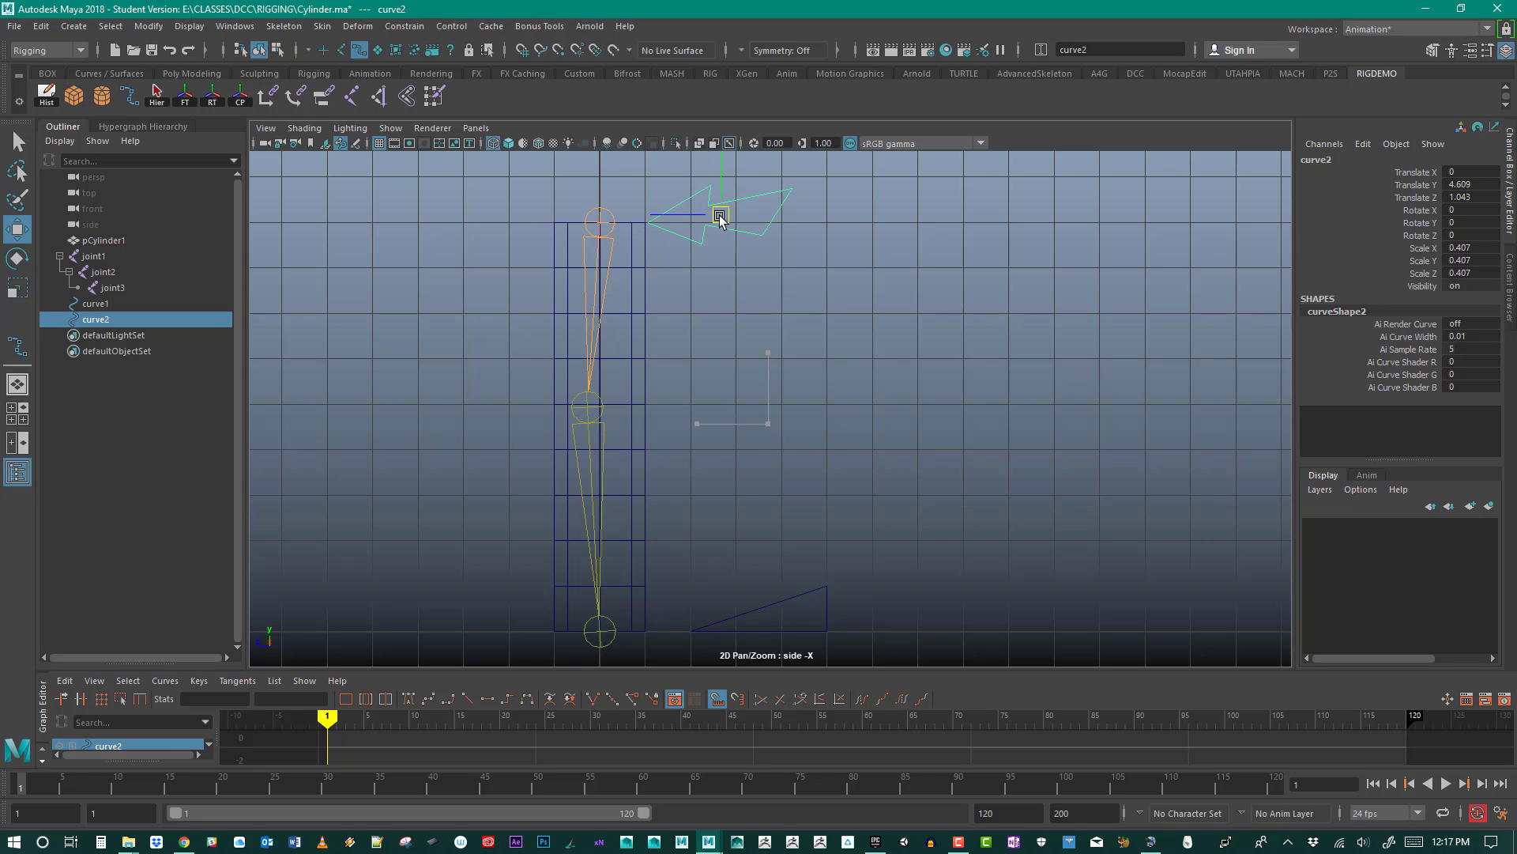
click(185, 95)
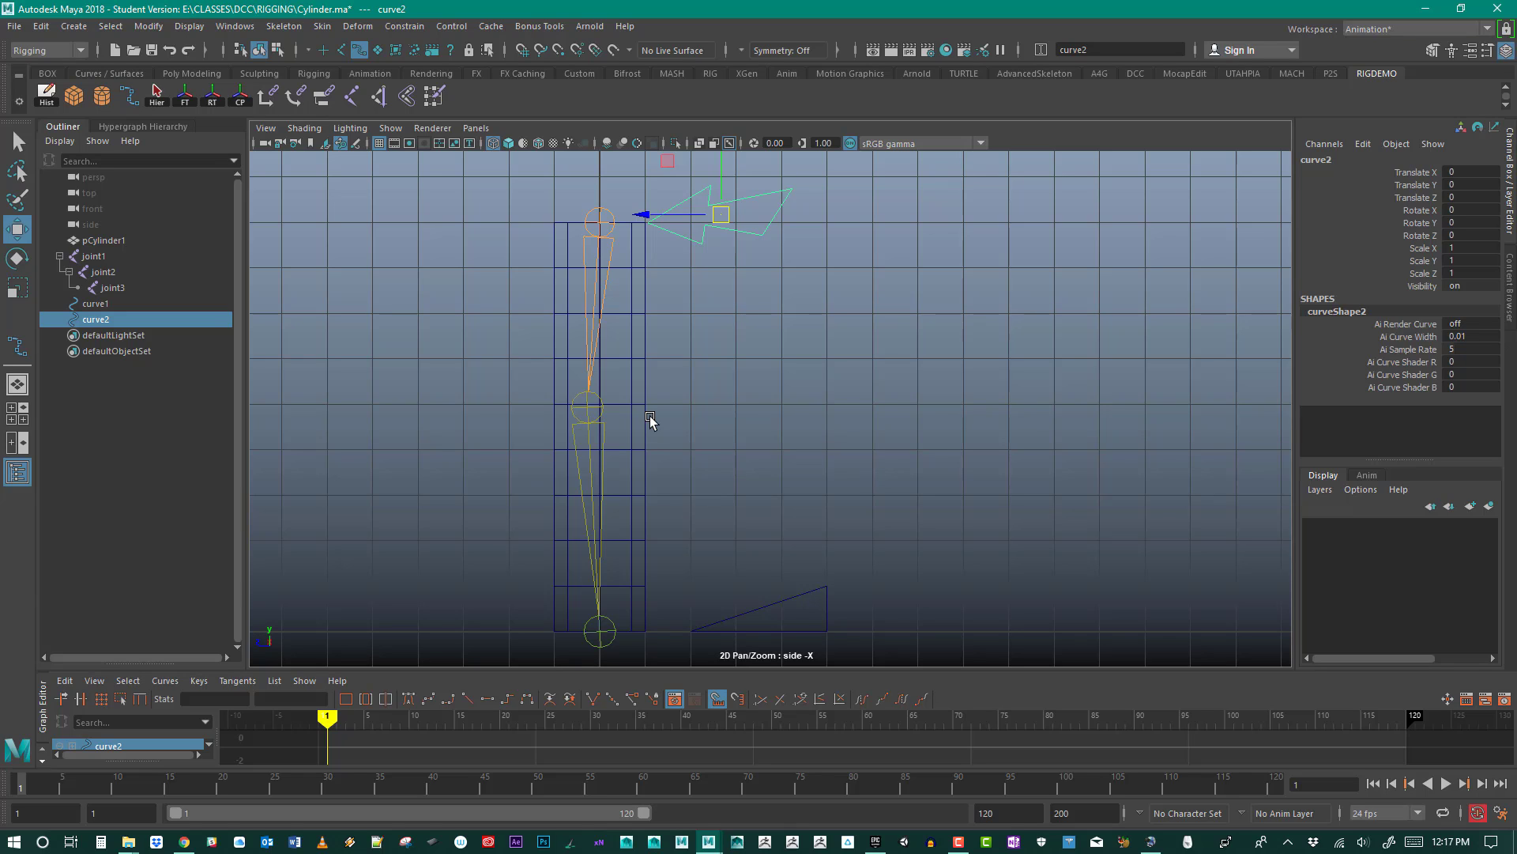
key(e)
key(w)
key(v)
drag(645, 213, 715, 211)
key(ctrl+z)
Step: Snap the arrow curve's pivot onto the top joint of the chain
key(d)
key(v)
drag(734, 221, 589, 215)
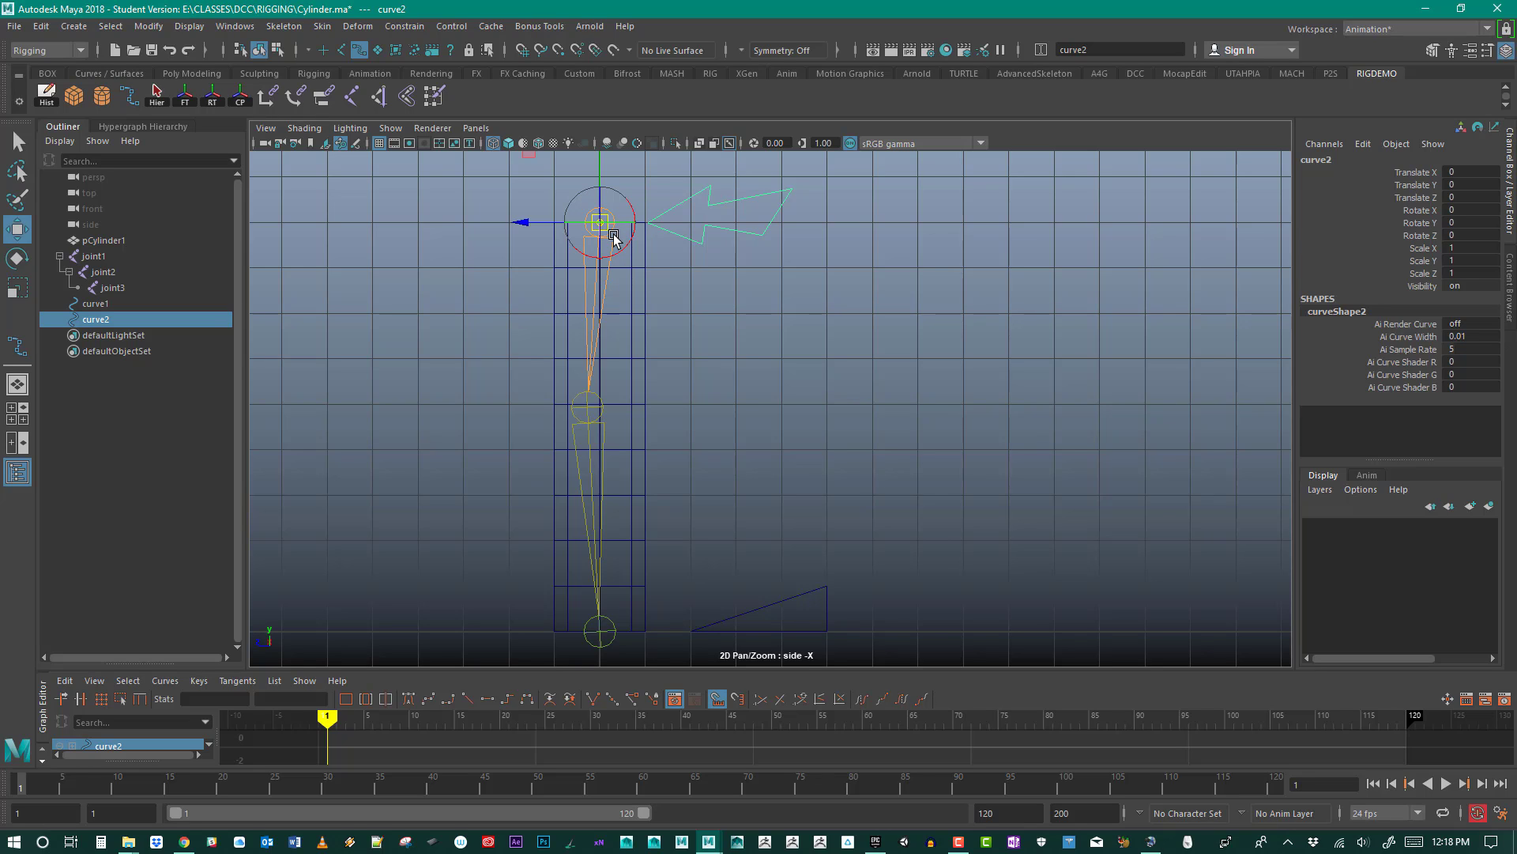
Step: Select the triangle and arrow curves in turn to check their pivots, finishing with the triangle selected
click(793, 631)
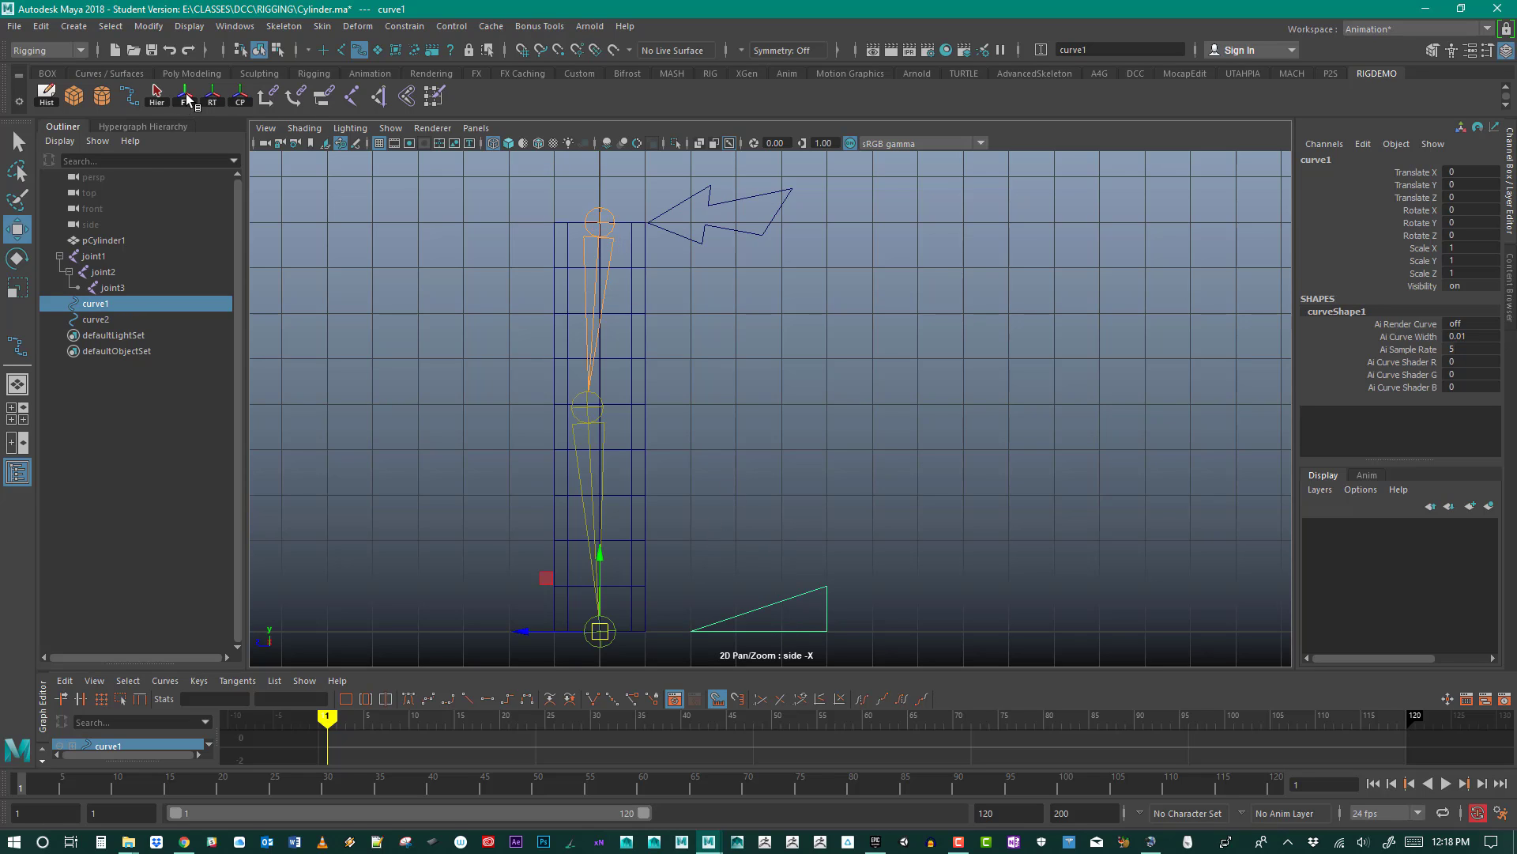
drag(826, 304, 749, 194)
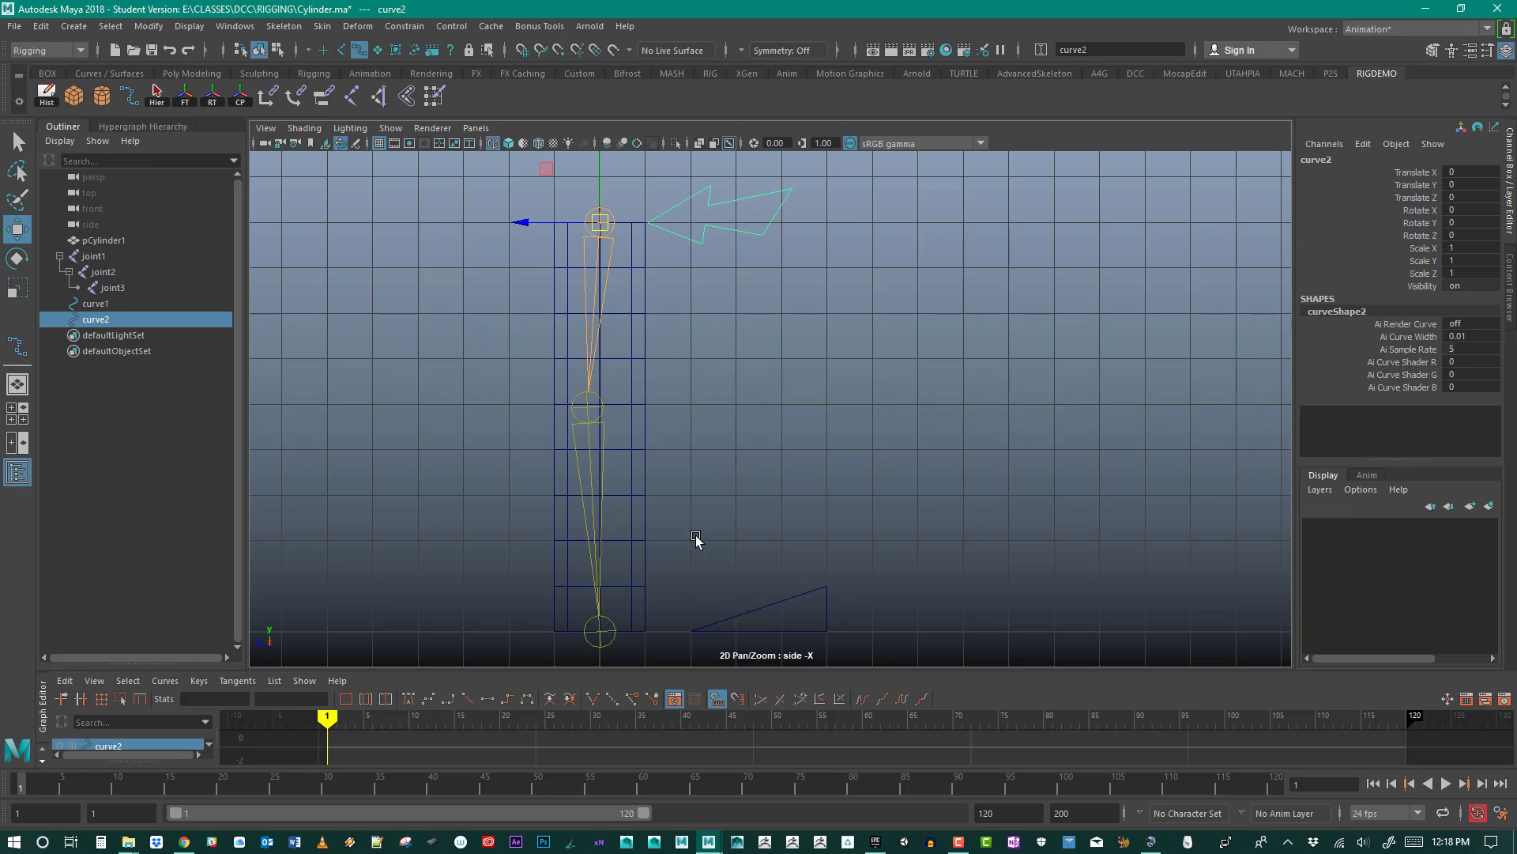
drag(731, 538, 830, 623)
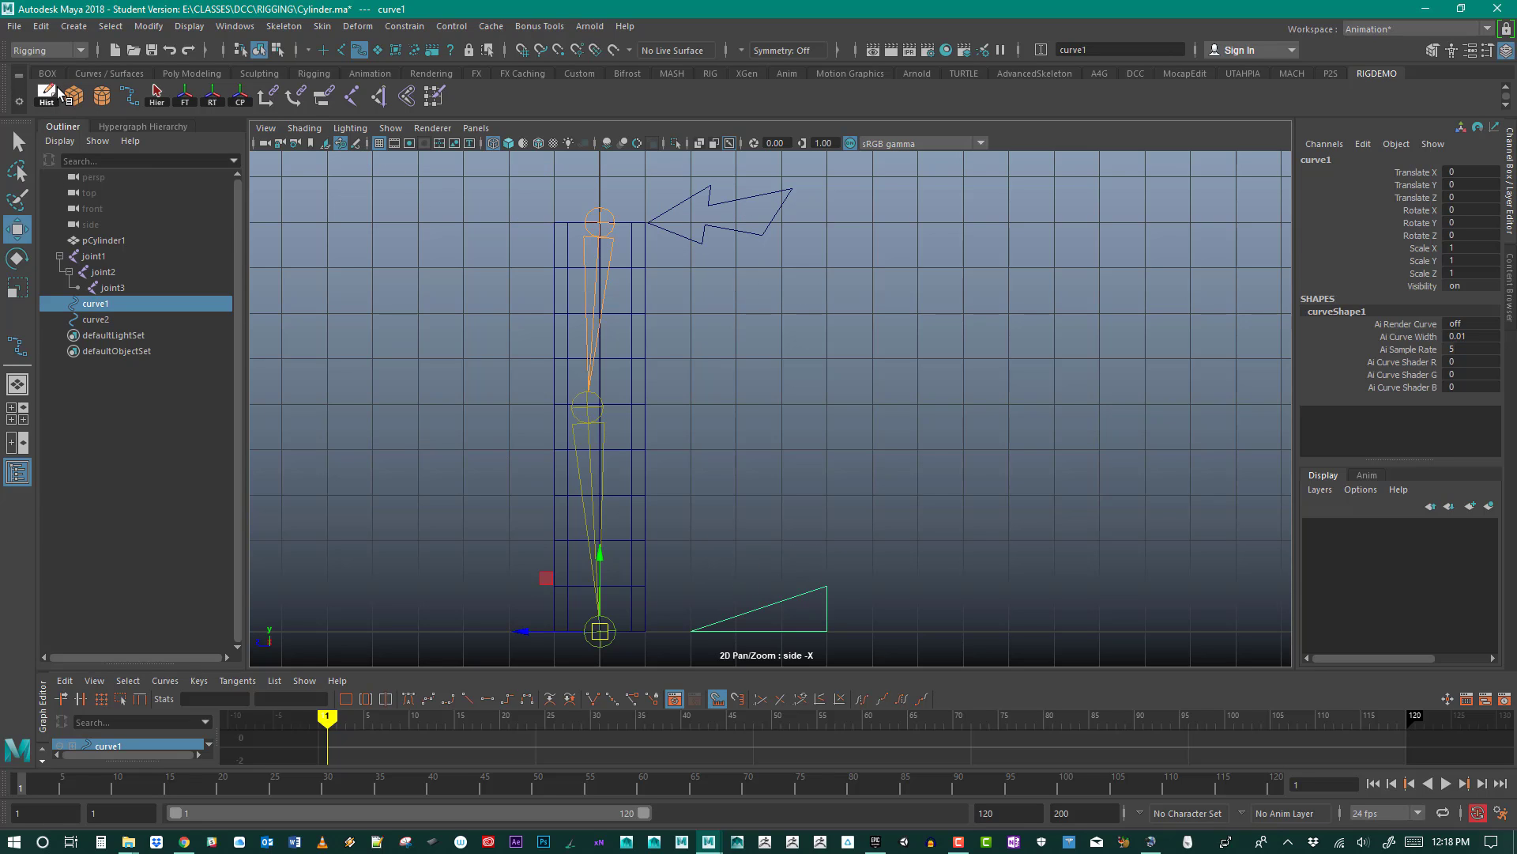
click(771, 327)
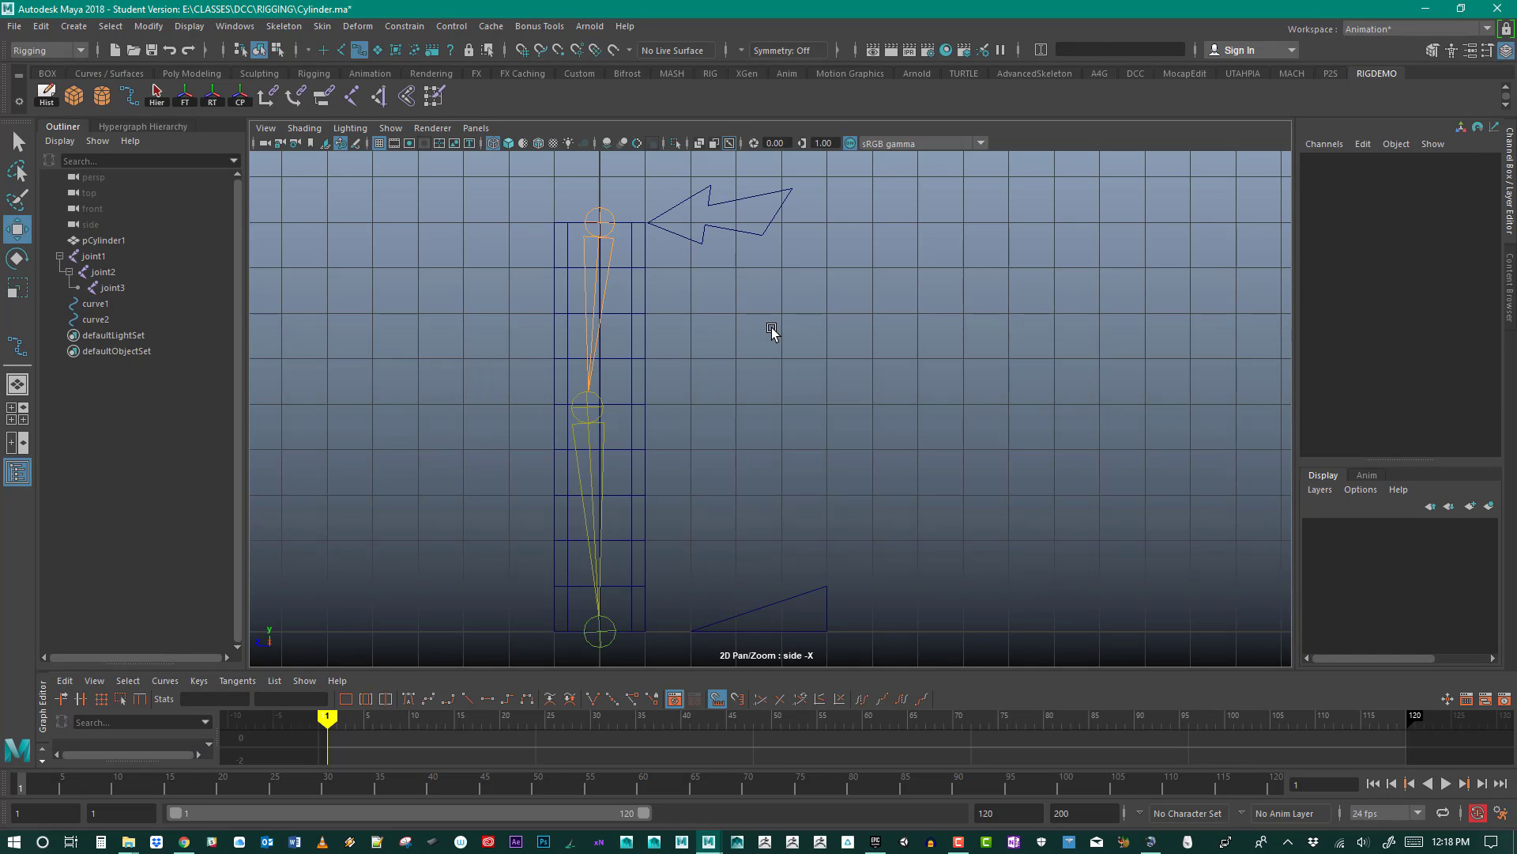
alt+right_drag(783, 418, 766, 495)
drag(766, 498, 824, 591)
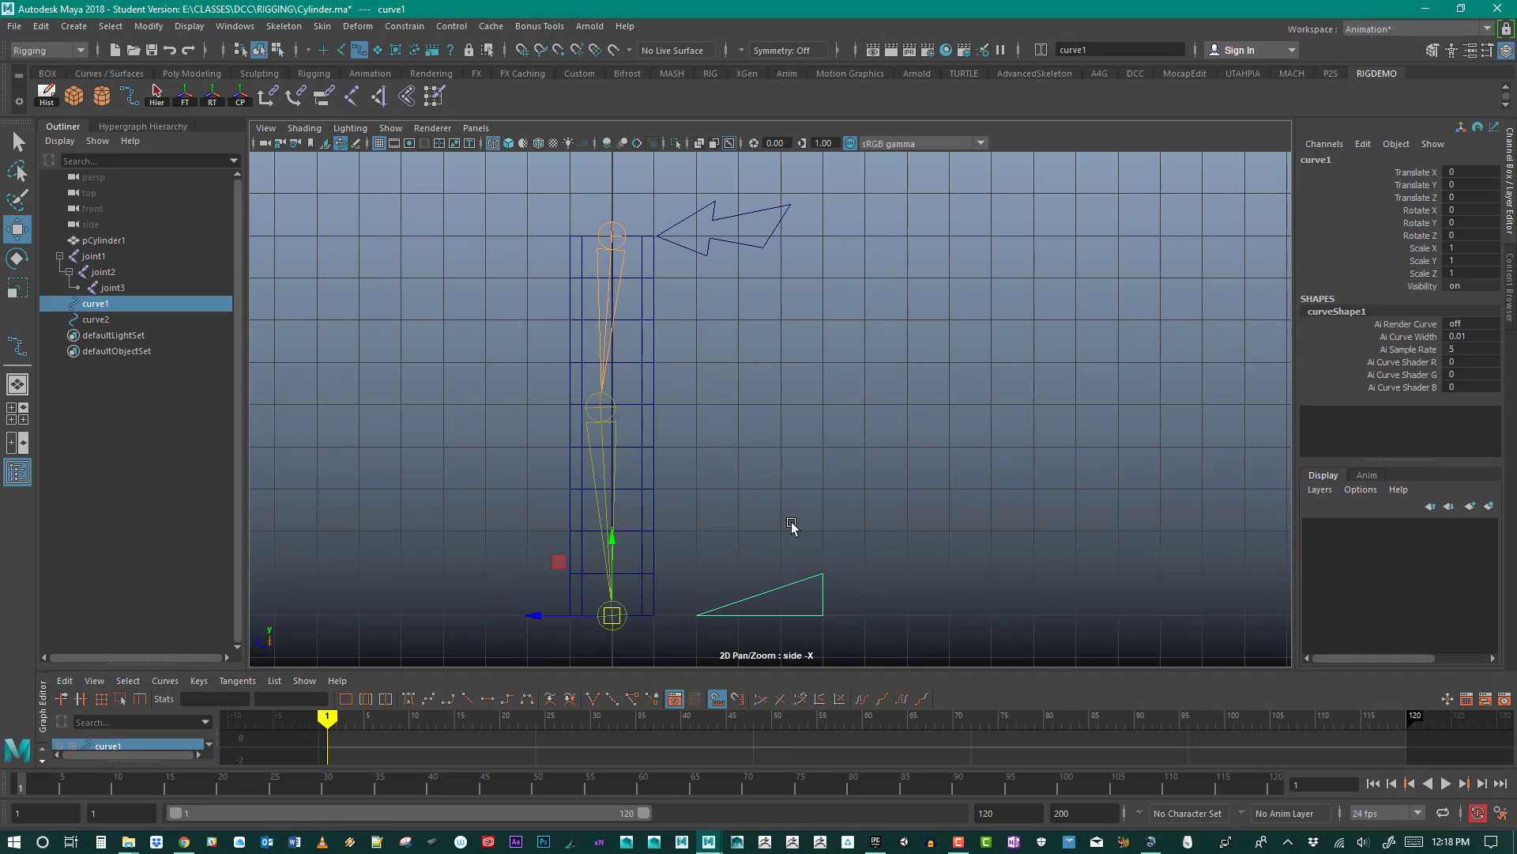
Step: Point-constrain the chain's top joint to the arrow curve on the Y axis only, with maintain offset on
drag(750, 229, 790, 308)
alt+right_drag(814, 406, 744, 338)
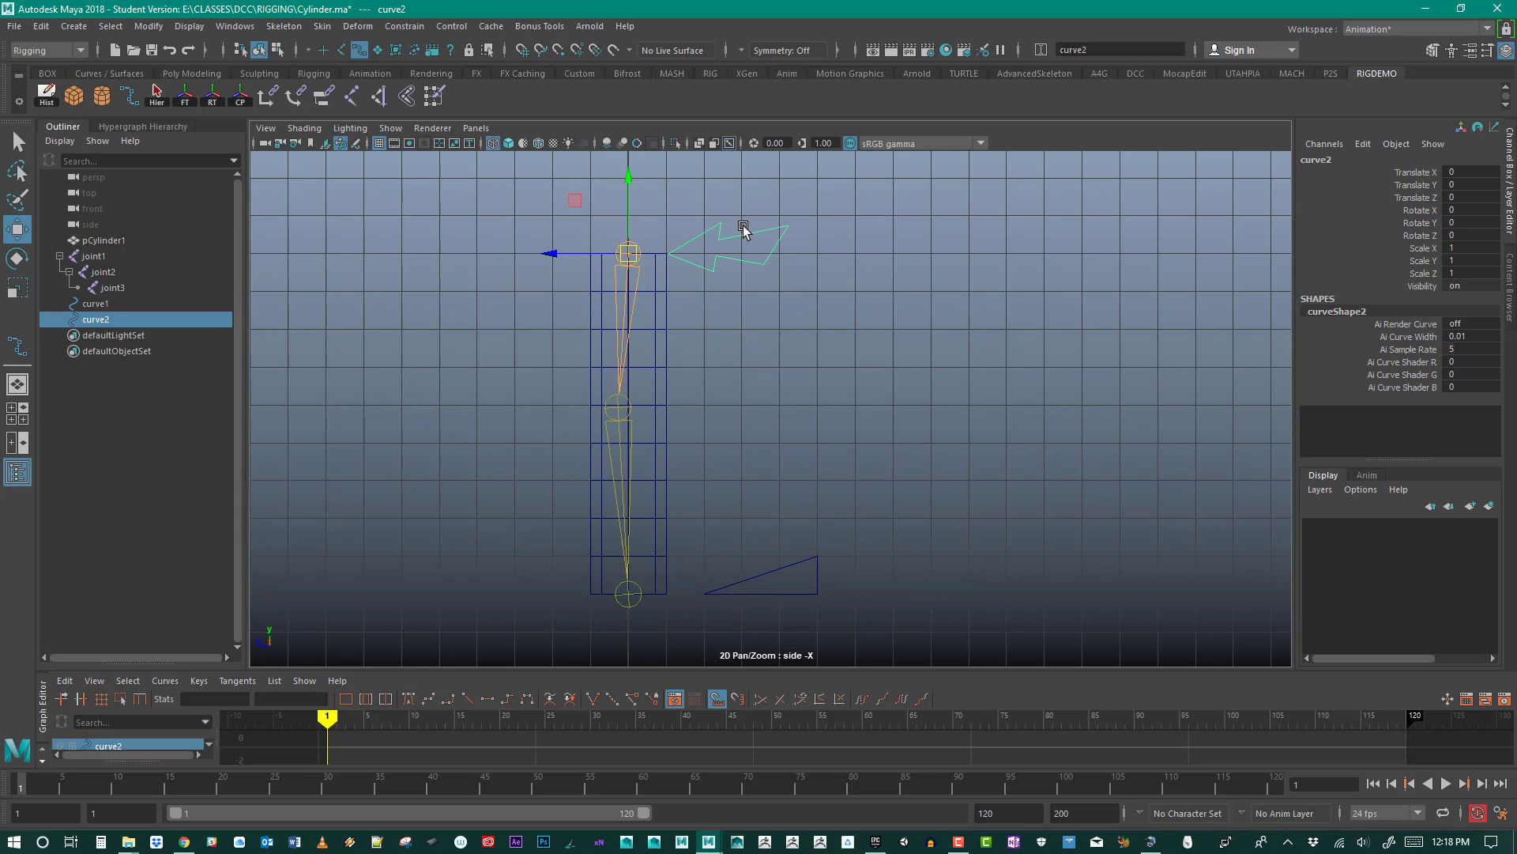
click(665, 197)
drag(664, 204, 748, 236)
key(q)
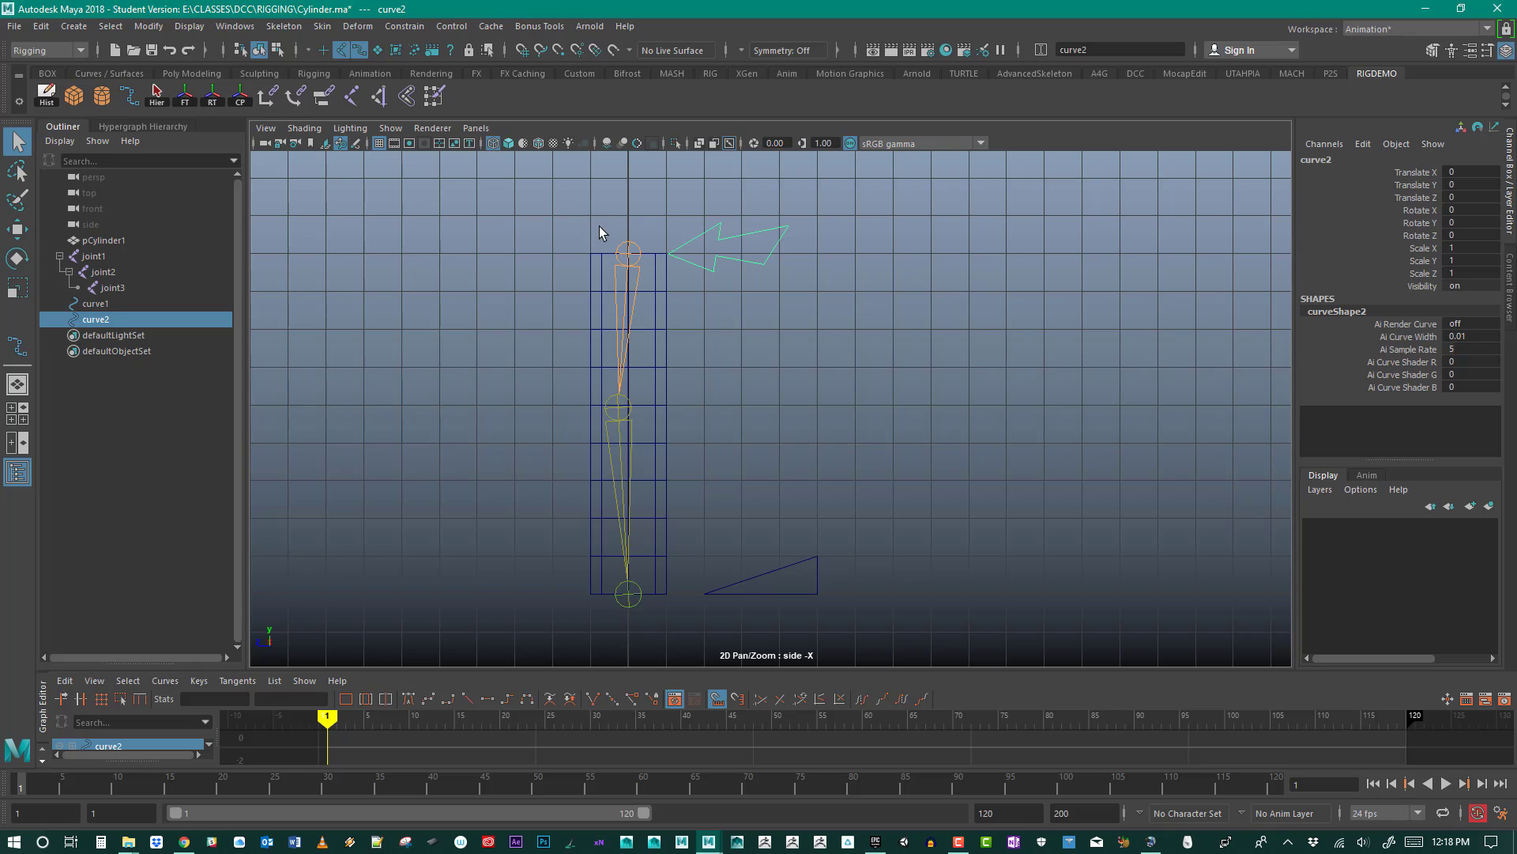
shift+drag(628, 253, 626, 252)
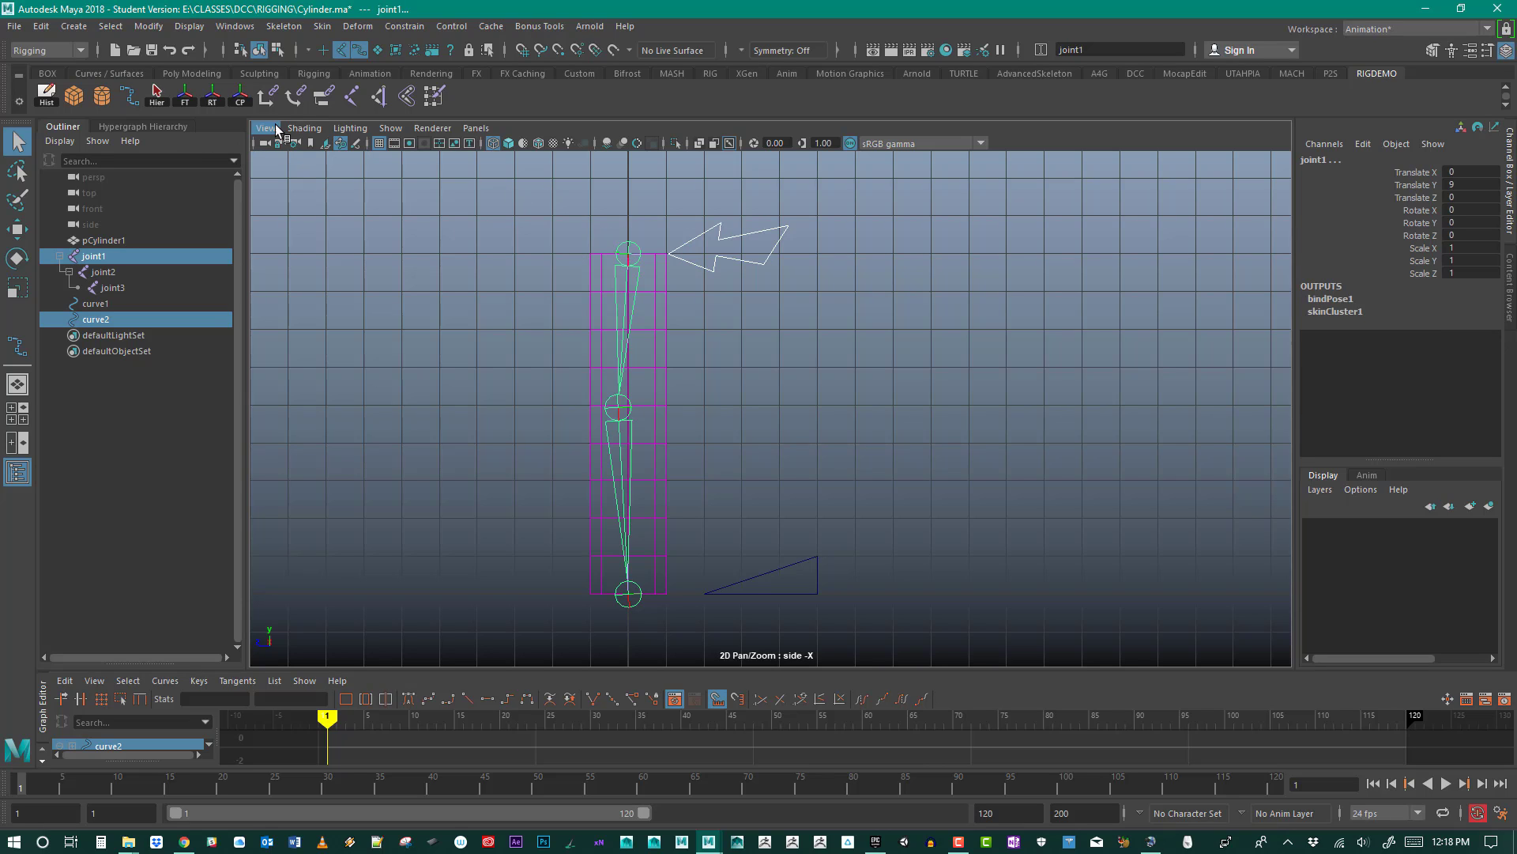
double_click(263, 97)
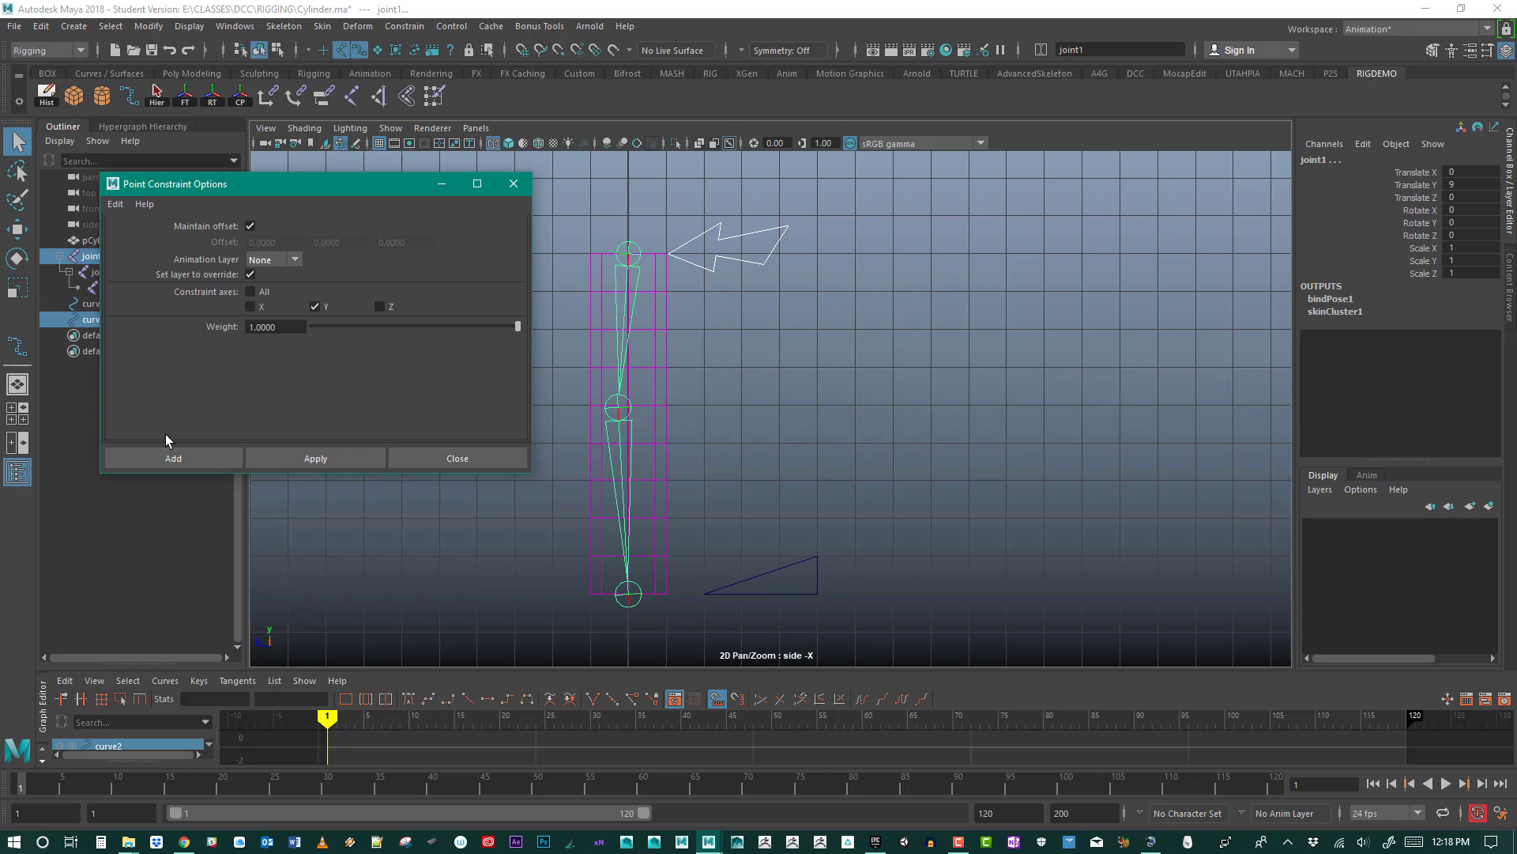
click(324, 458)
click(427, 458)
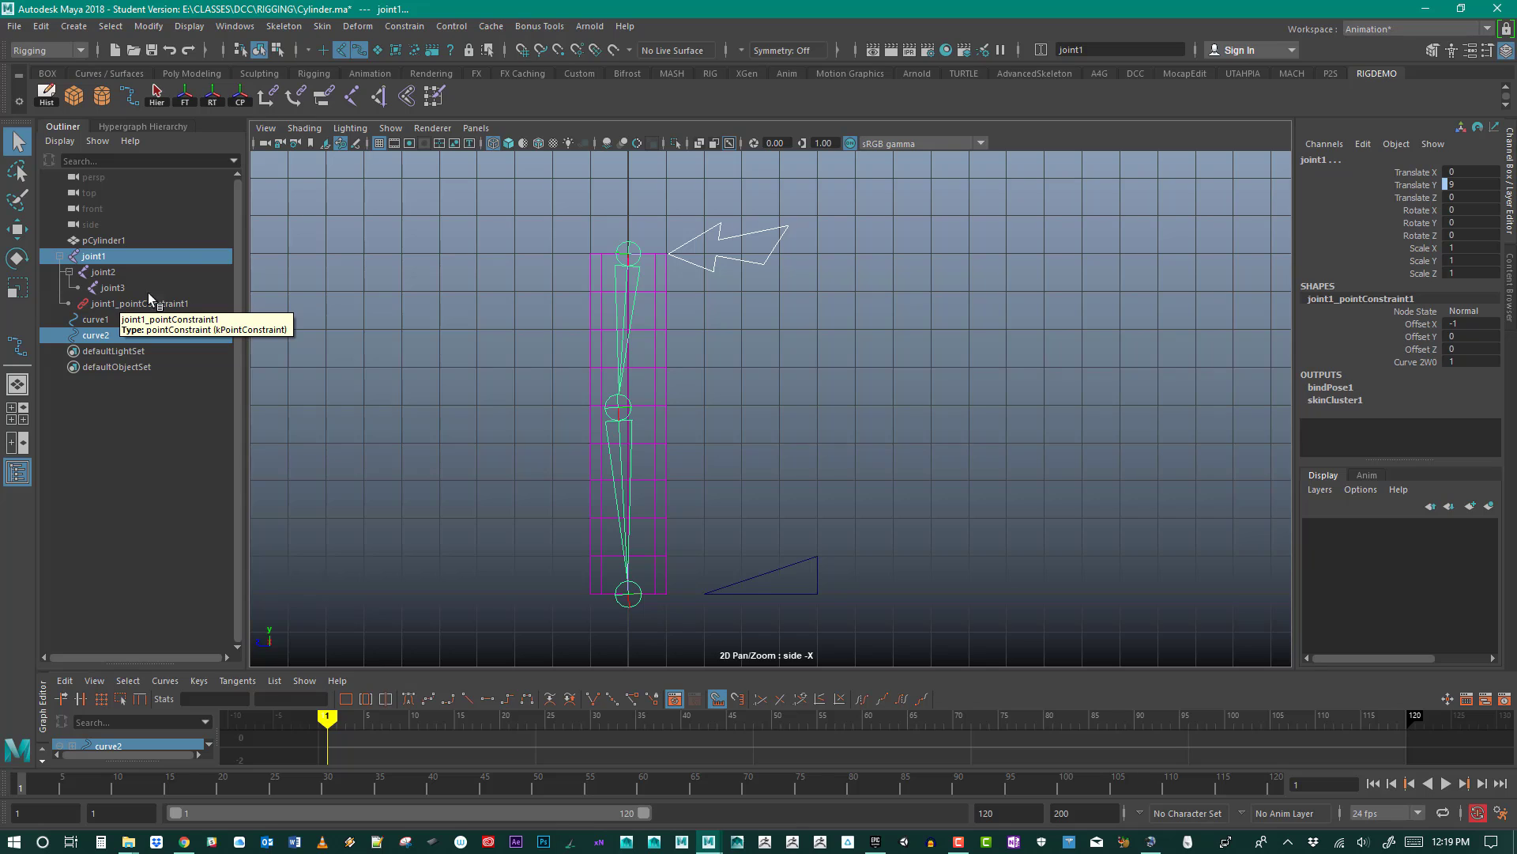
Step: Orient-constrain the top joint to the arrow curve on all axes, with maintain offset on
click(295, 94)
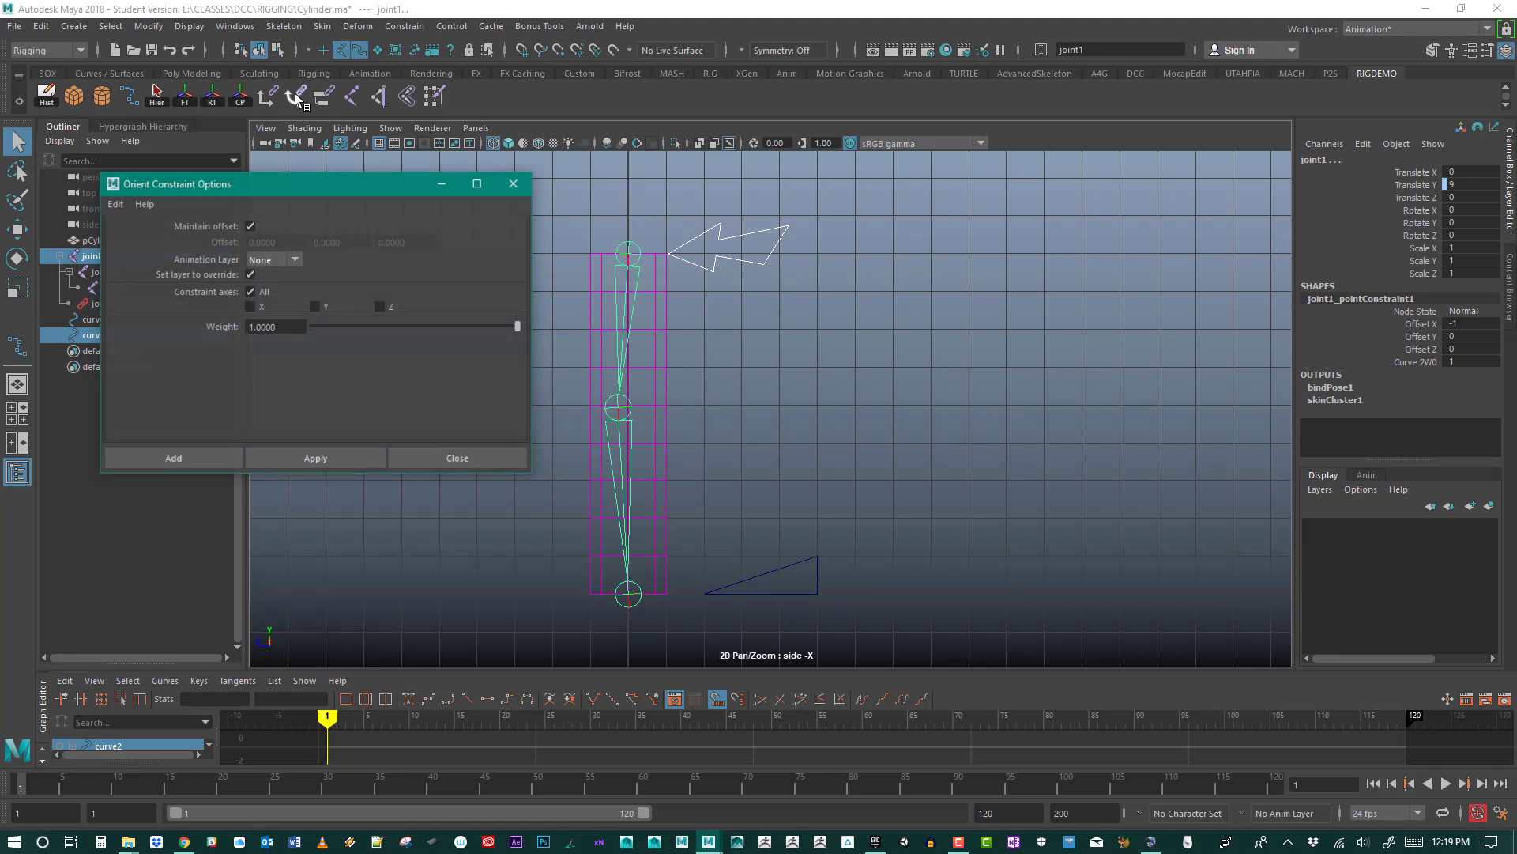
click(305, 457)
click(446, 458)
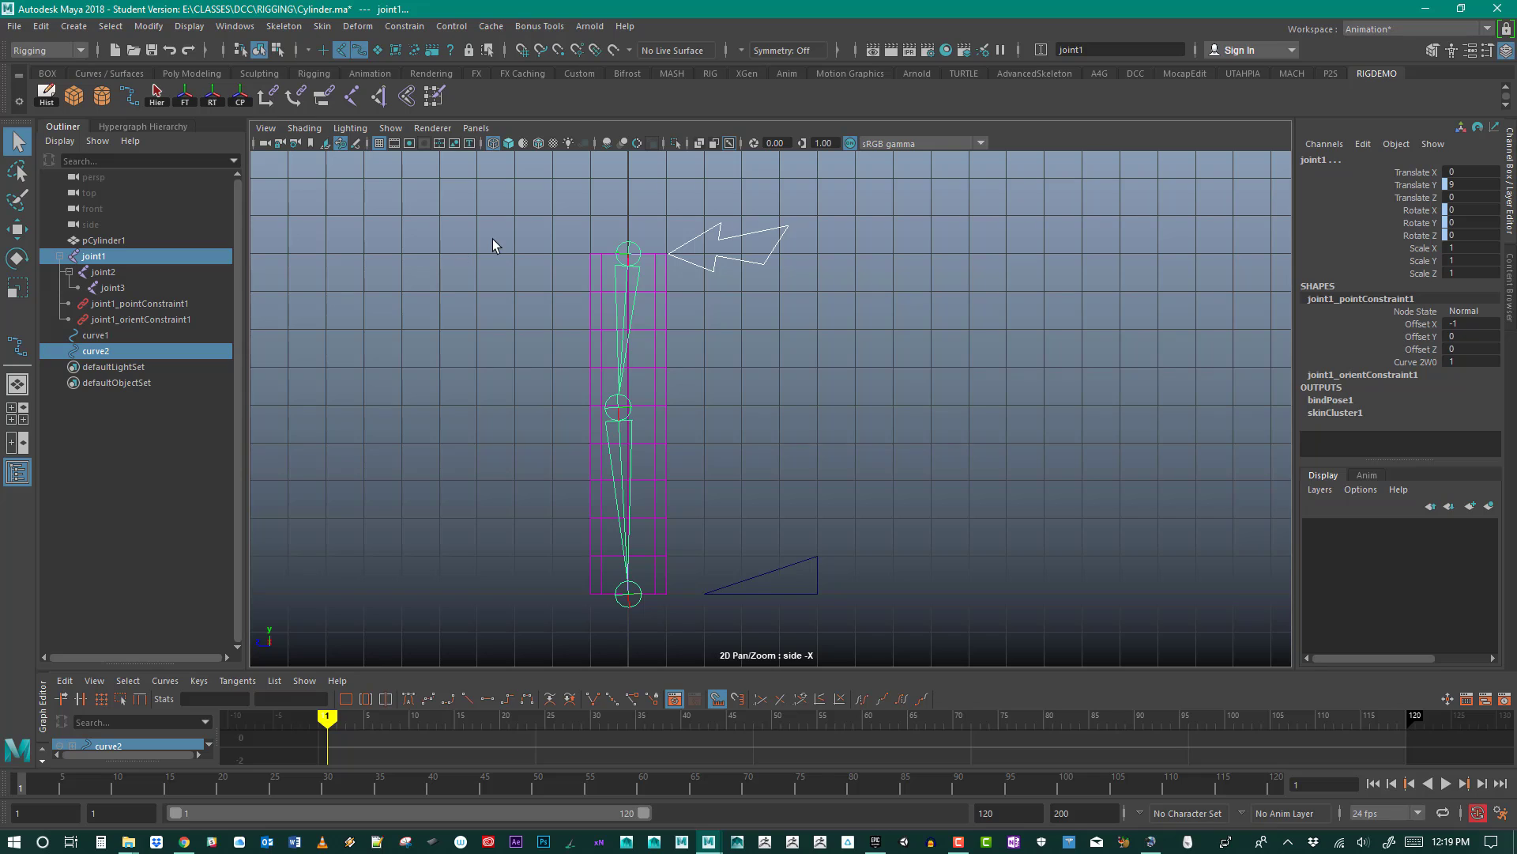
right_drag(492, 238, 524, 194)
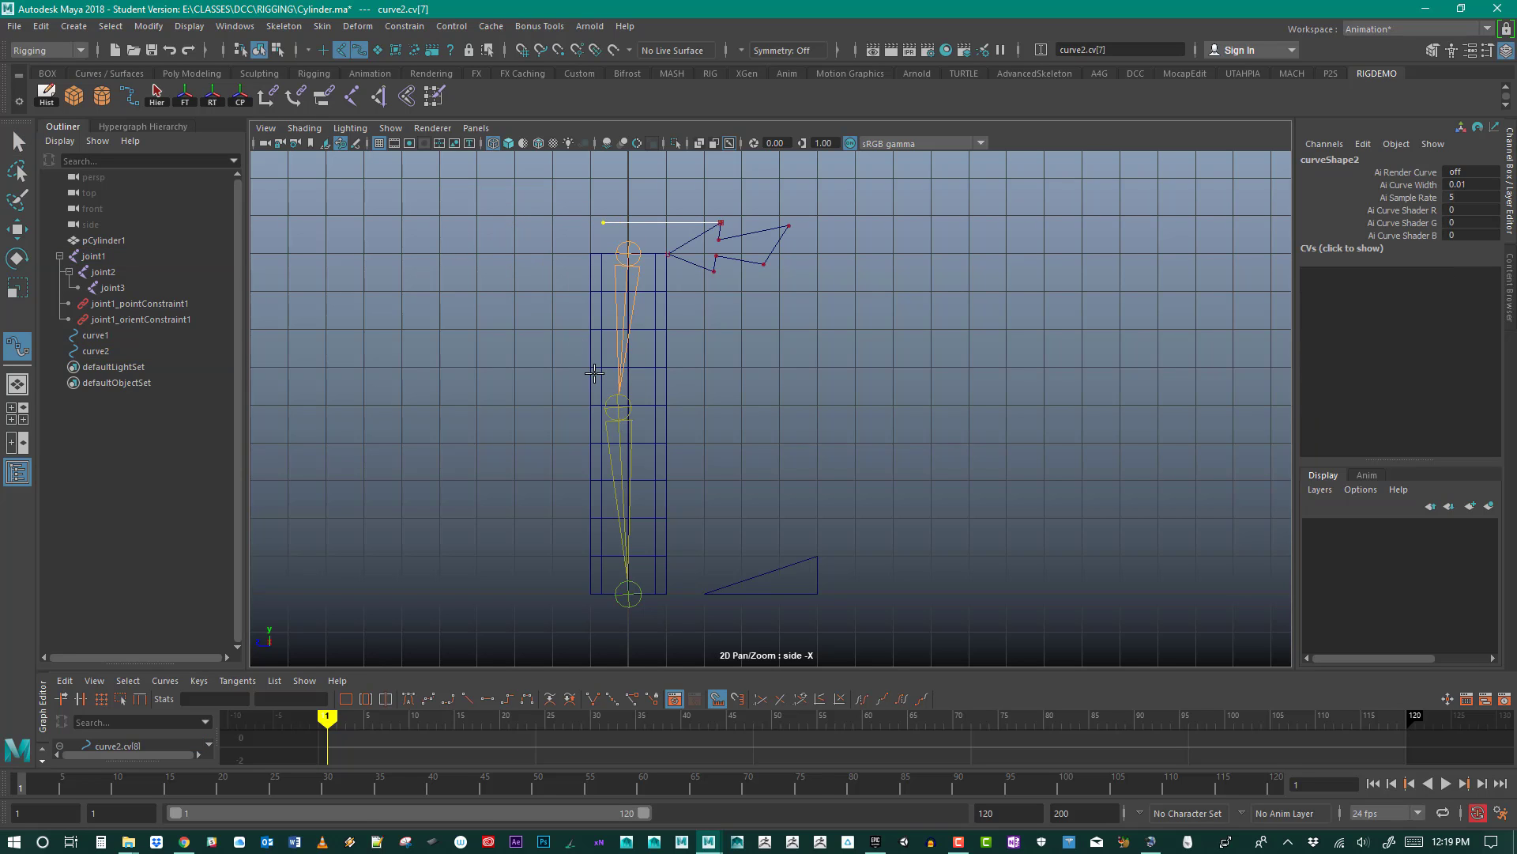
key(ctrl+z)
key(F8)
click(536, 318)
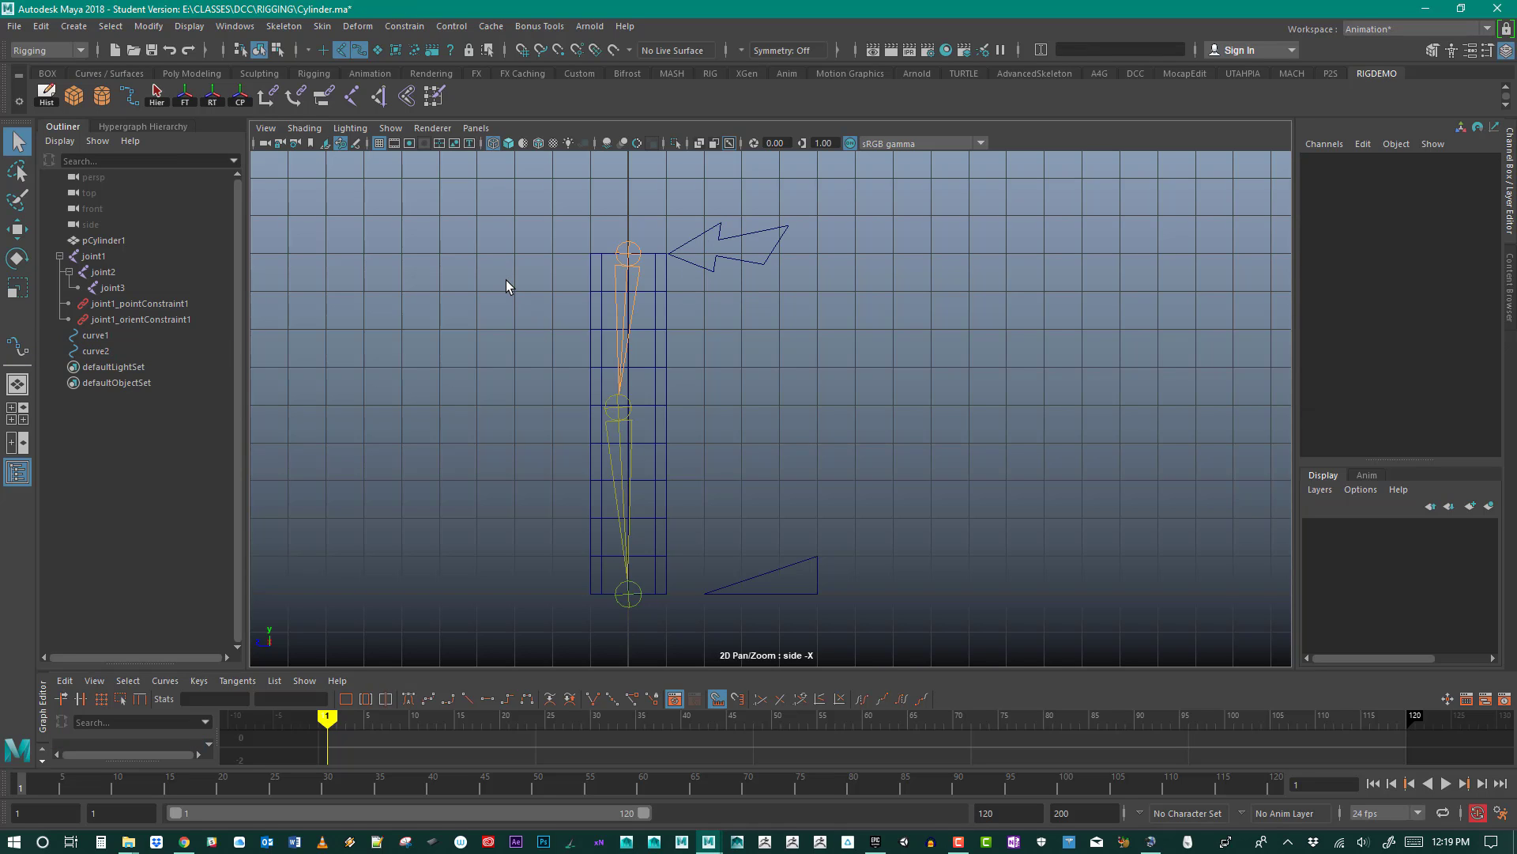
Step: Try rotating the chain from its top joint to about 31.5 degrees in Z
click(611, 492)
key(e)
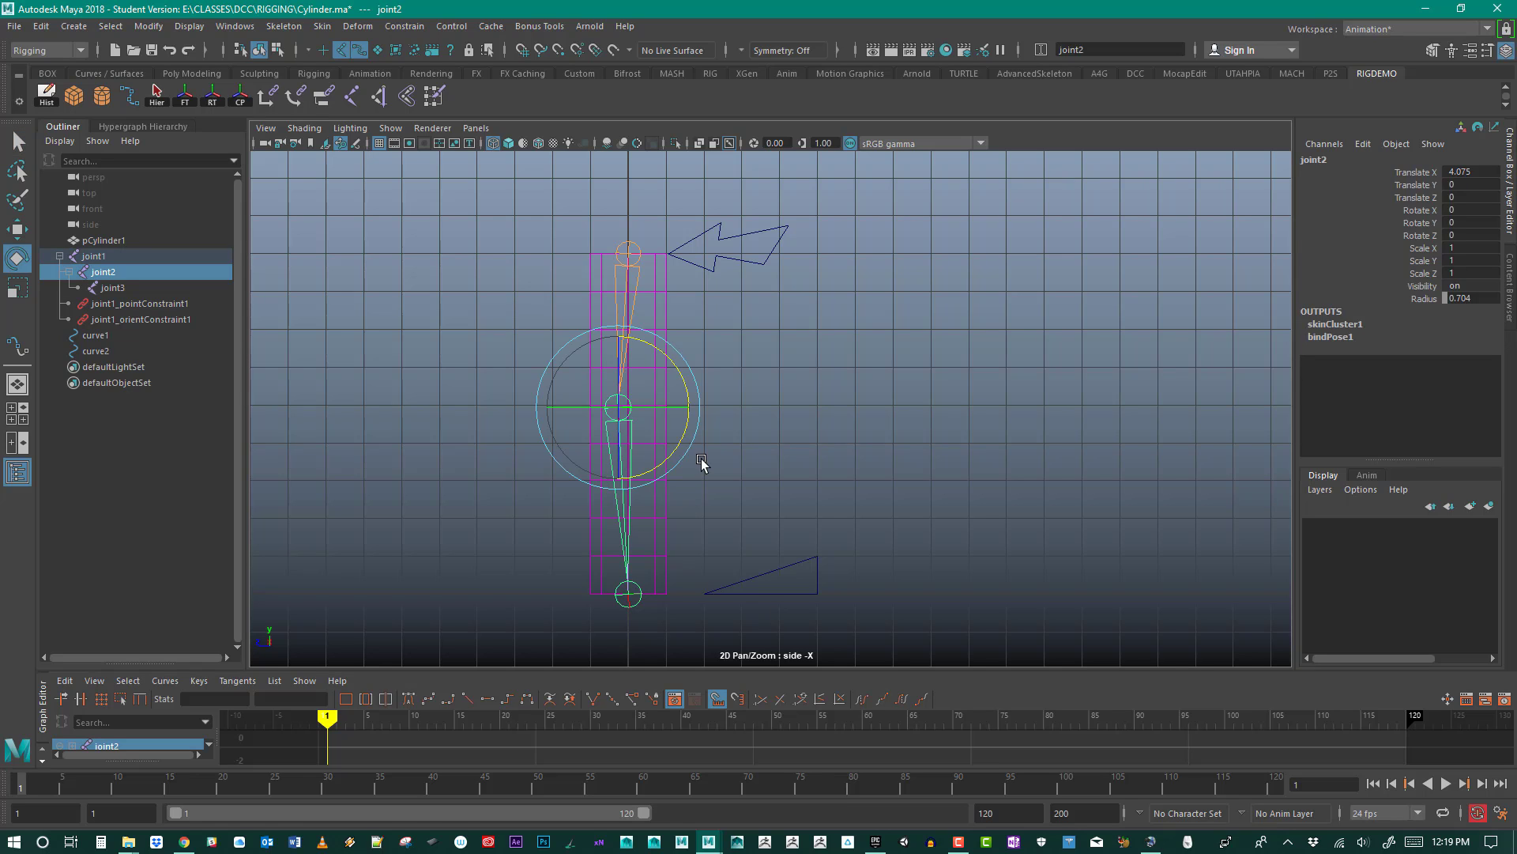
drag(667, 460, 693, 427)
key(ctrl+z)
click(572, 307)
drag(654, 314, 477, 449)
key(Down)
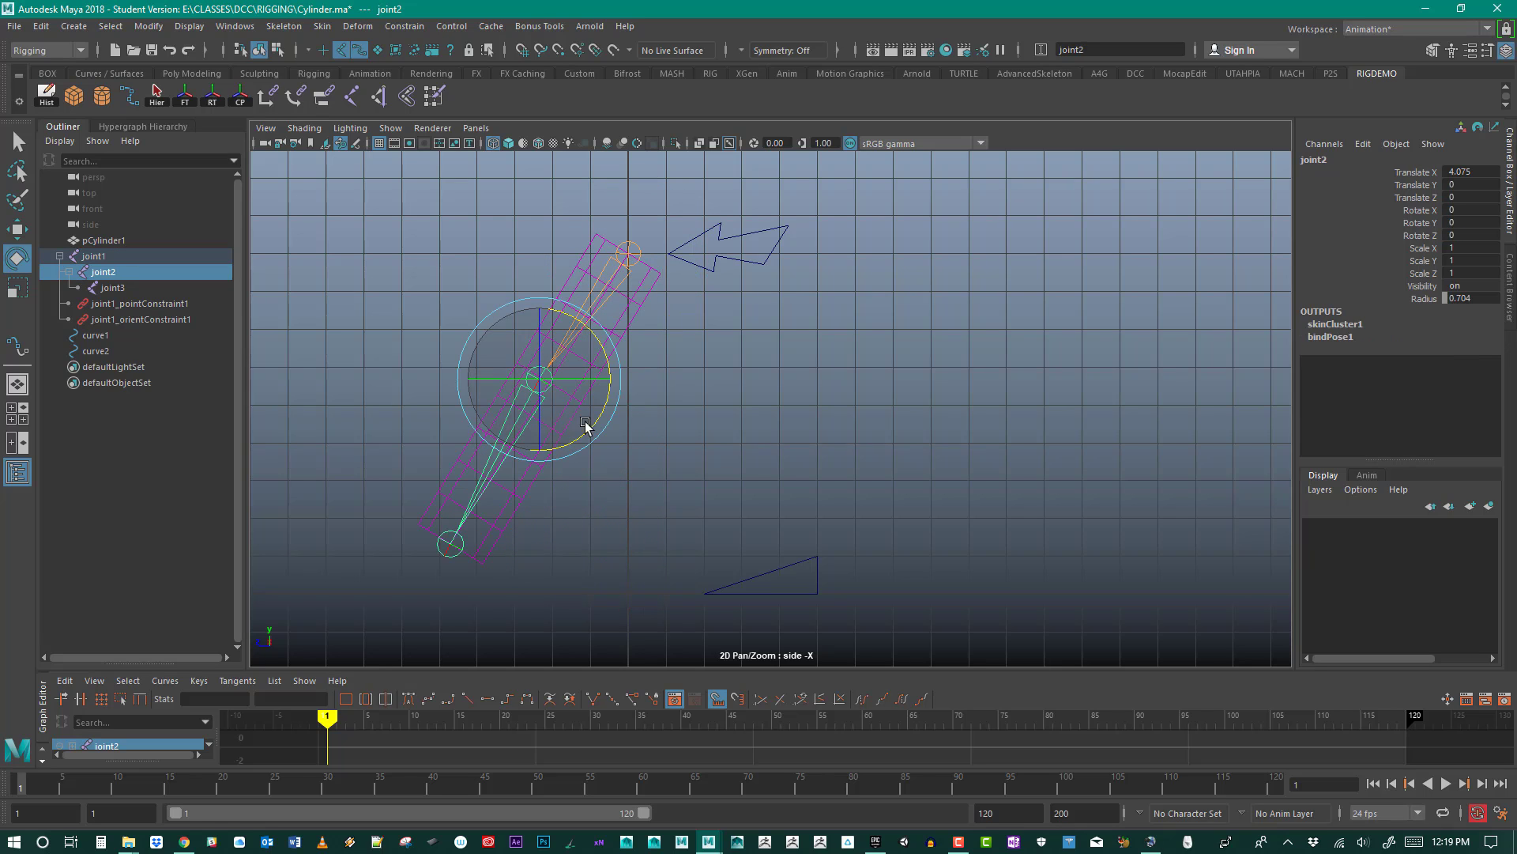
Step: Try bending the middle joint about 50 degrees in Z, and undo the test rotations of both joints
drag(576, 441, 652, 399)
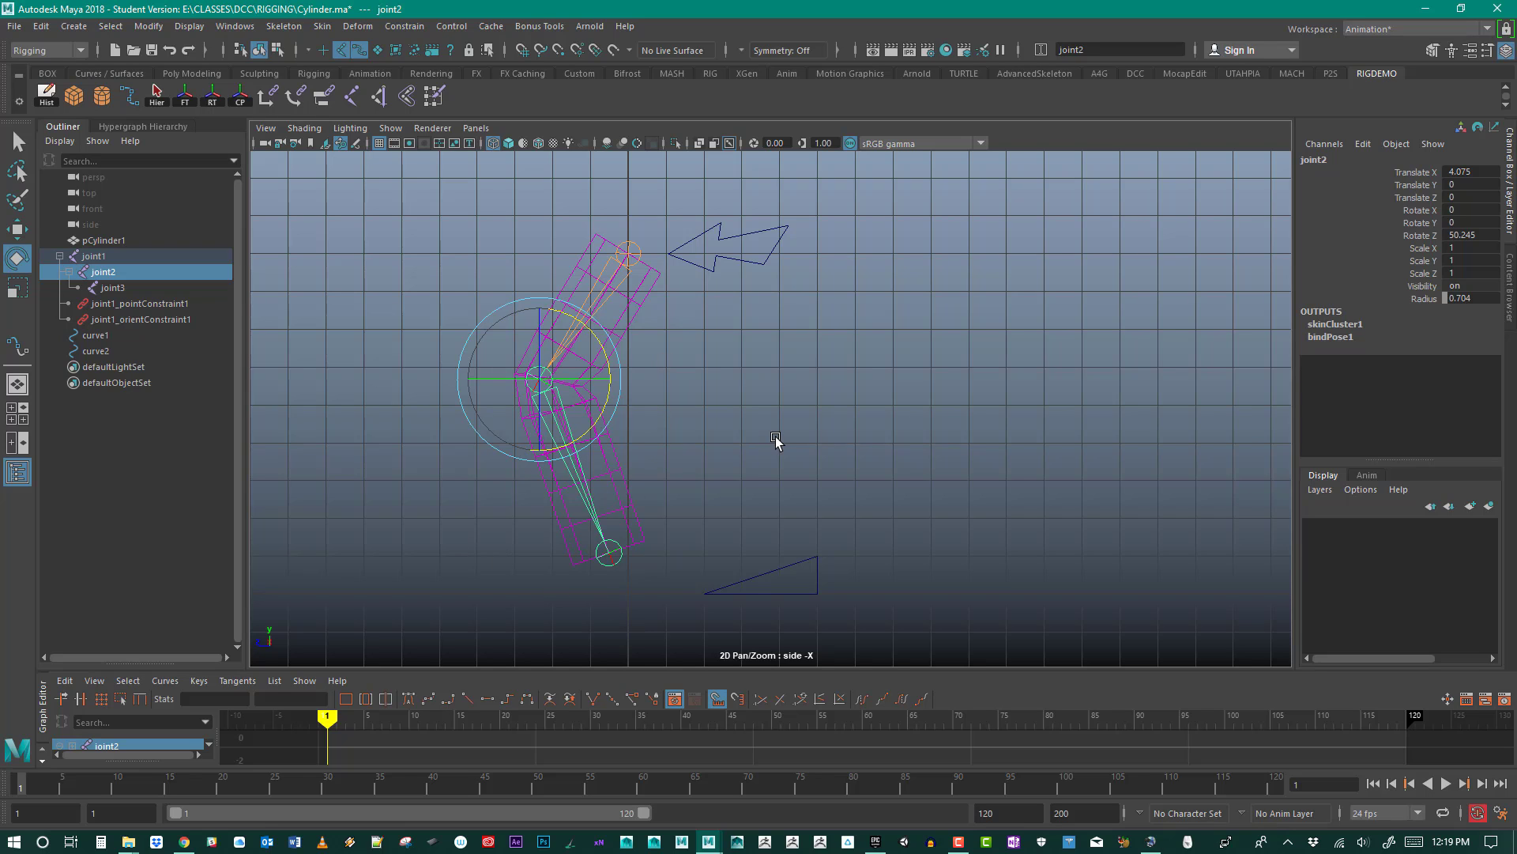
key(ctrl+z)
key(ctrl+z)
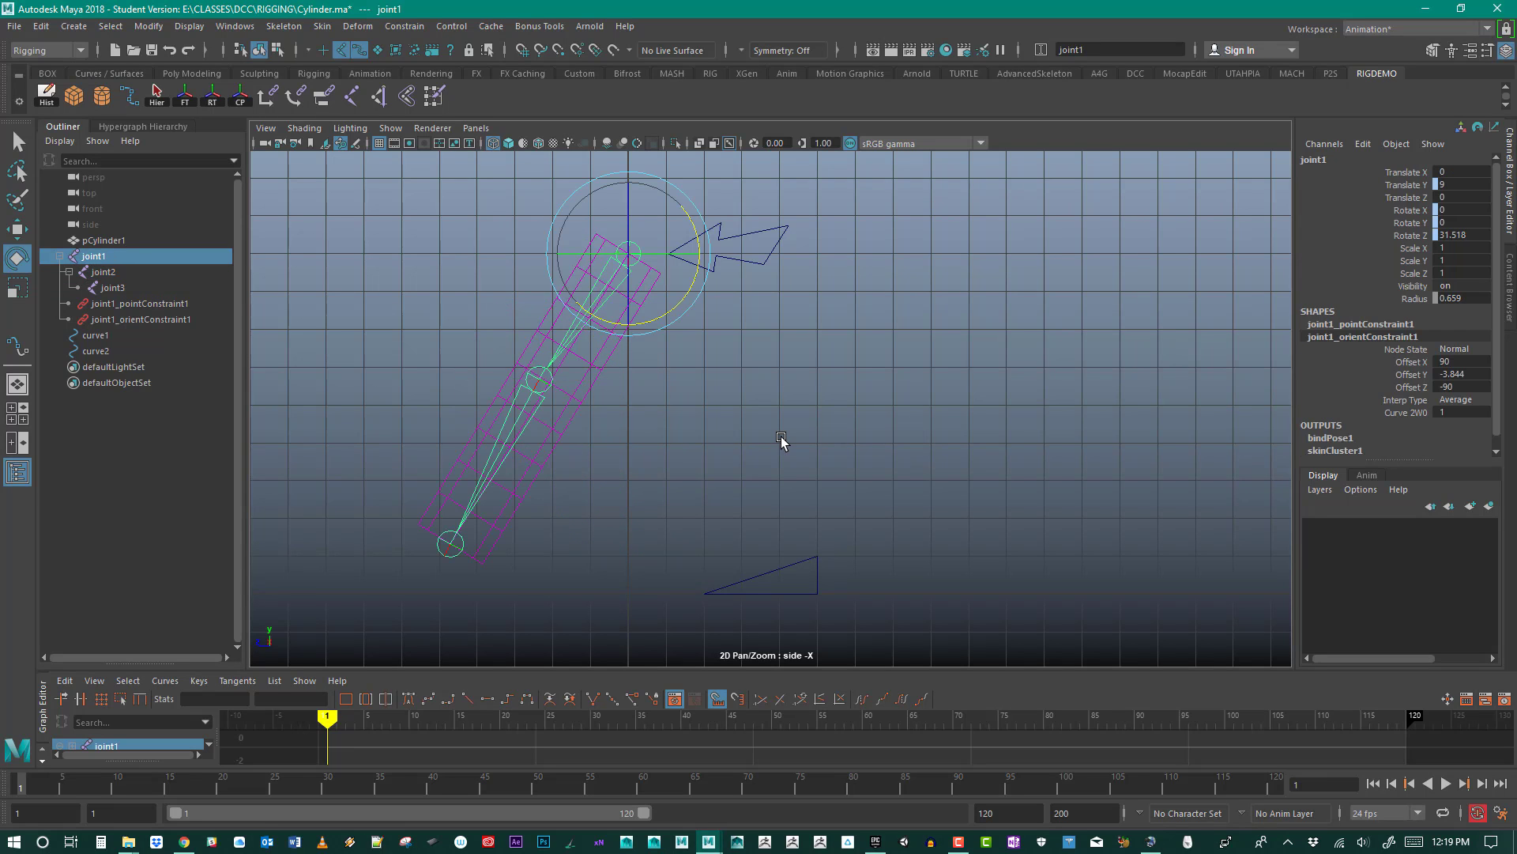
key(ctrl+z)
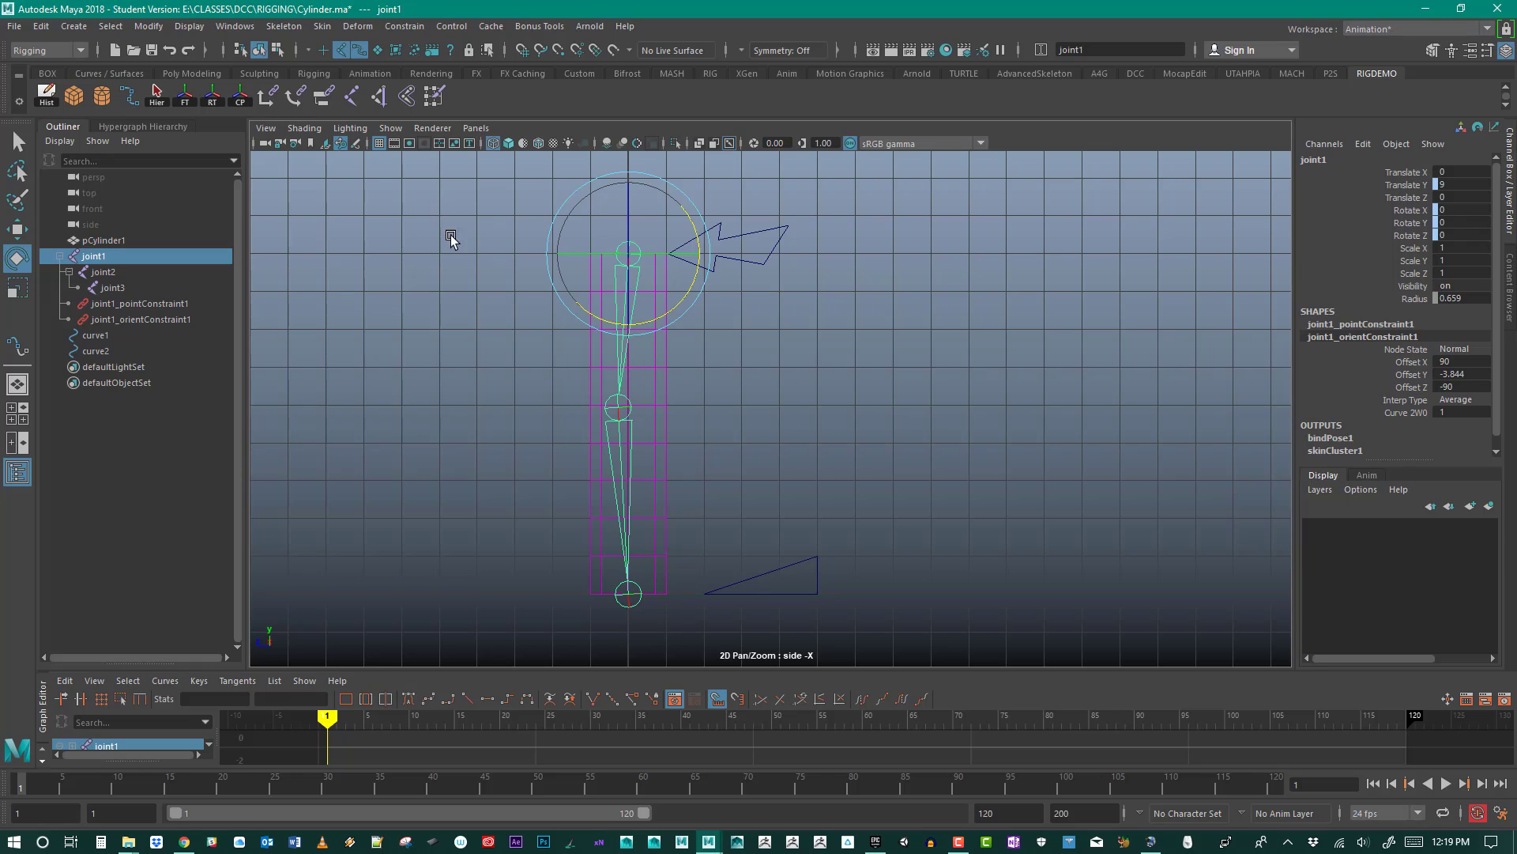
click(856, 417)
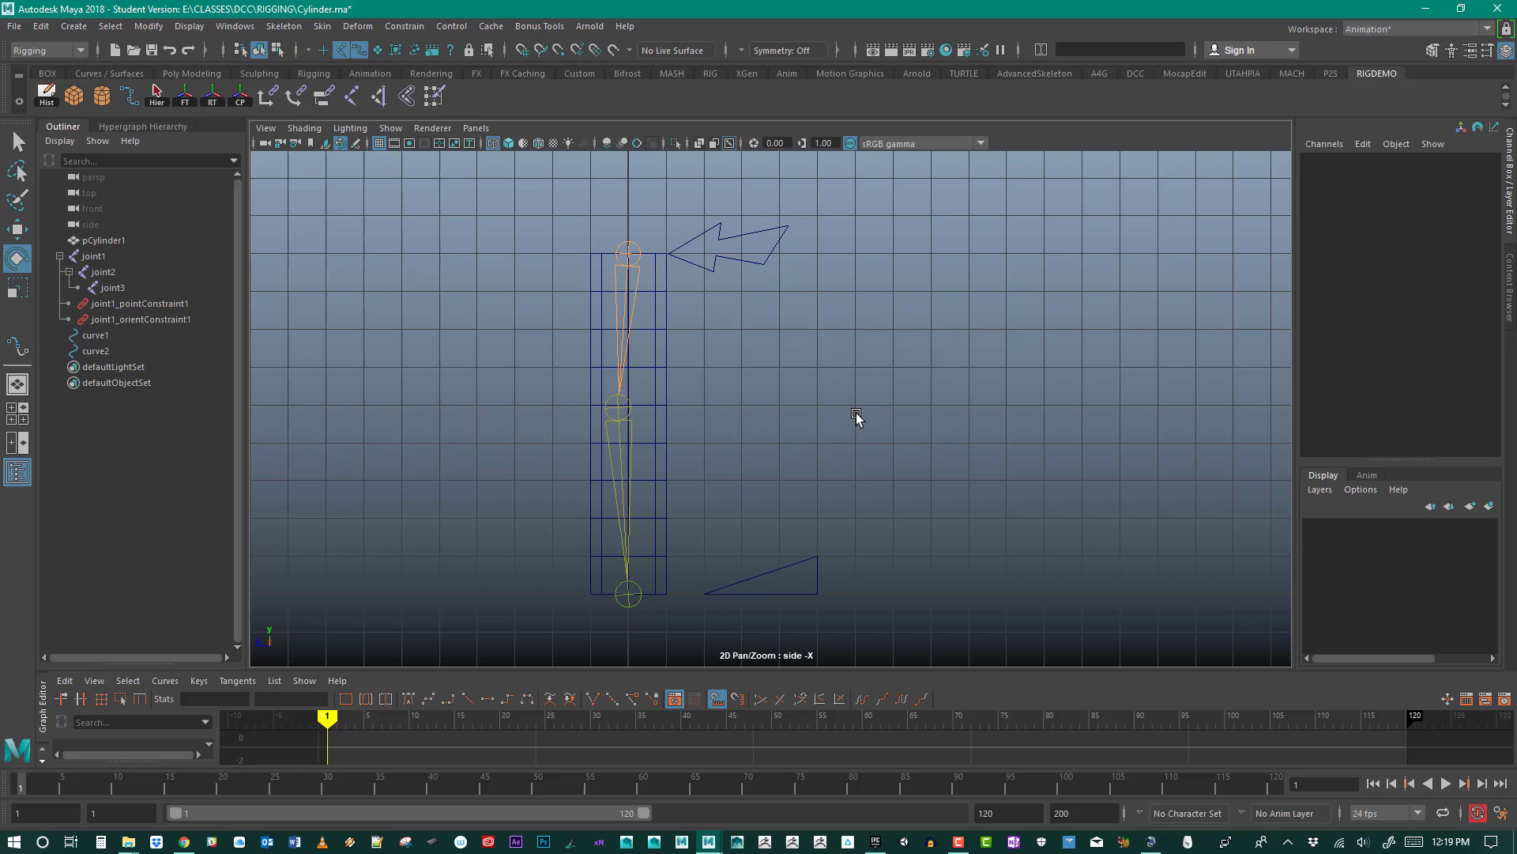
Step: Create an IK handle with the Rotate-Plane Solver from the chain's top joint to its bottom joint
double_click(381, 93)
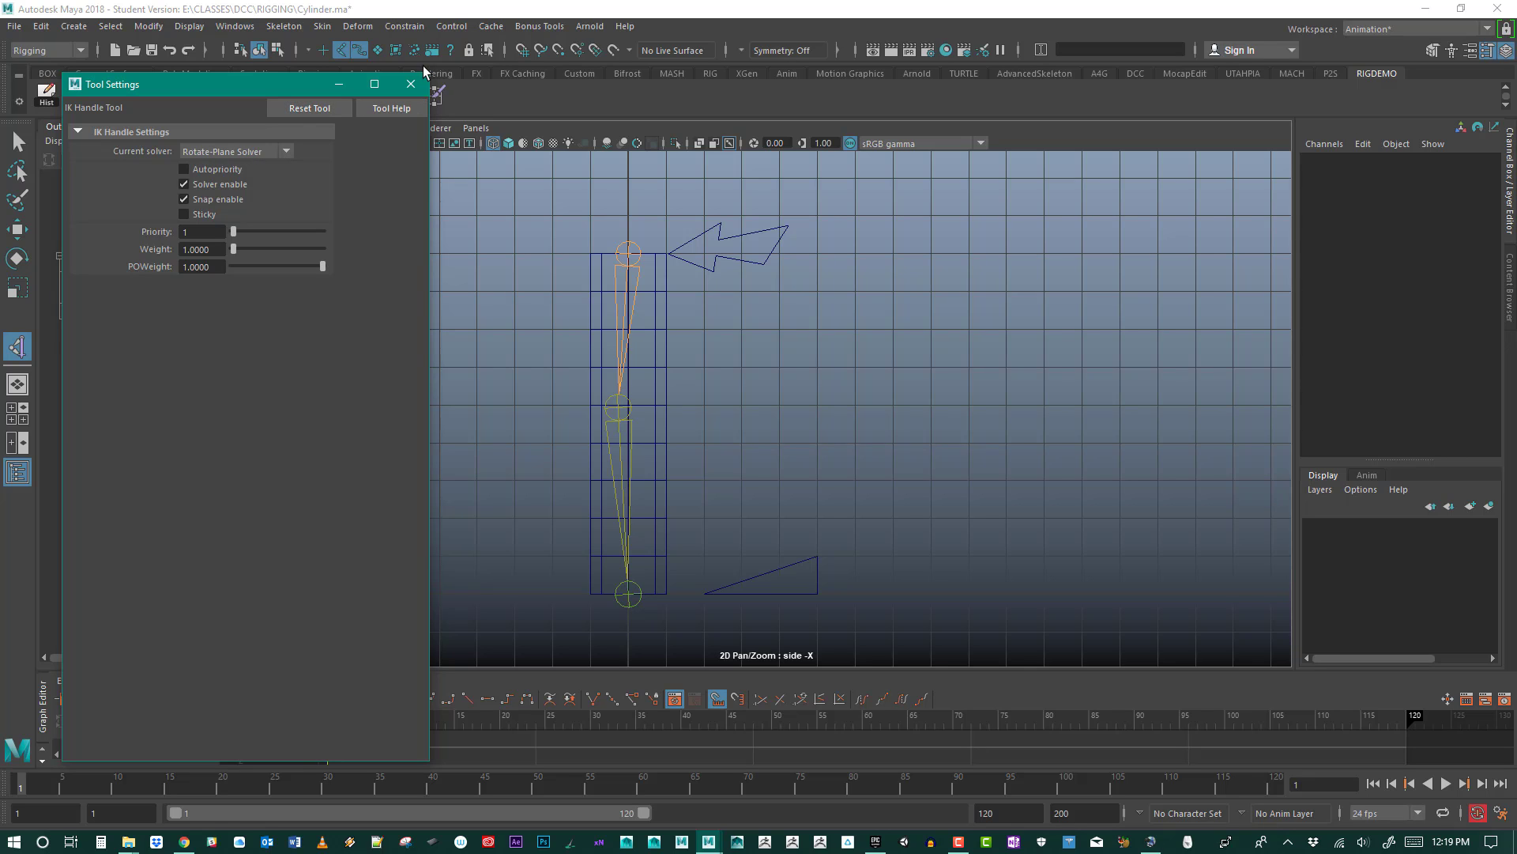
click(411, 83)
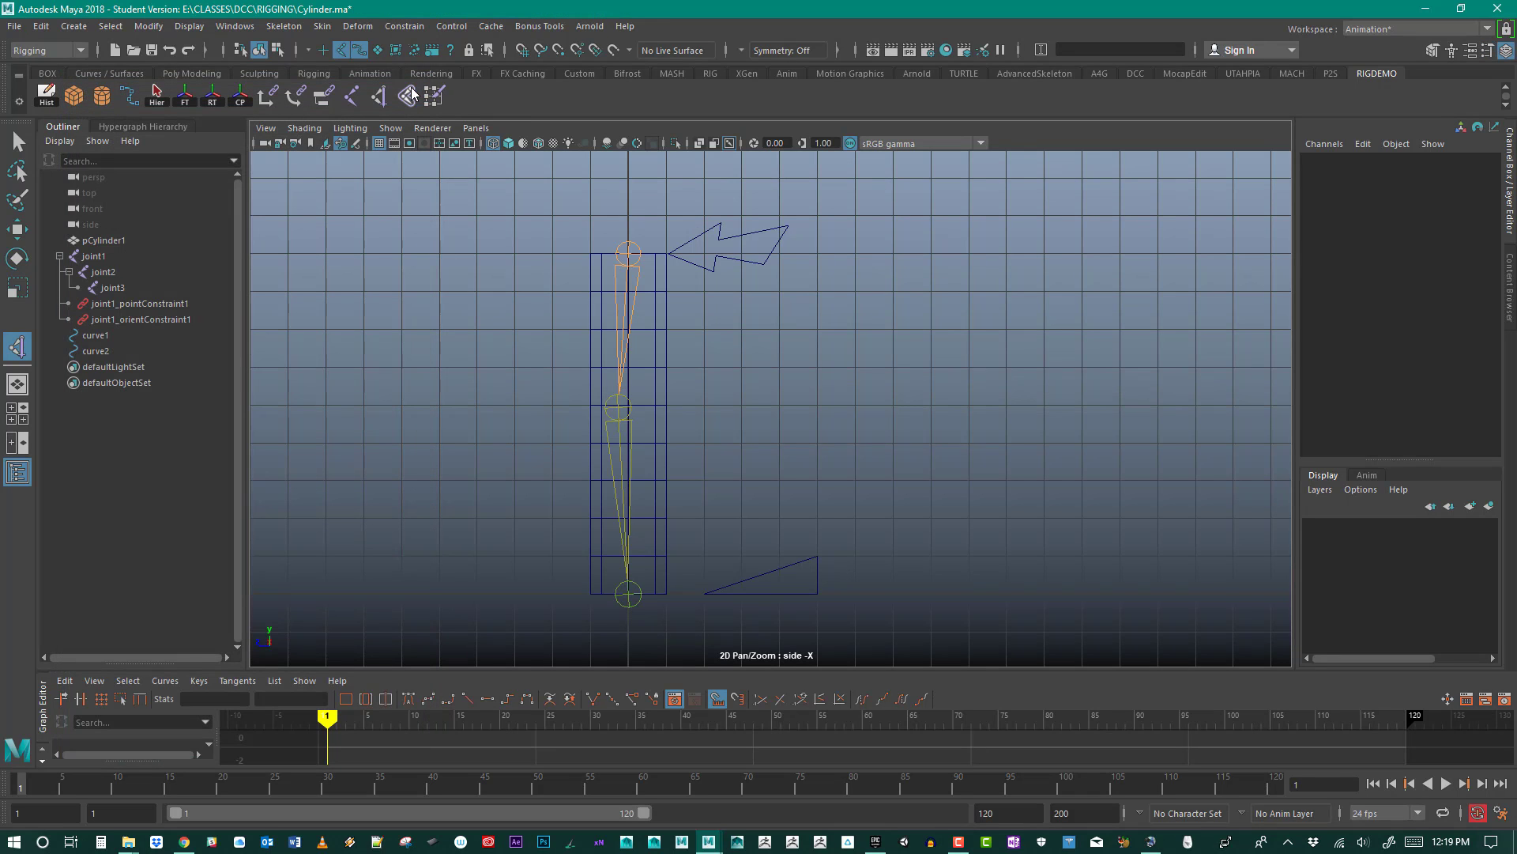
click(628, 252)
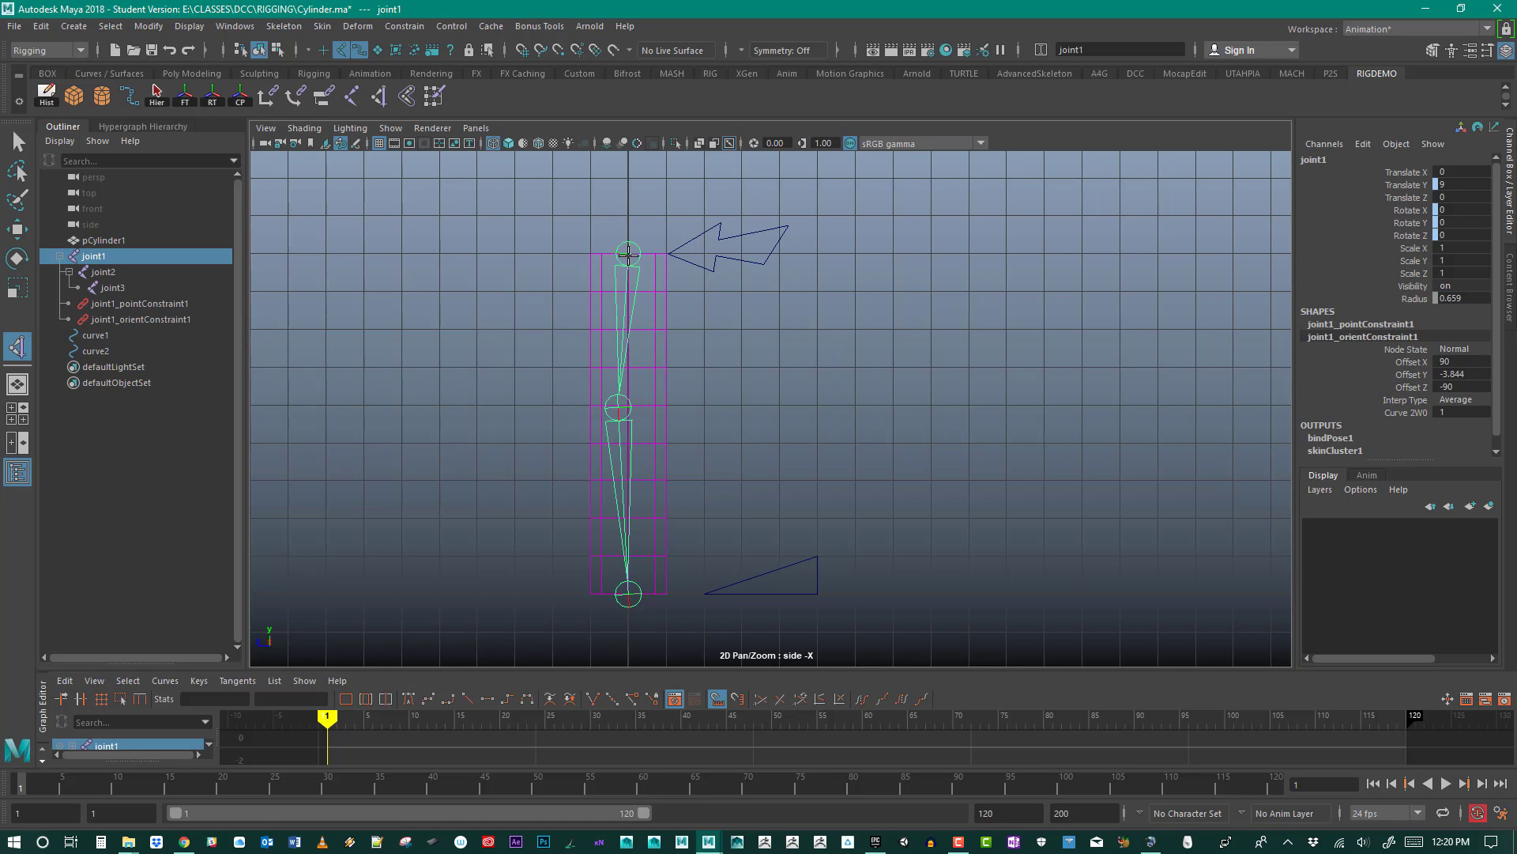
click(628, 594)
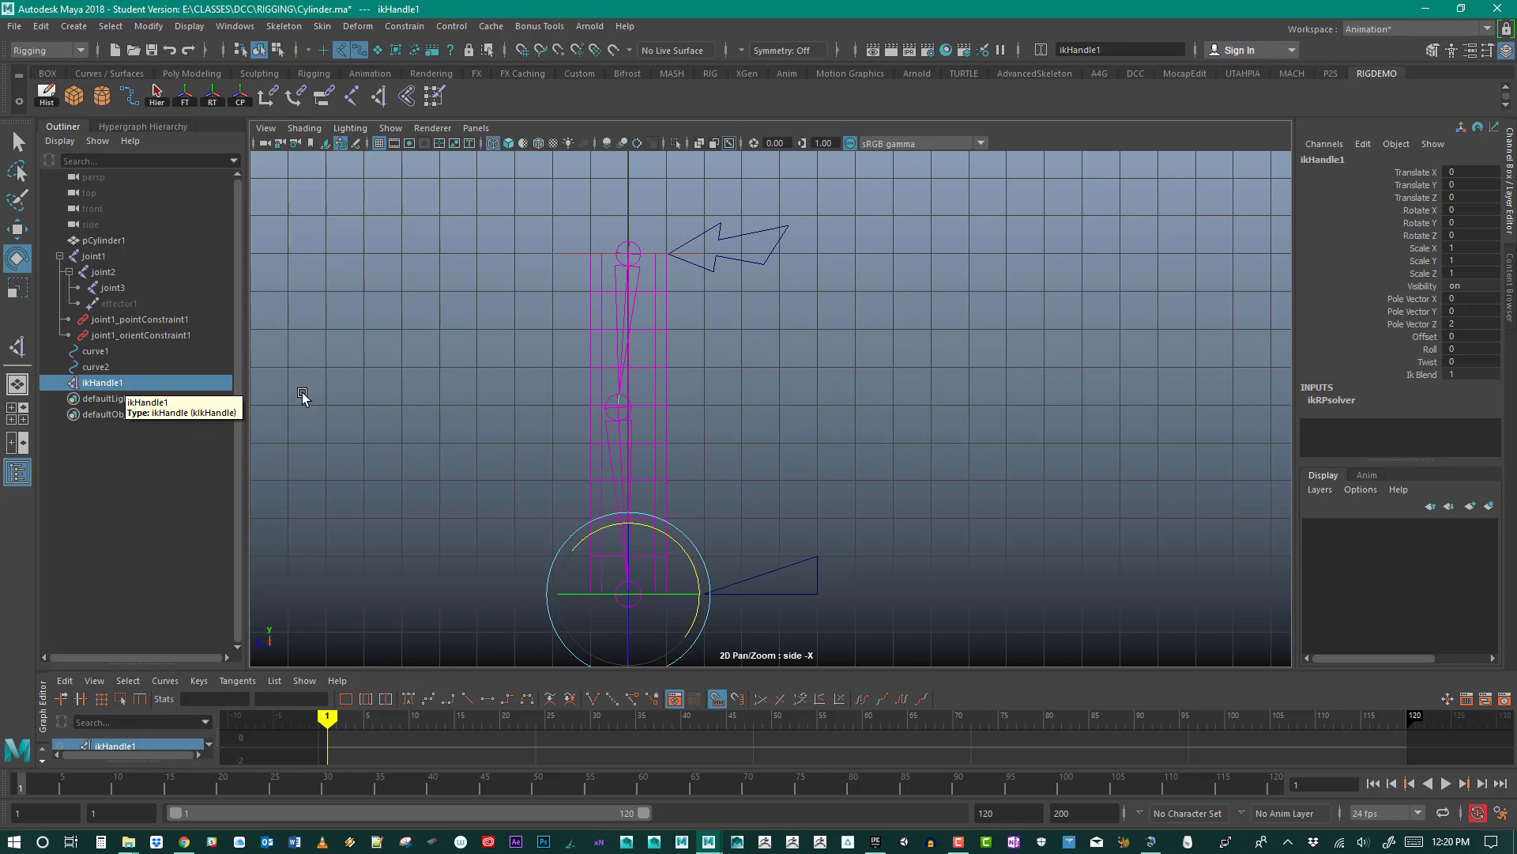
click(471, 585)
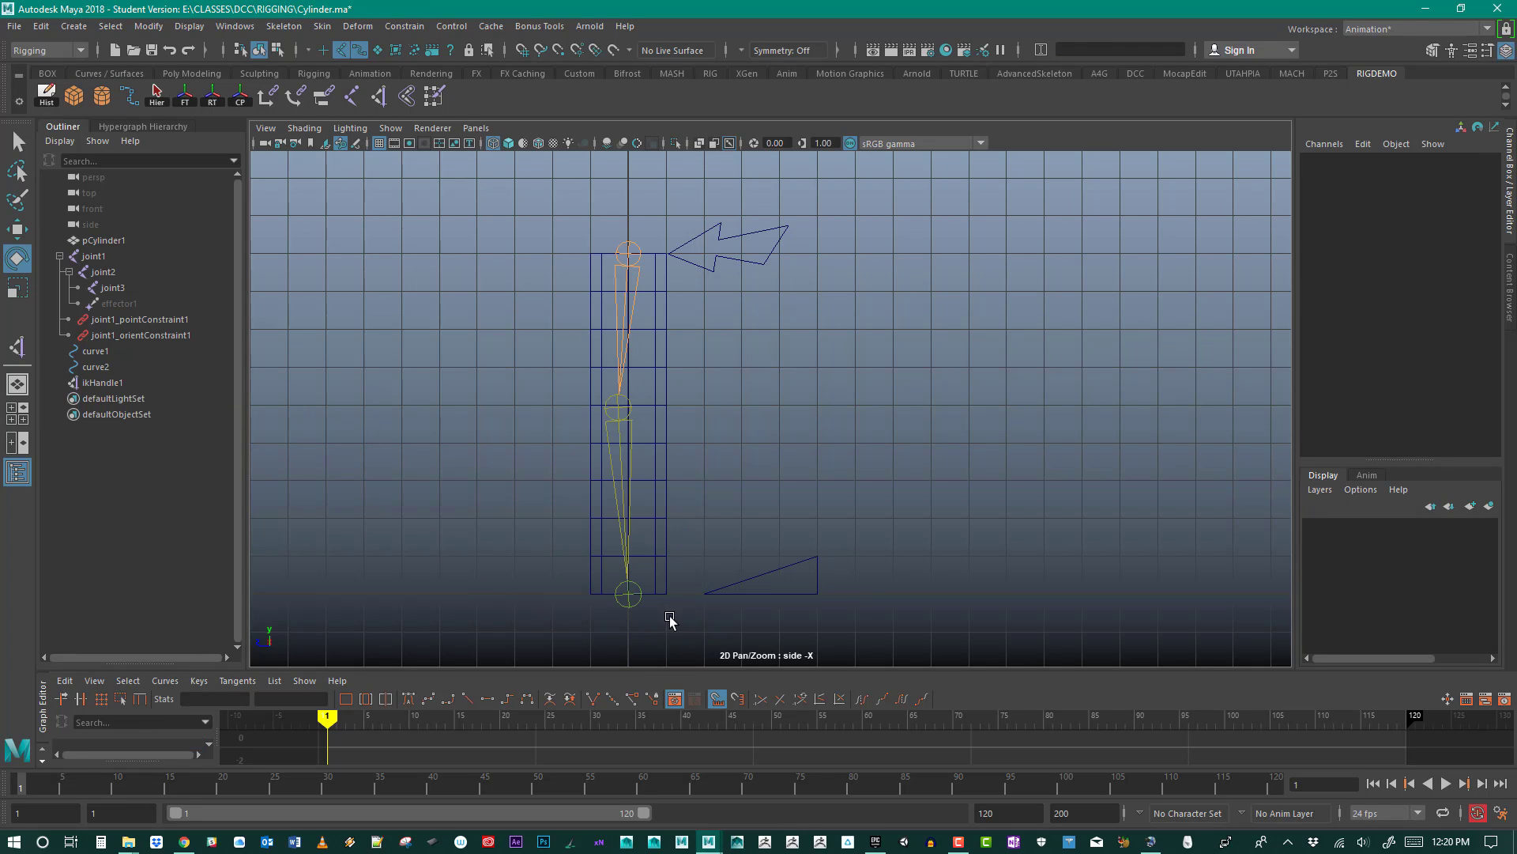
Step: Try moving the IK handle to about Y 2.28, Z -2.03 to bend the chain, and undo the move
drag(575, 544, 665, 656)
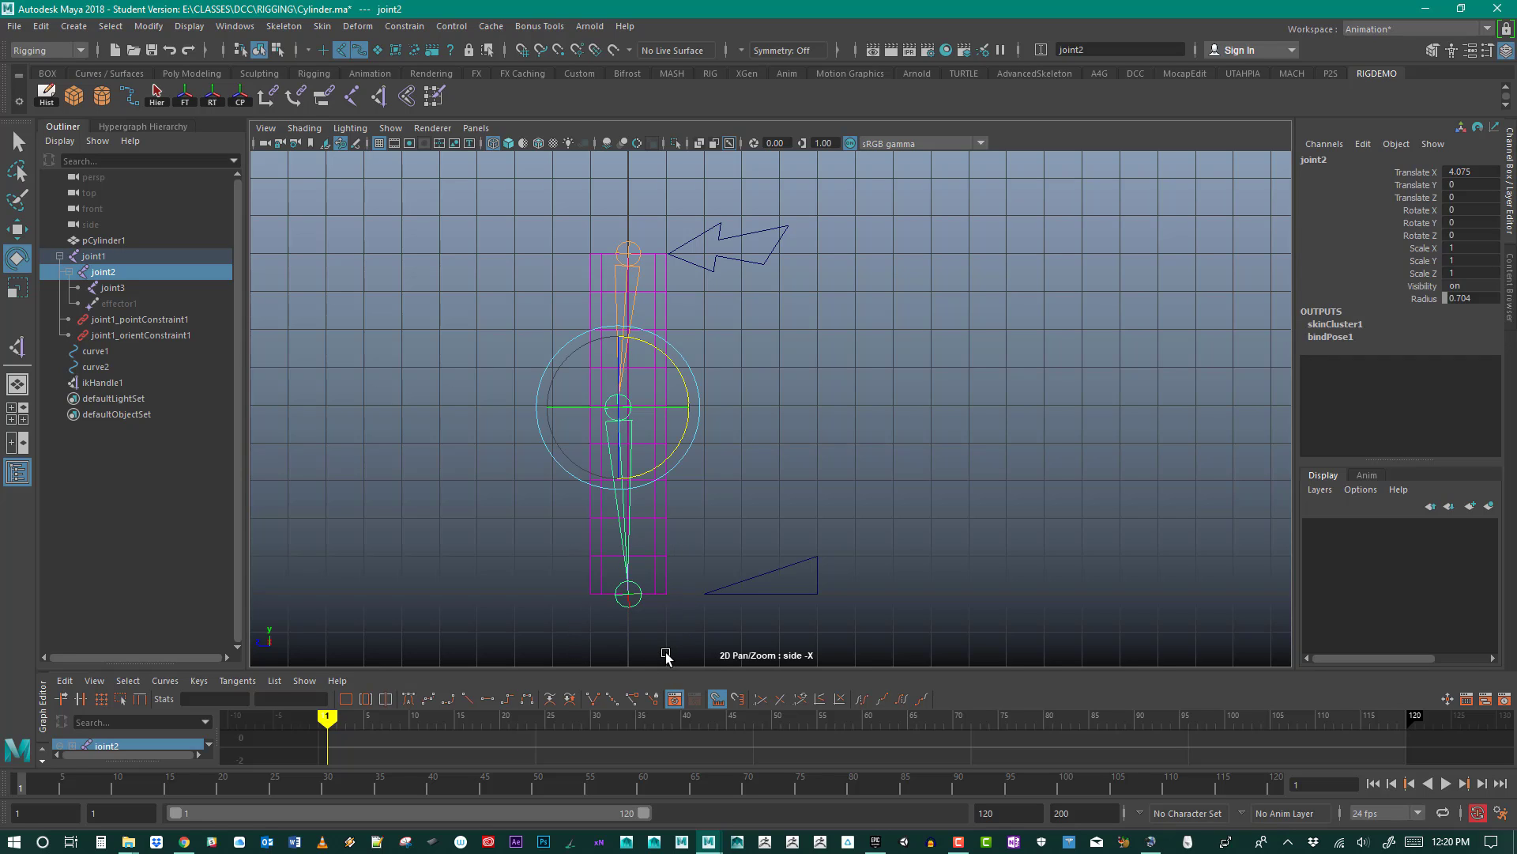
click(115, 383)
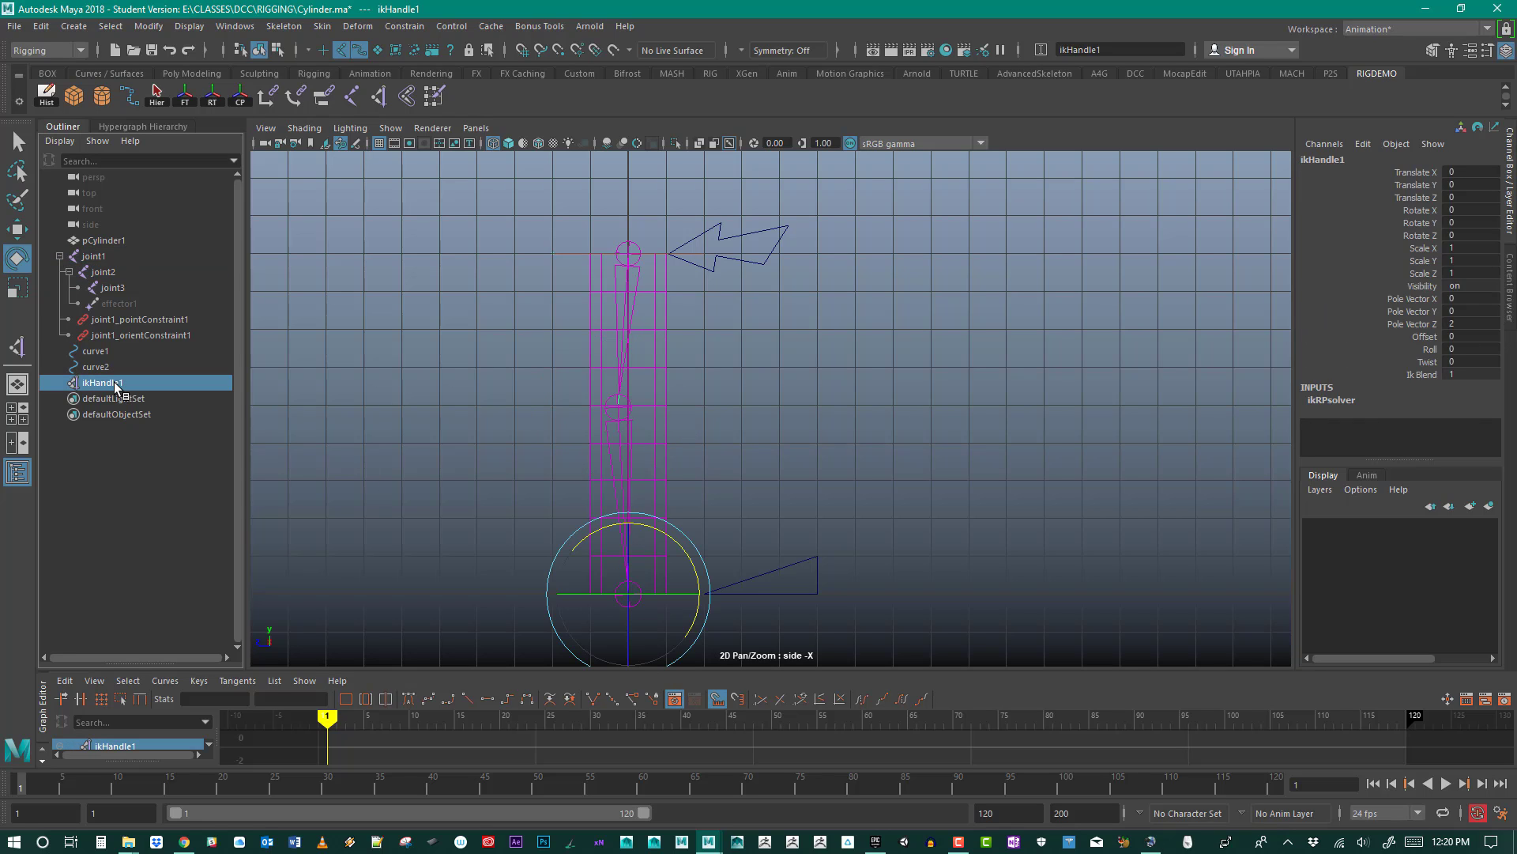
key(w)
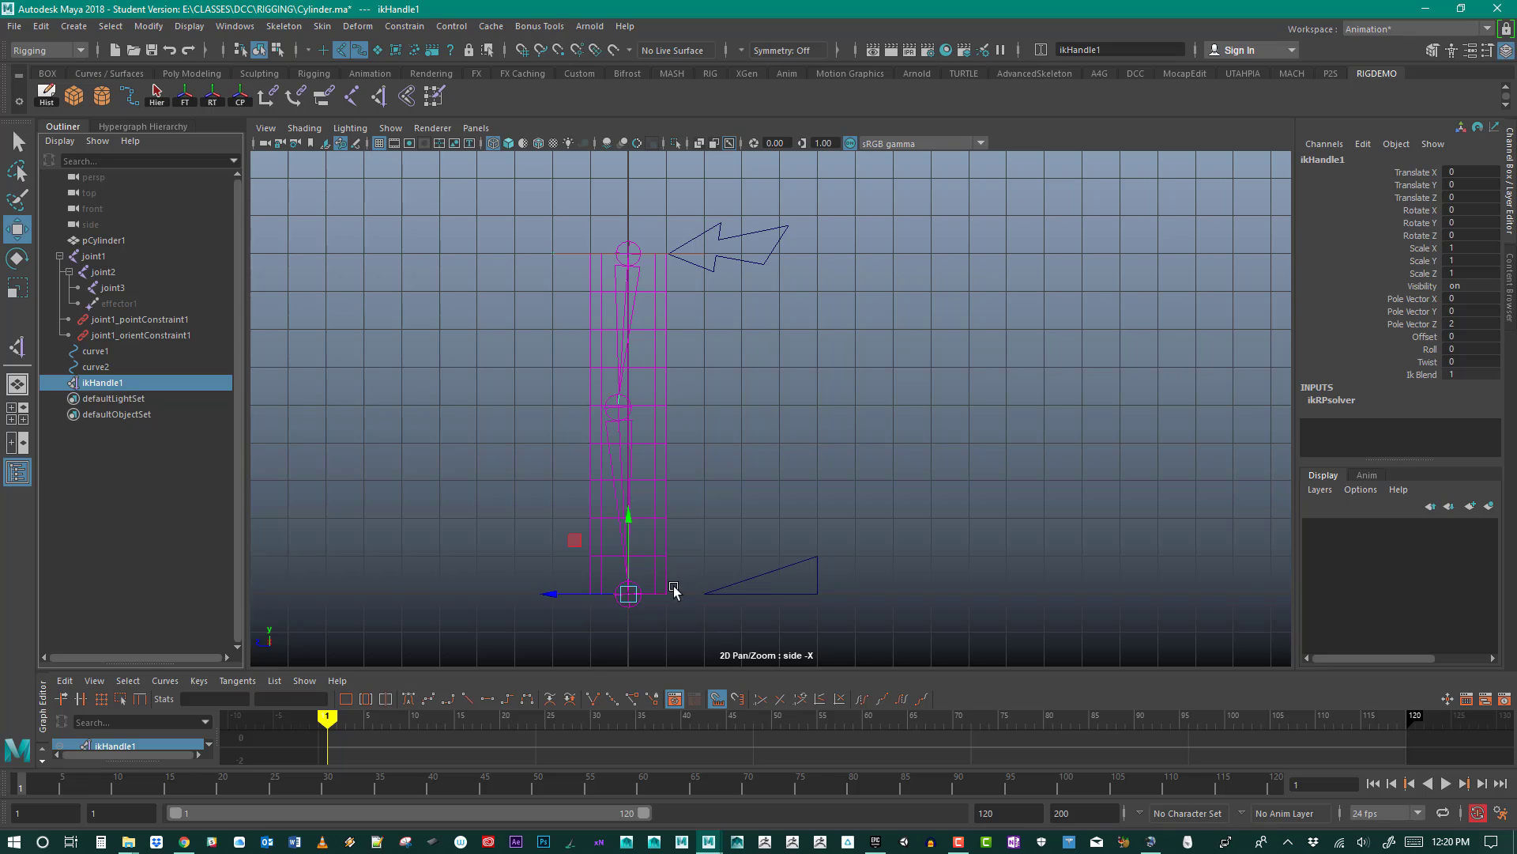
drag(632, 605, 708, 513)
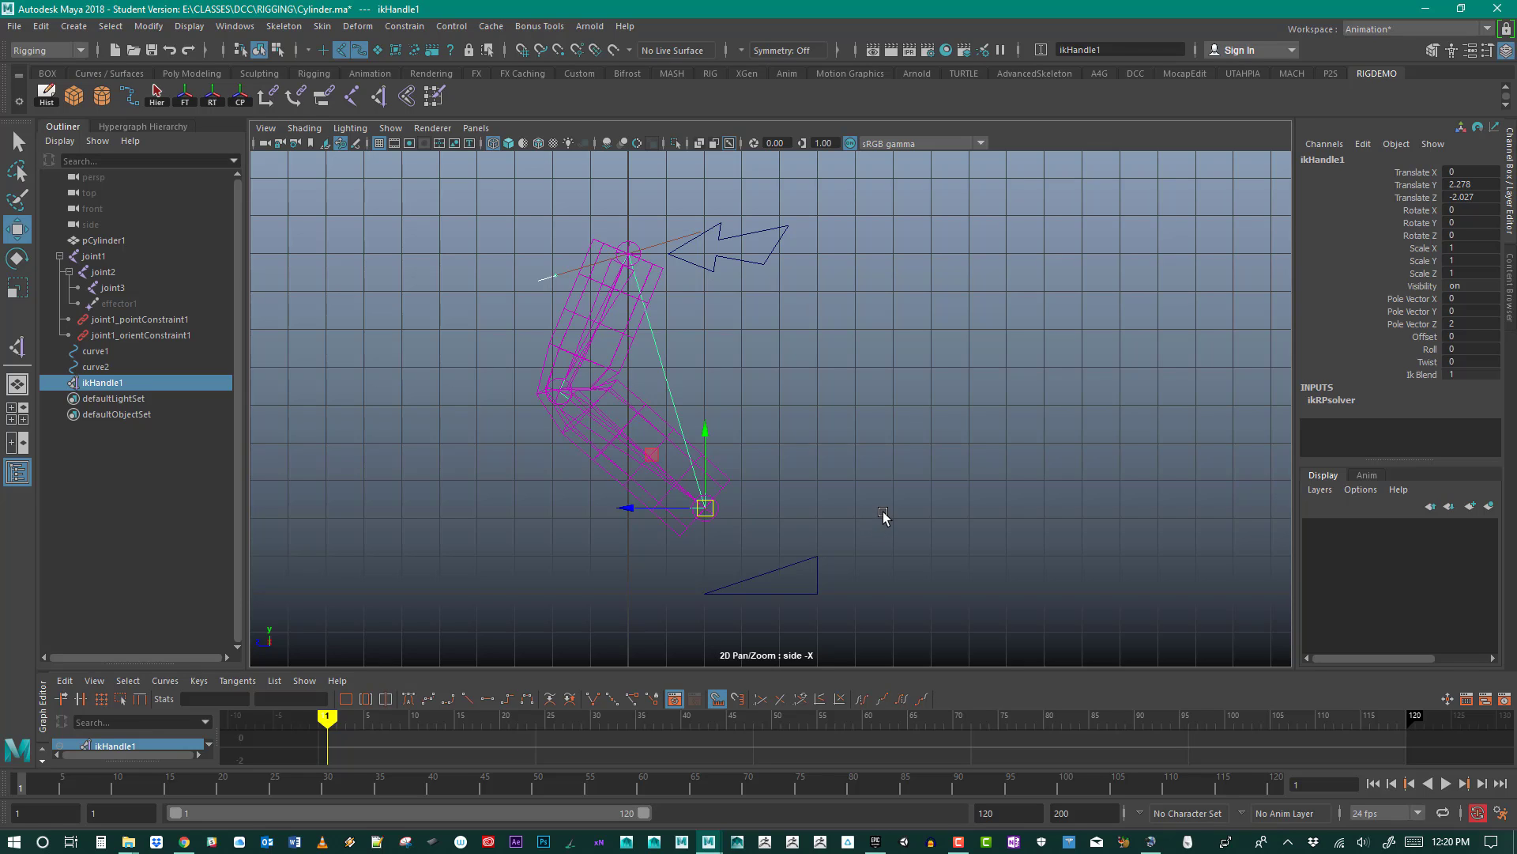
key(ctrl+z)
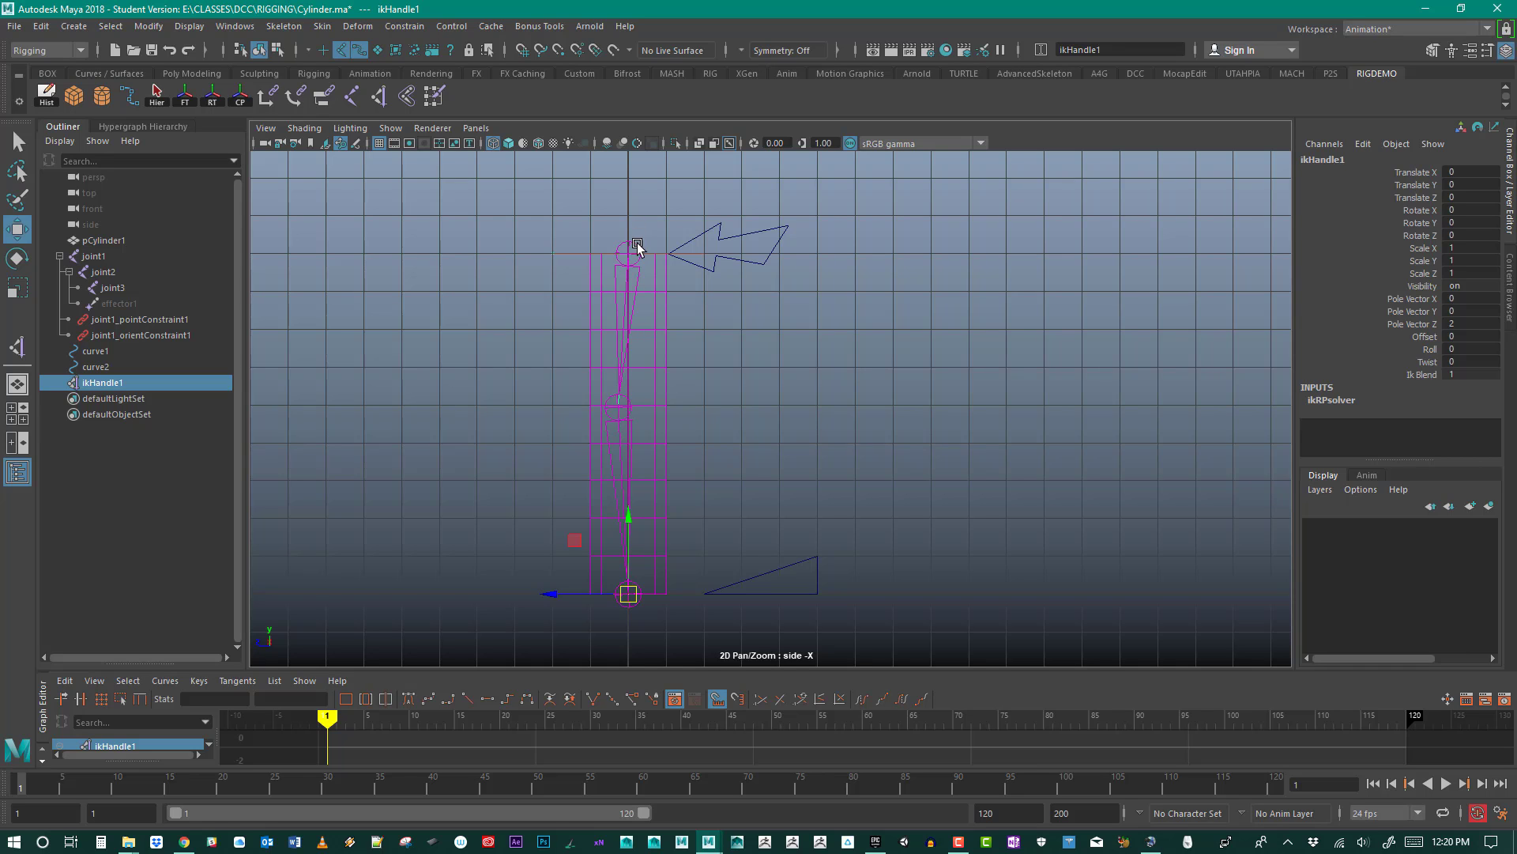
Step: Try bending the chain again with the IK handle at about Y 1.53, Z -0.63, then undo and deselect it
drag(629, 529, 663, 552)
key(ctrl+z)
mouse_move(632, 519)
mouse_down()
mouse_move(638, 364)
mouse_move(650, 517)
mouse_move(678, 411)
mouse_move(718, 510)
mouse_move(718, 401)
mouse_move(722, 436)
mouse_move(628, 529)
mouse_move(528, 486)
mouse_move(627, 440)
mouse_move(664, 552)
mouse_move(643, 616)
mouse_move(671, 557)
mouse_move(676, 578)
mouse_move(615, 596)
mouse_move(620, 608)
mouse_move(648, 581)
mouse_move(652, 534)
mouse_up()
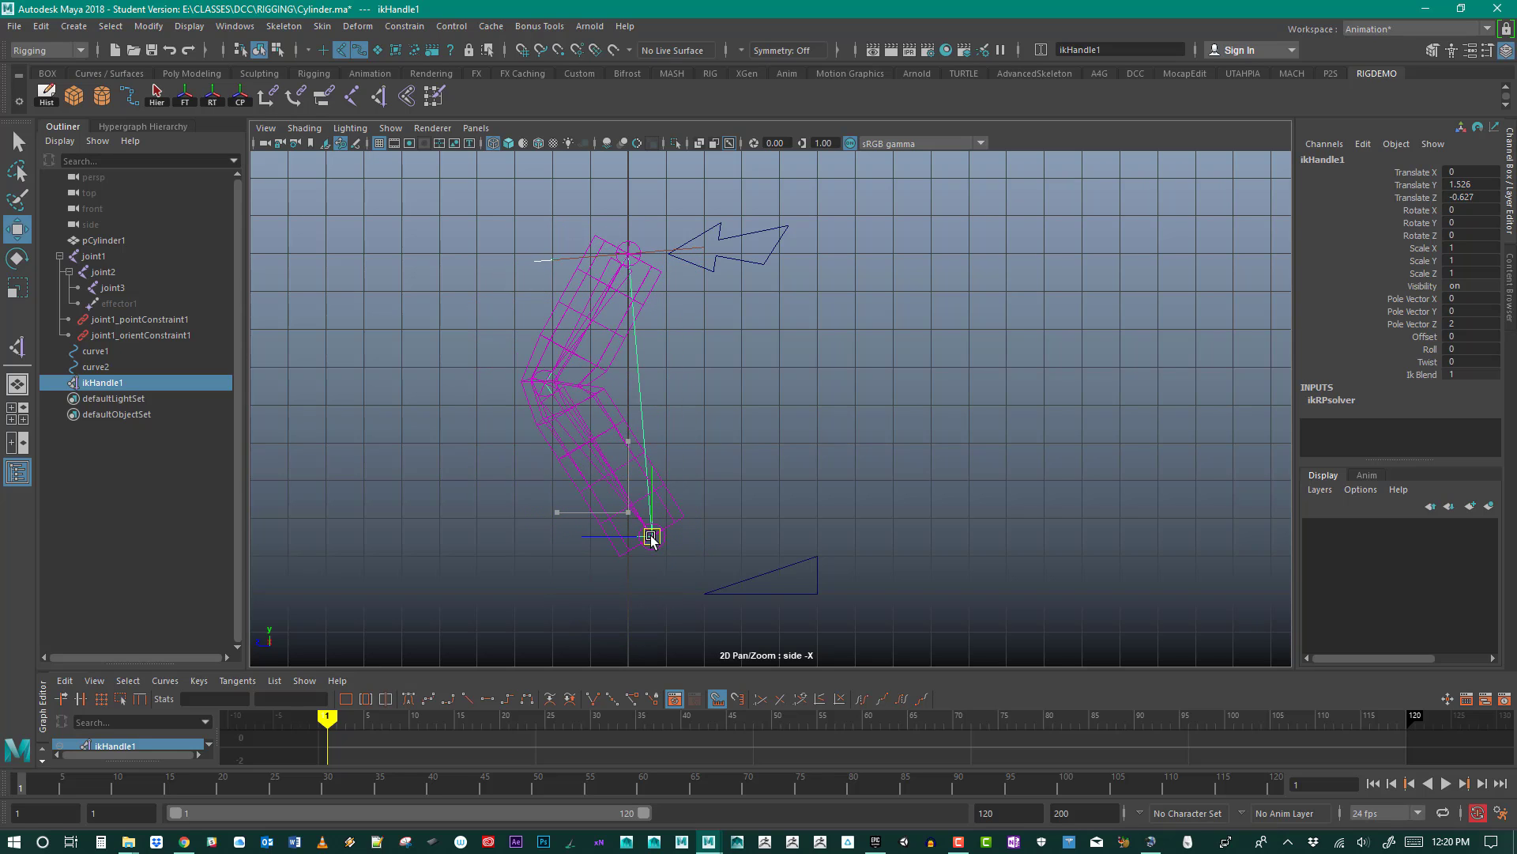
key(ctrl+z)
key(ctrl+z)
click(768, 474)
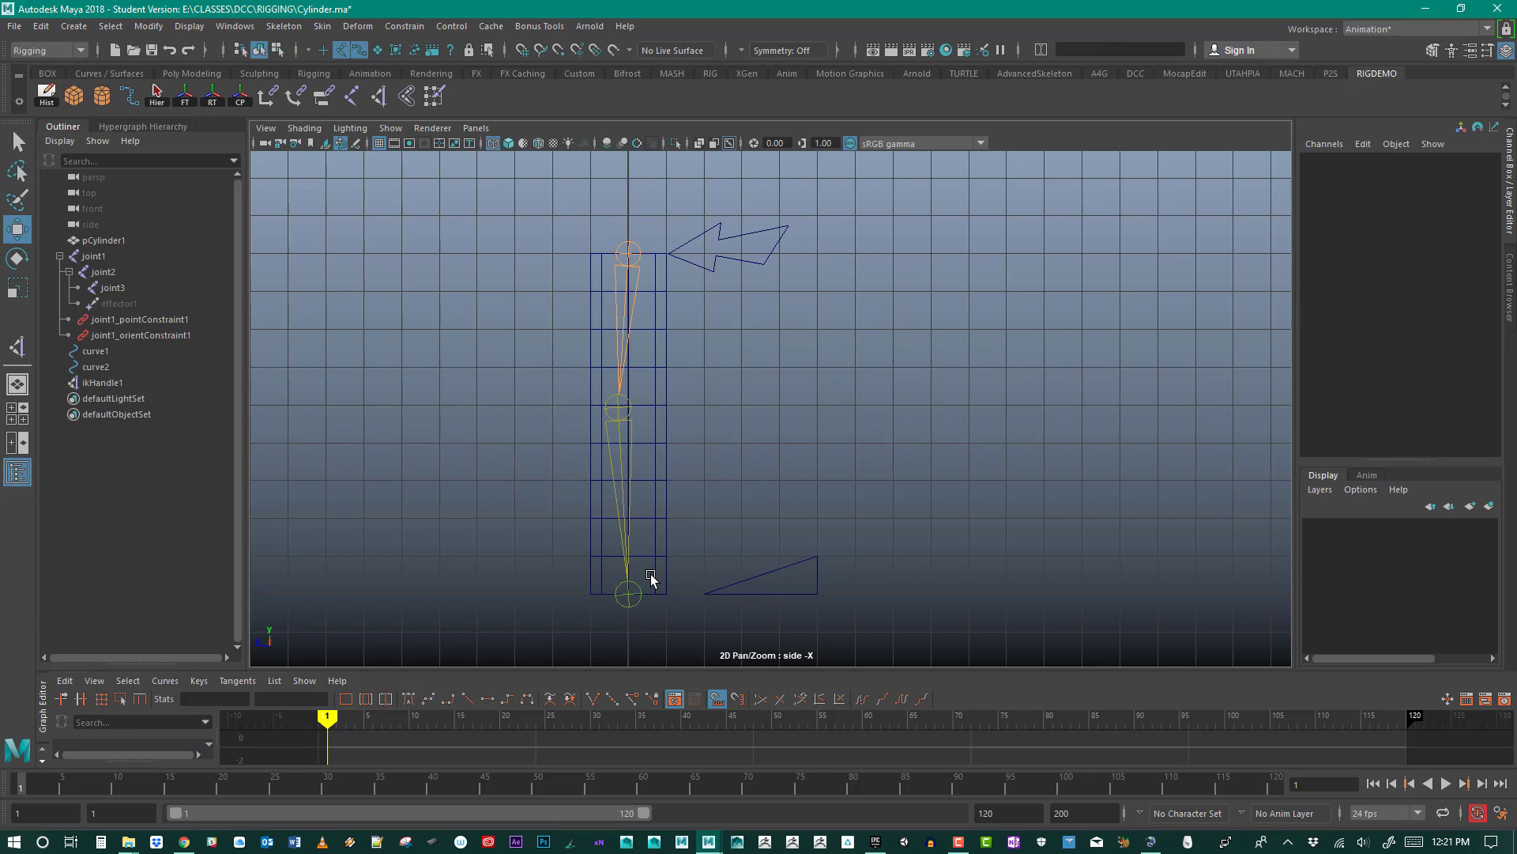
Step: Point-constrain the IK handle to the triangle curve on the Y axis only, with maintain offset on
drag(788, 480, 824, 603)
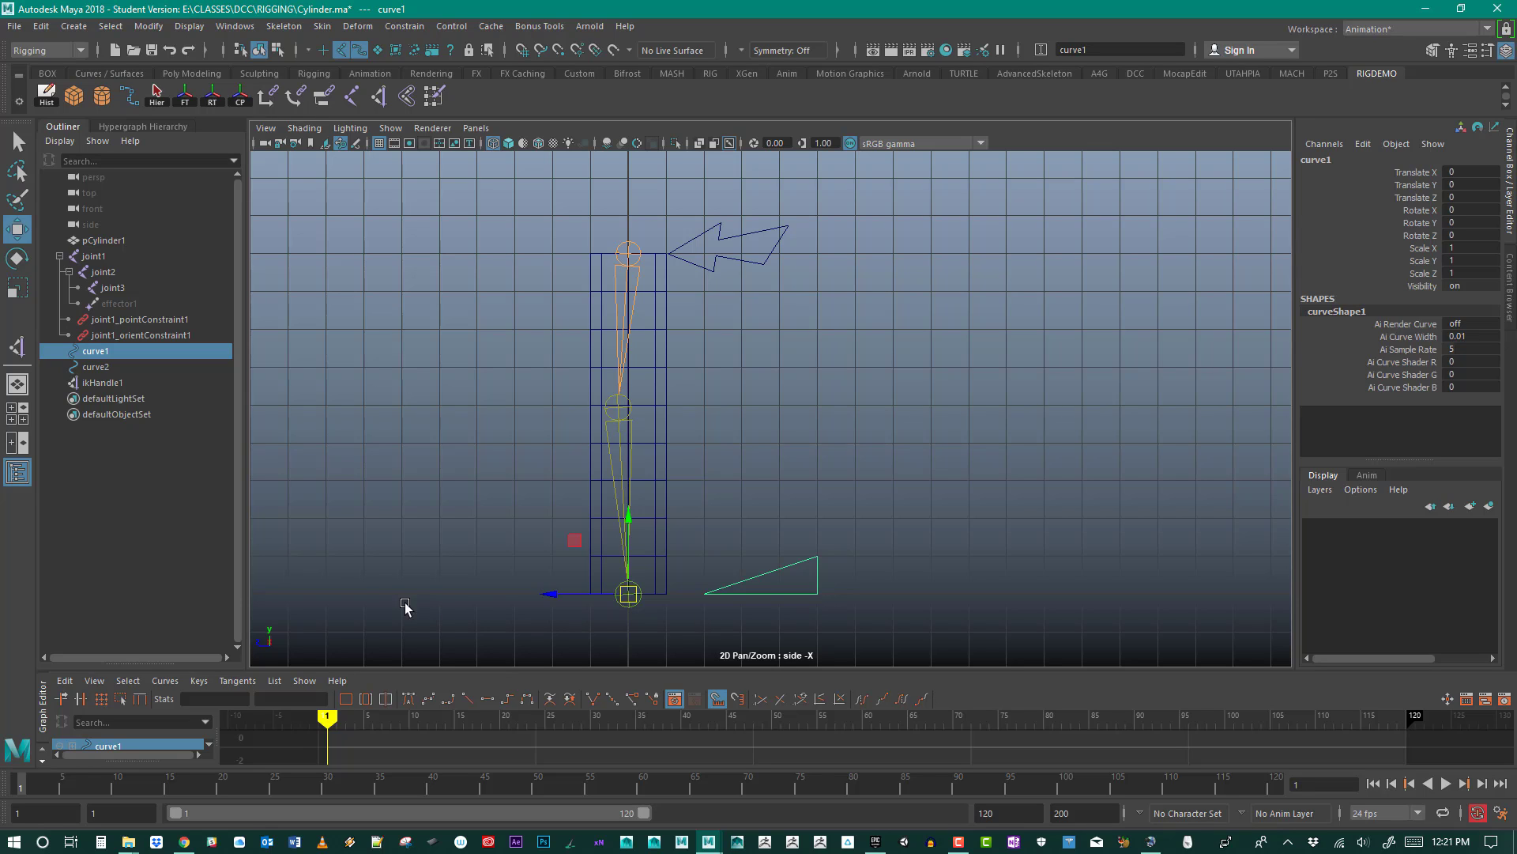
ctrl+click(119, 383)
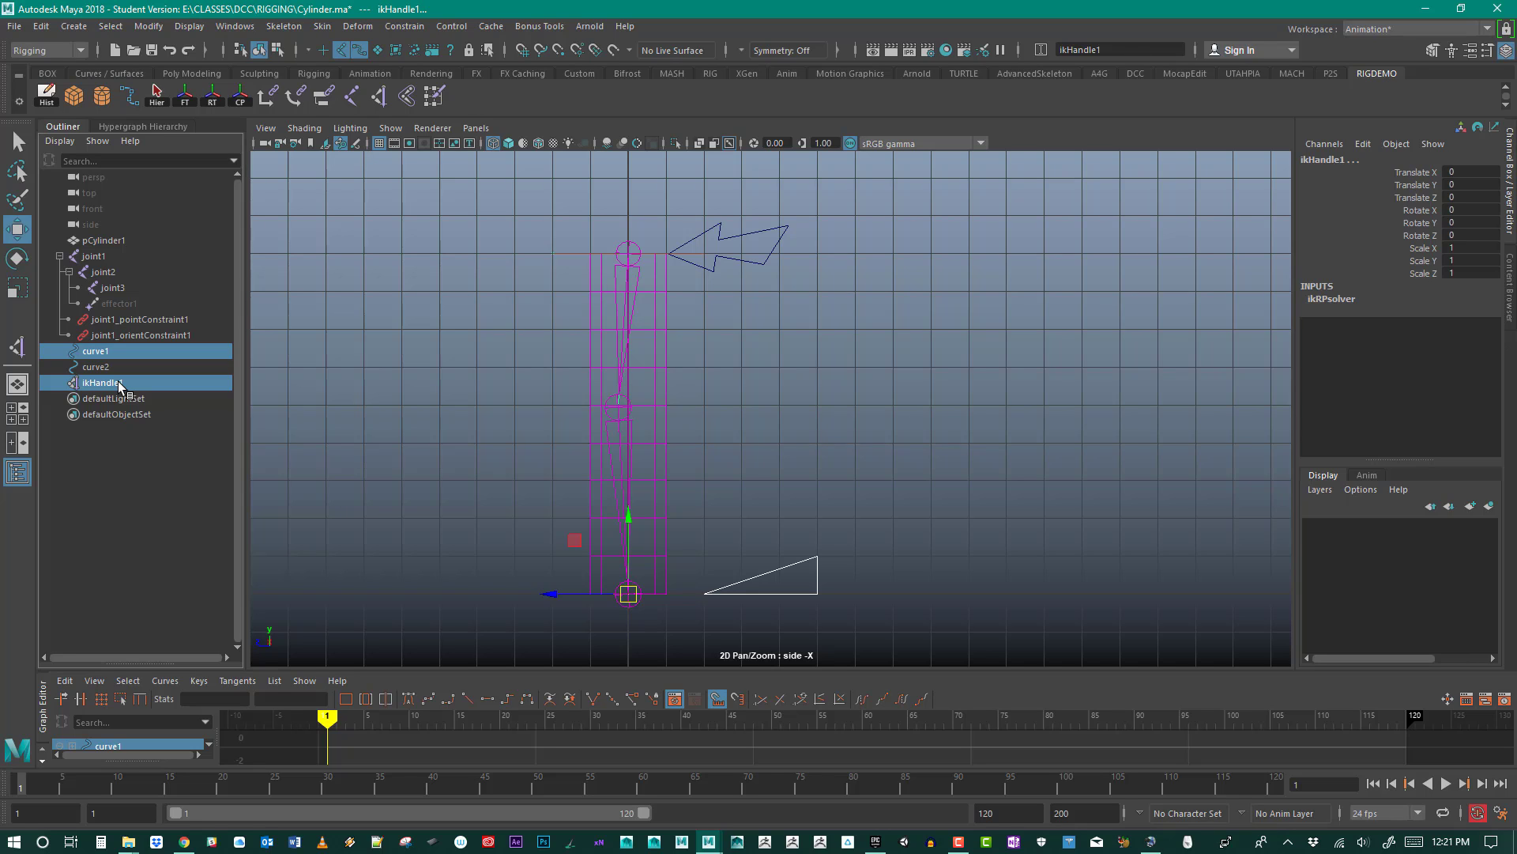
double_click(264, 93)
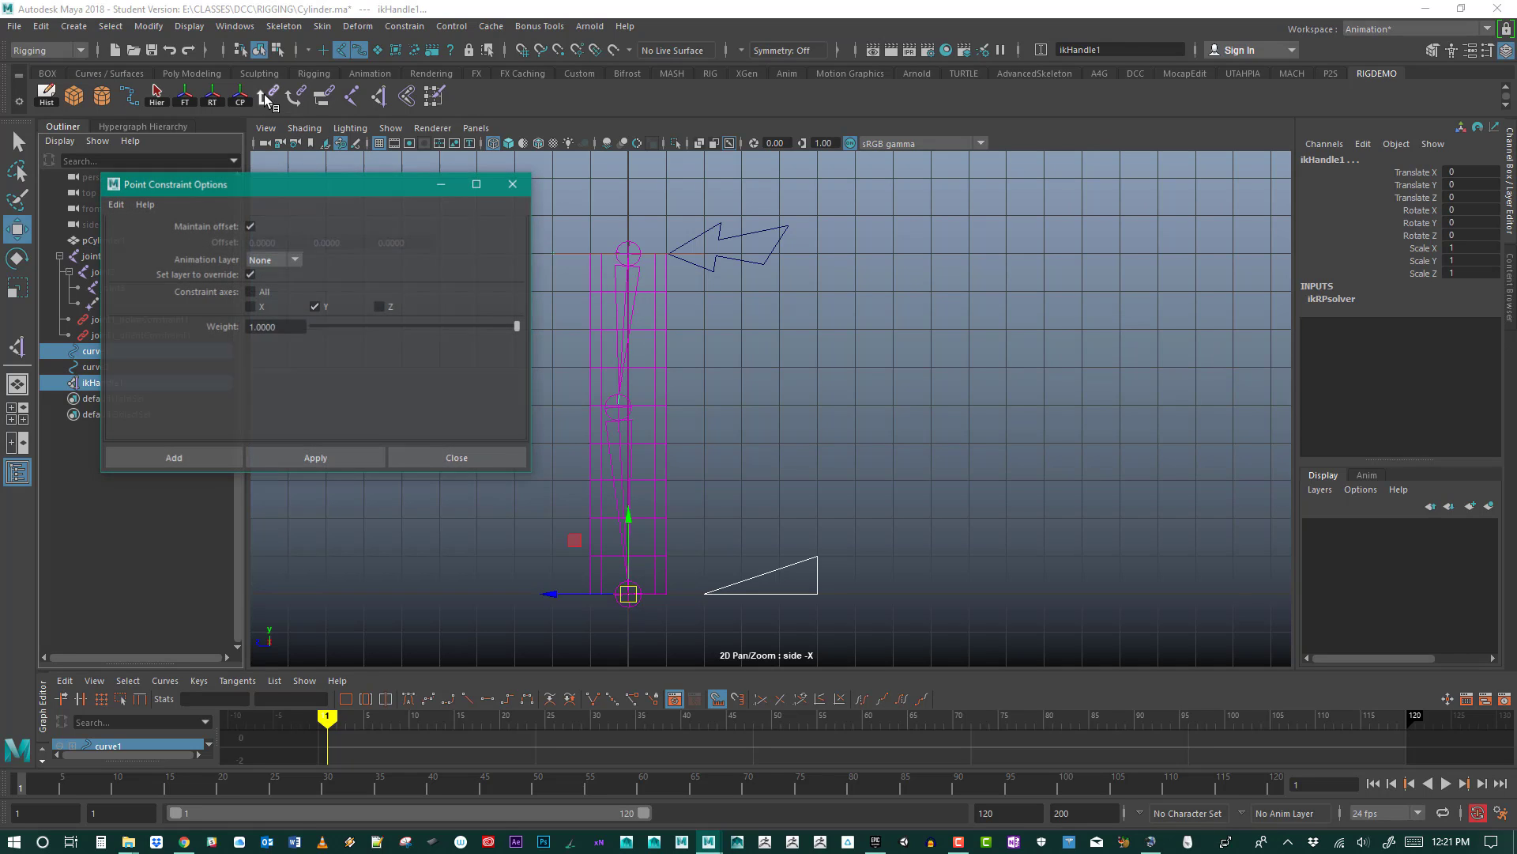
click(330, 456)
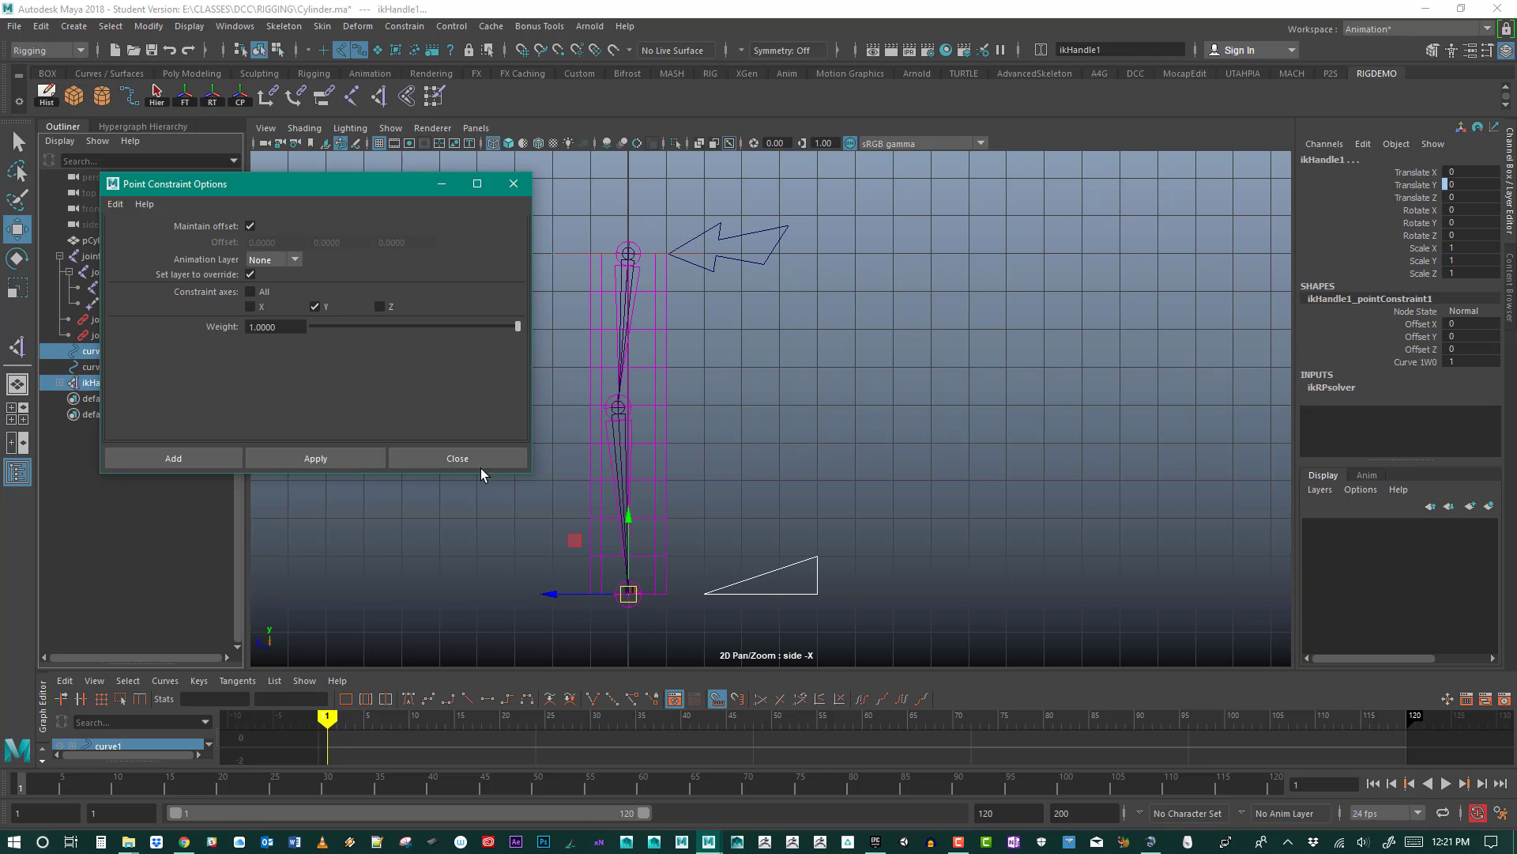
click(495, 461)
click(784, 482)
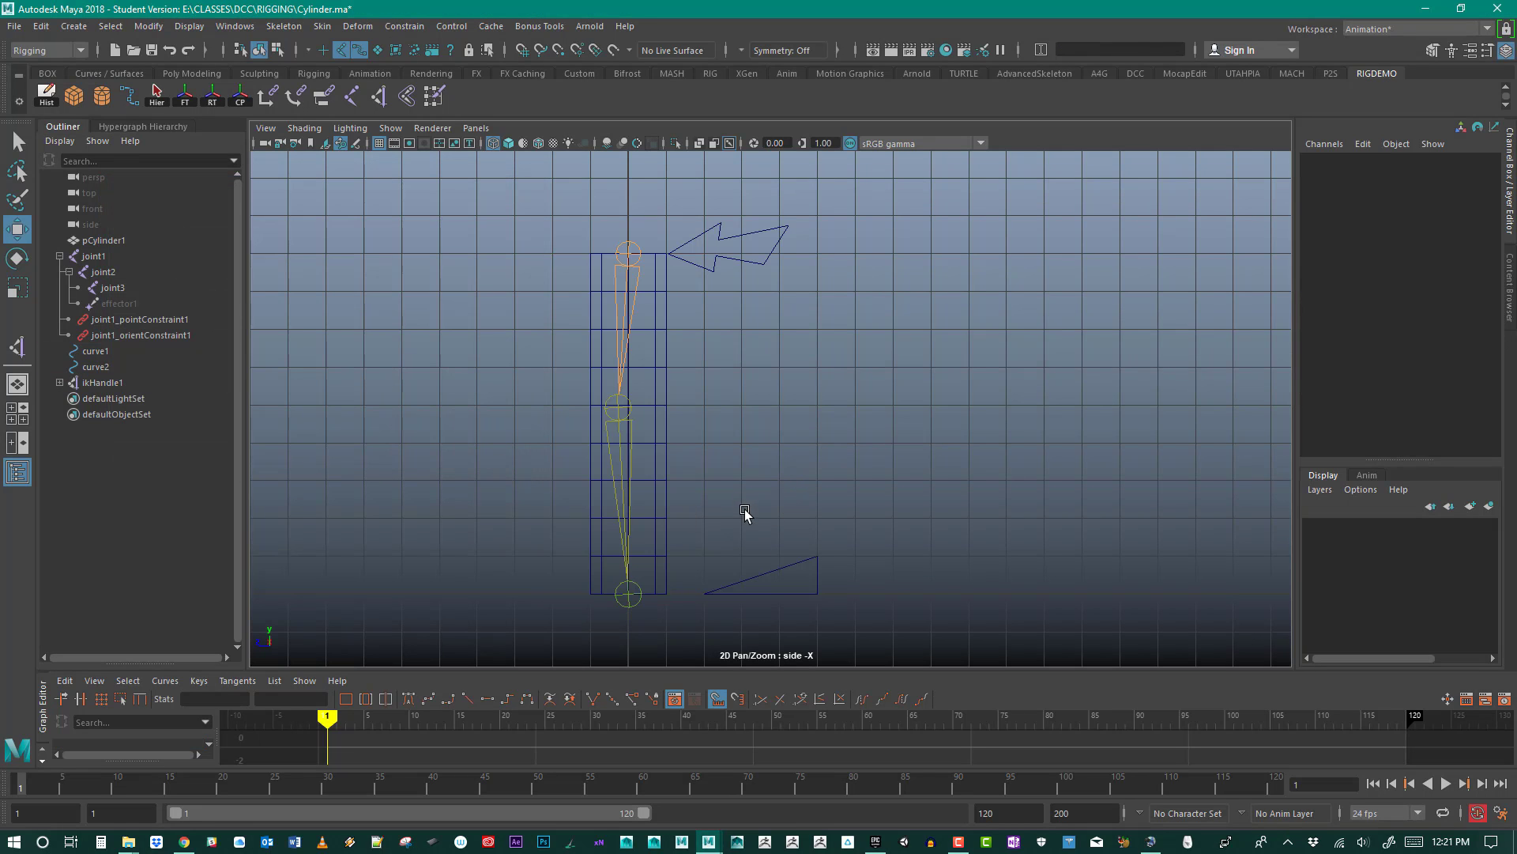
Step: Test the IK constraint by moving the triangle curve to about Y 0.75, Z -2.88
drag(739, 523, 819, 626)
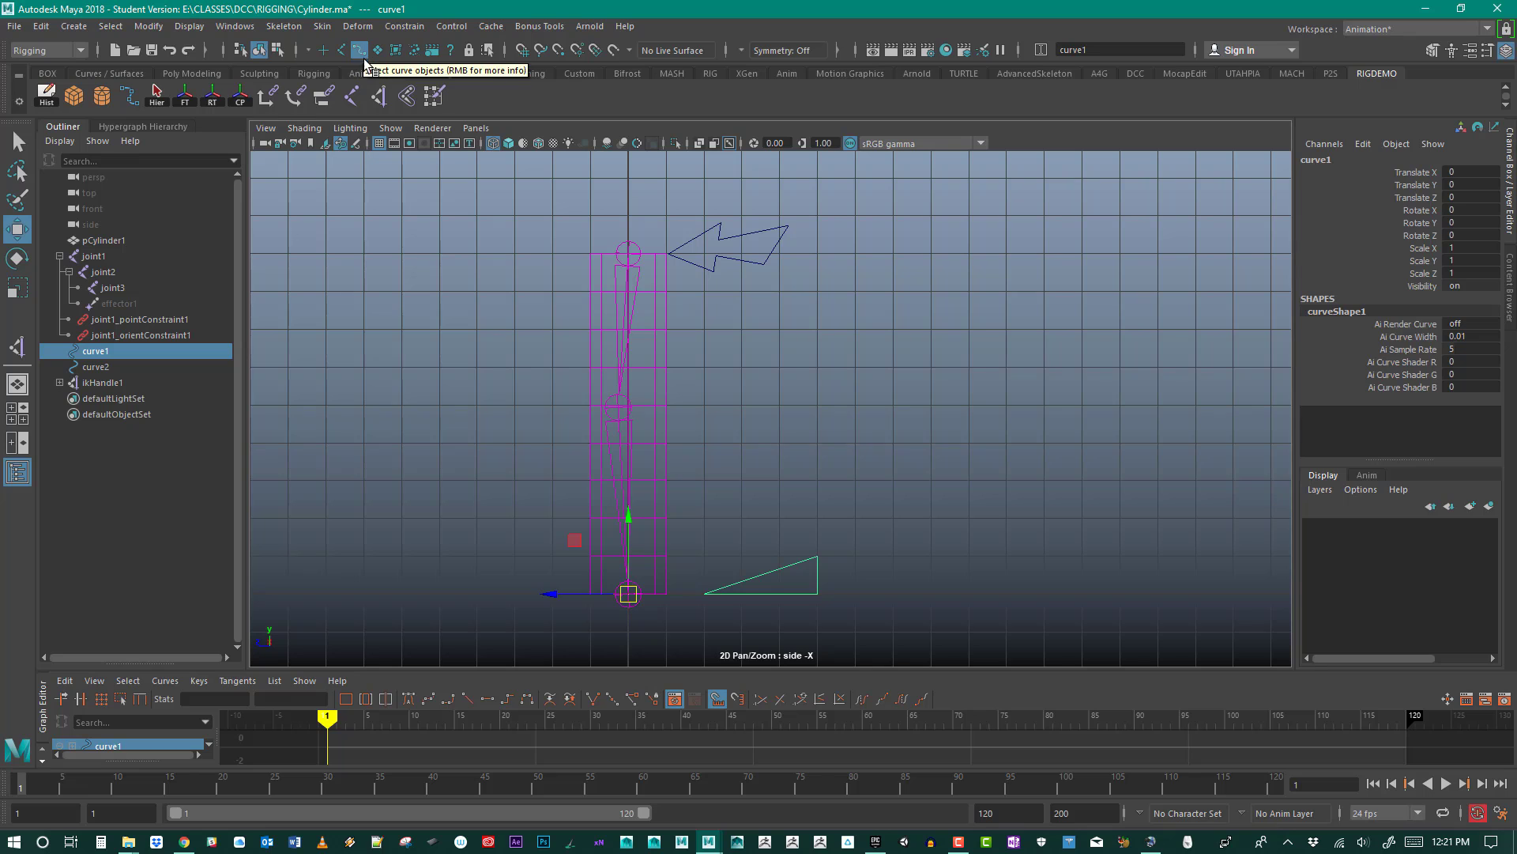
drag(629, 594, 798, 626)
key(ctrl+z)
click(746, 437)
key(r)
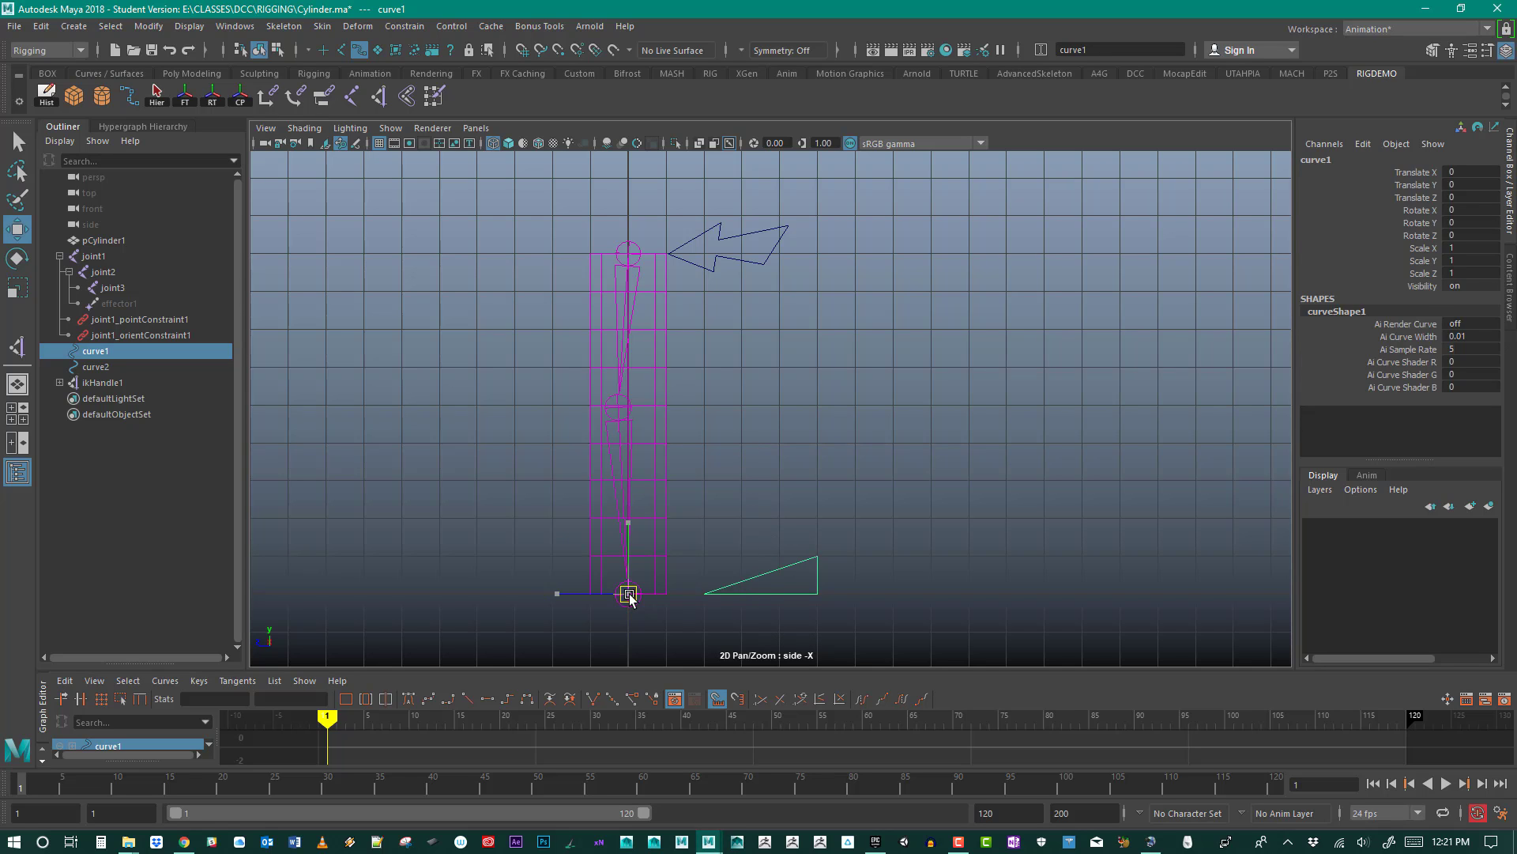
drag(629, 594, 738, 566)
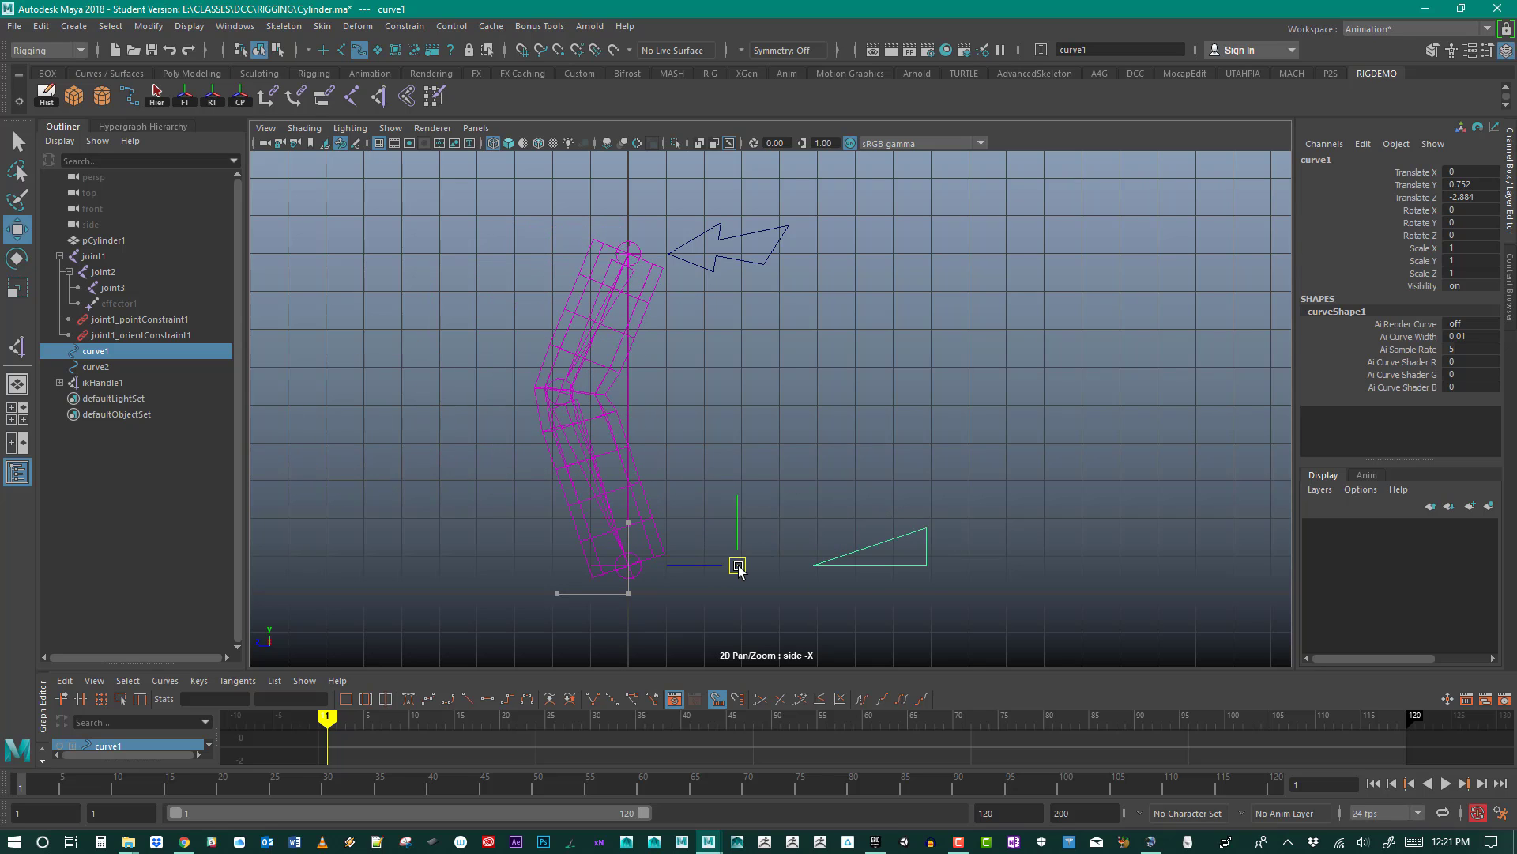
Step: Undo the triangle curve's test move, try moving it once more, then undo that move and deselect it
key(ctrl+z)
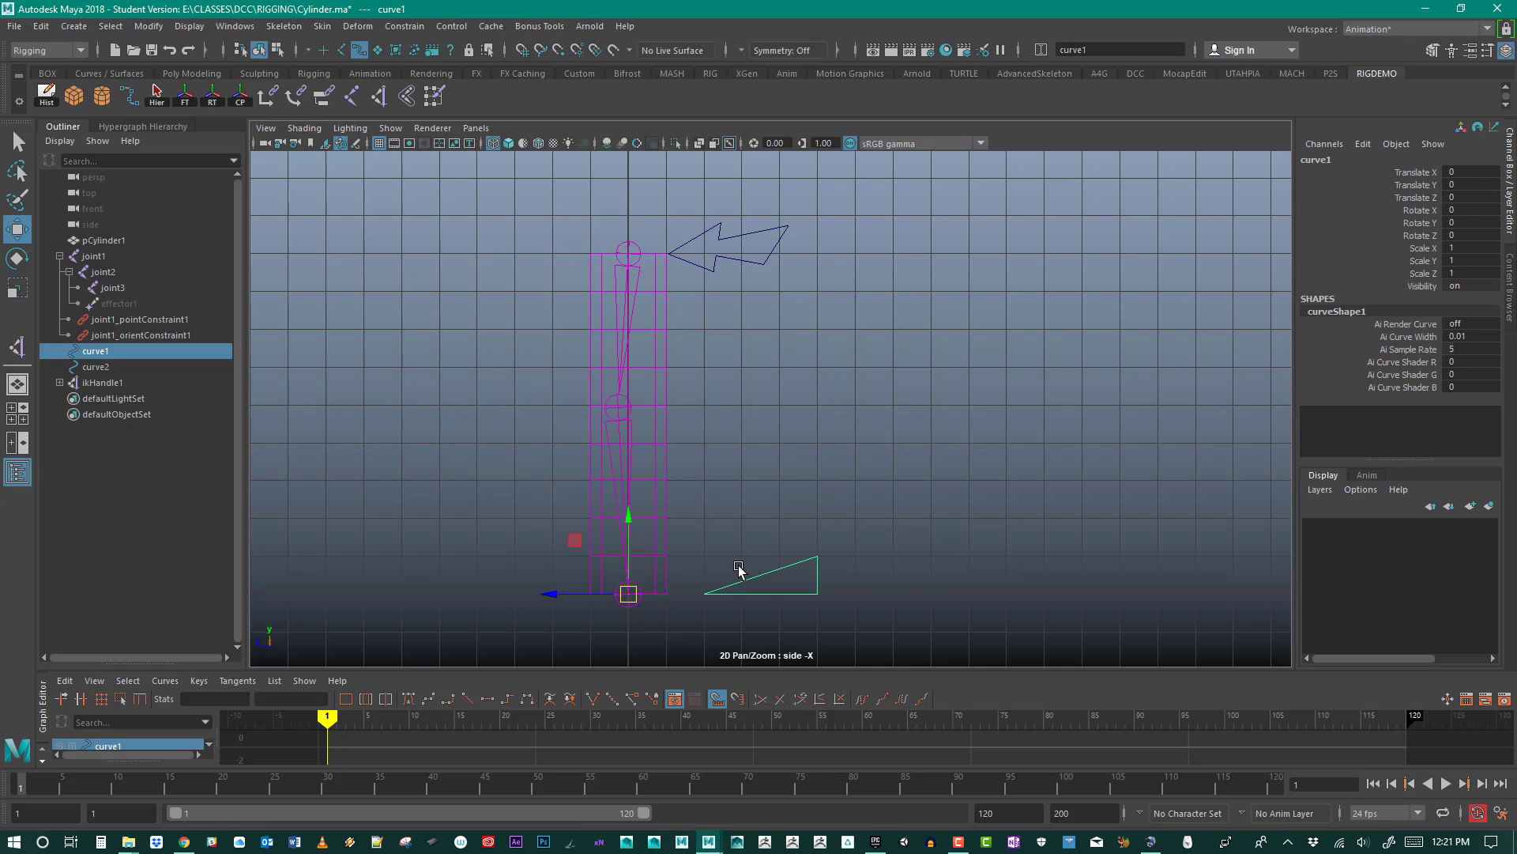
click(731, 403)
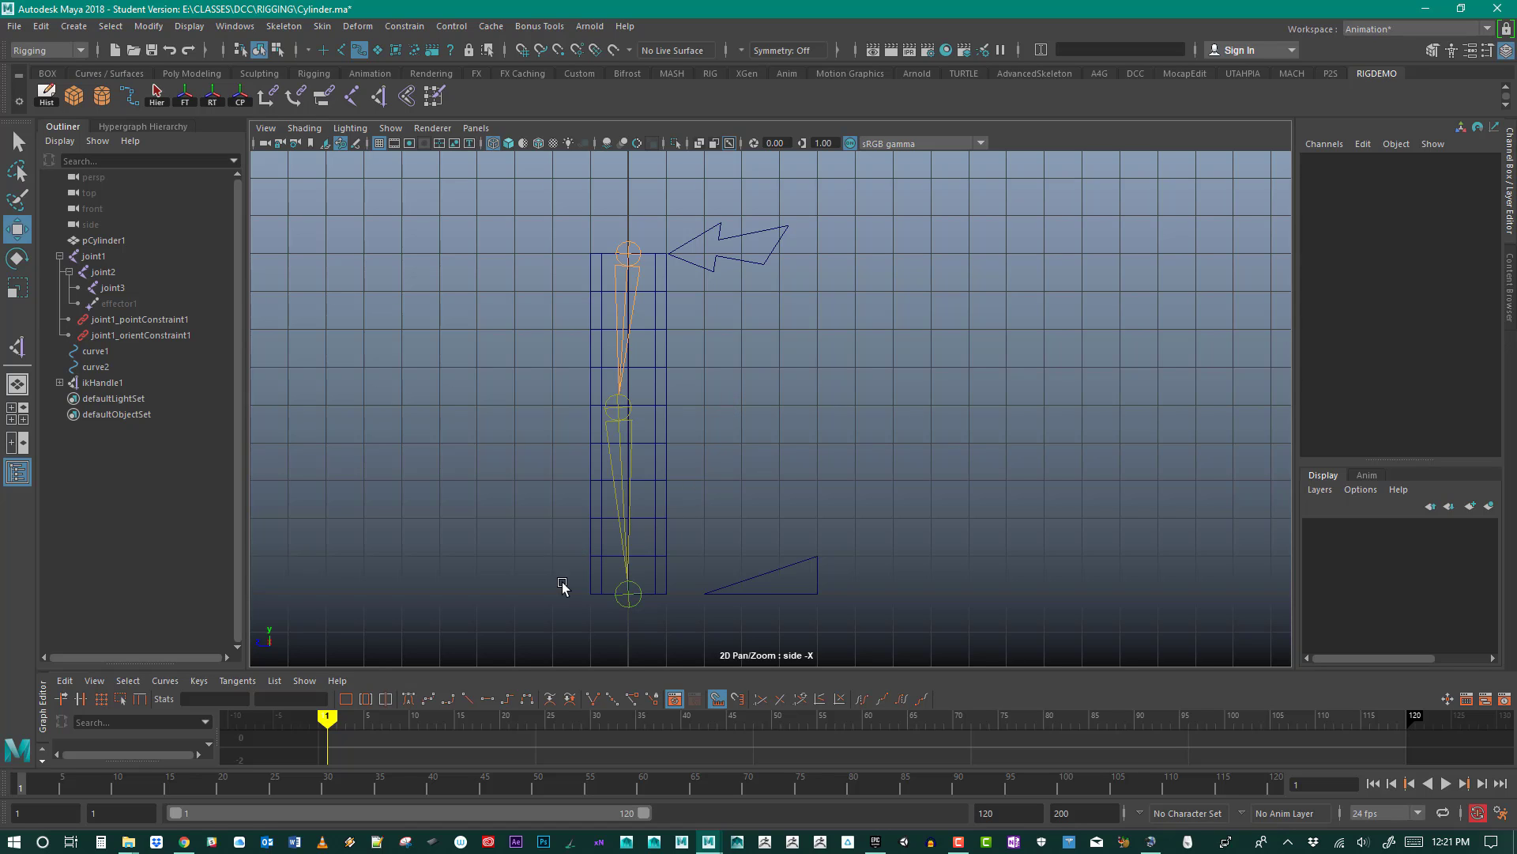
click(729, 594)
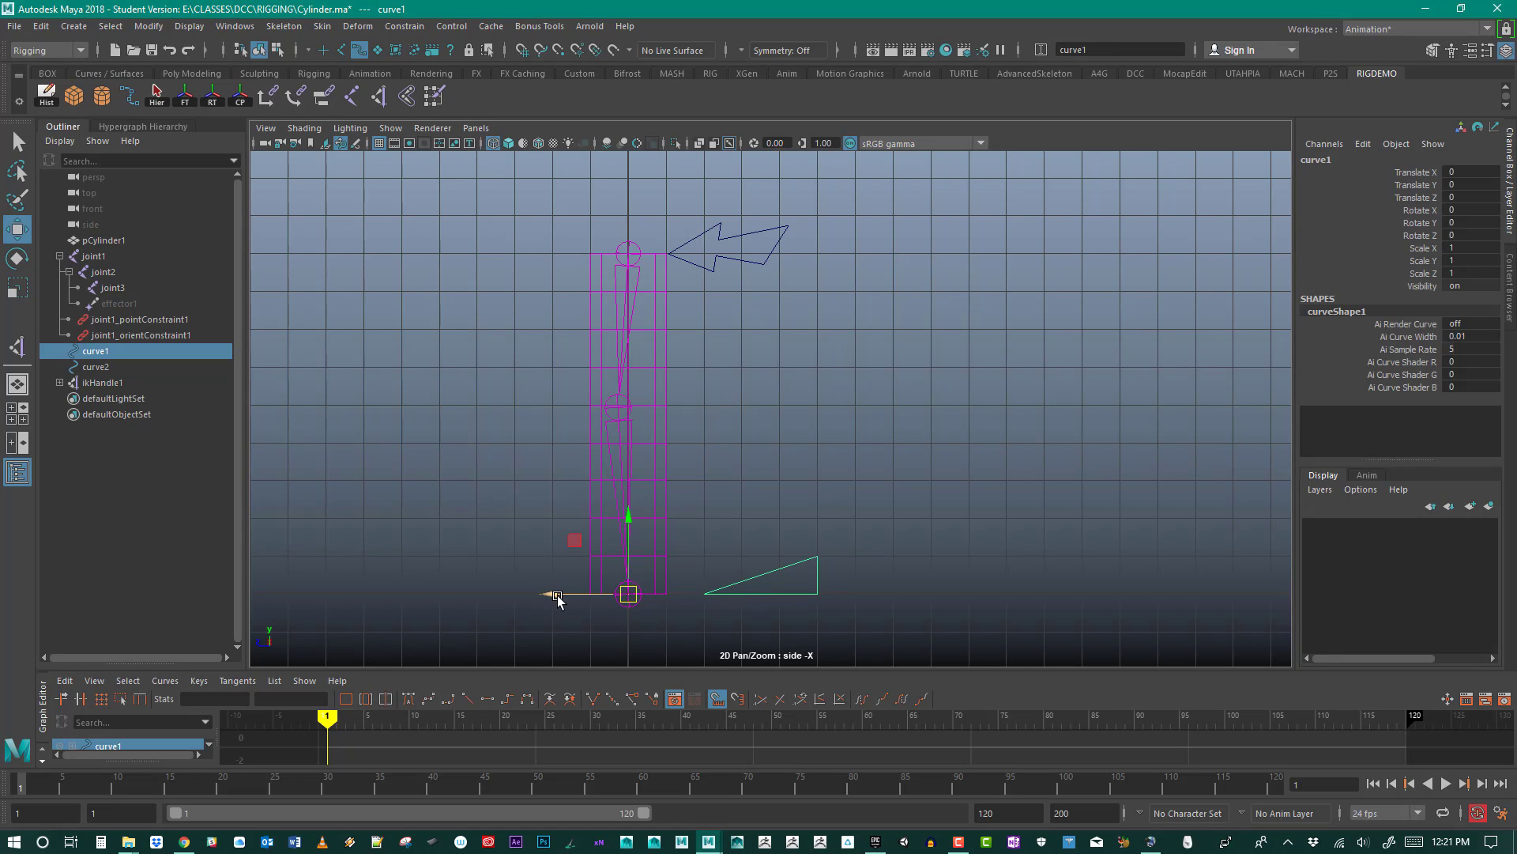
drag(553, 594, 669, 572)
key(ctrl+z)
click(337, 252)
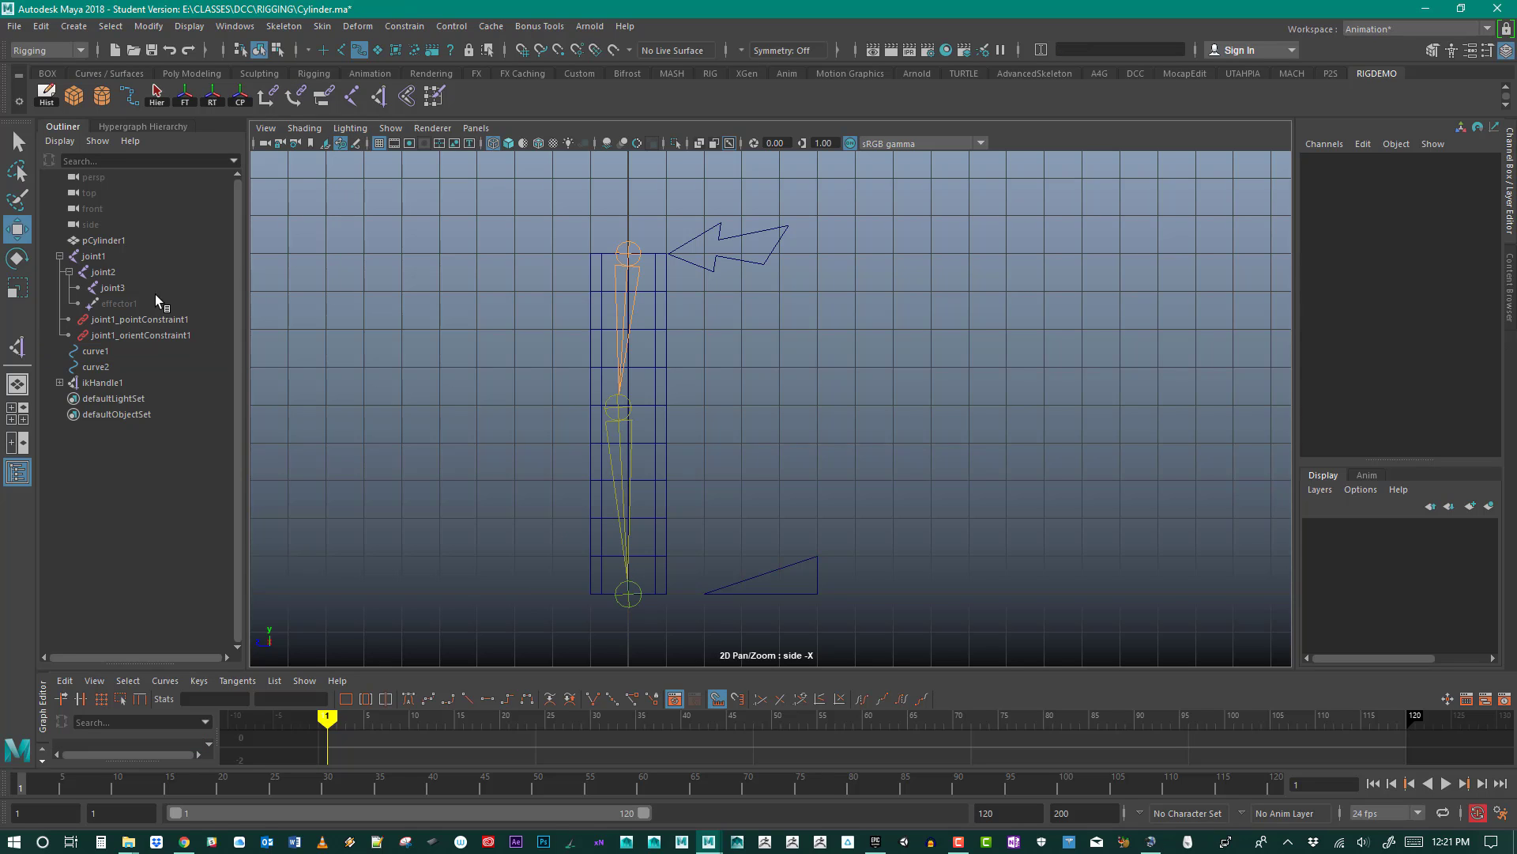
Step: Delete the IK handle's point constraint to the triangle curve
click(60, 382)
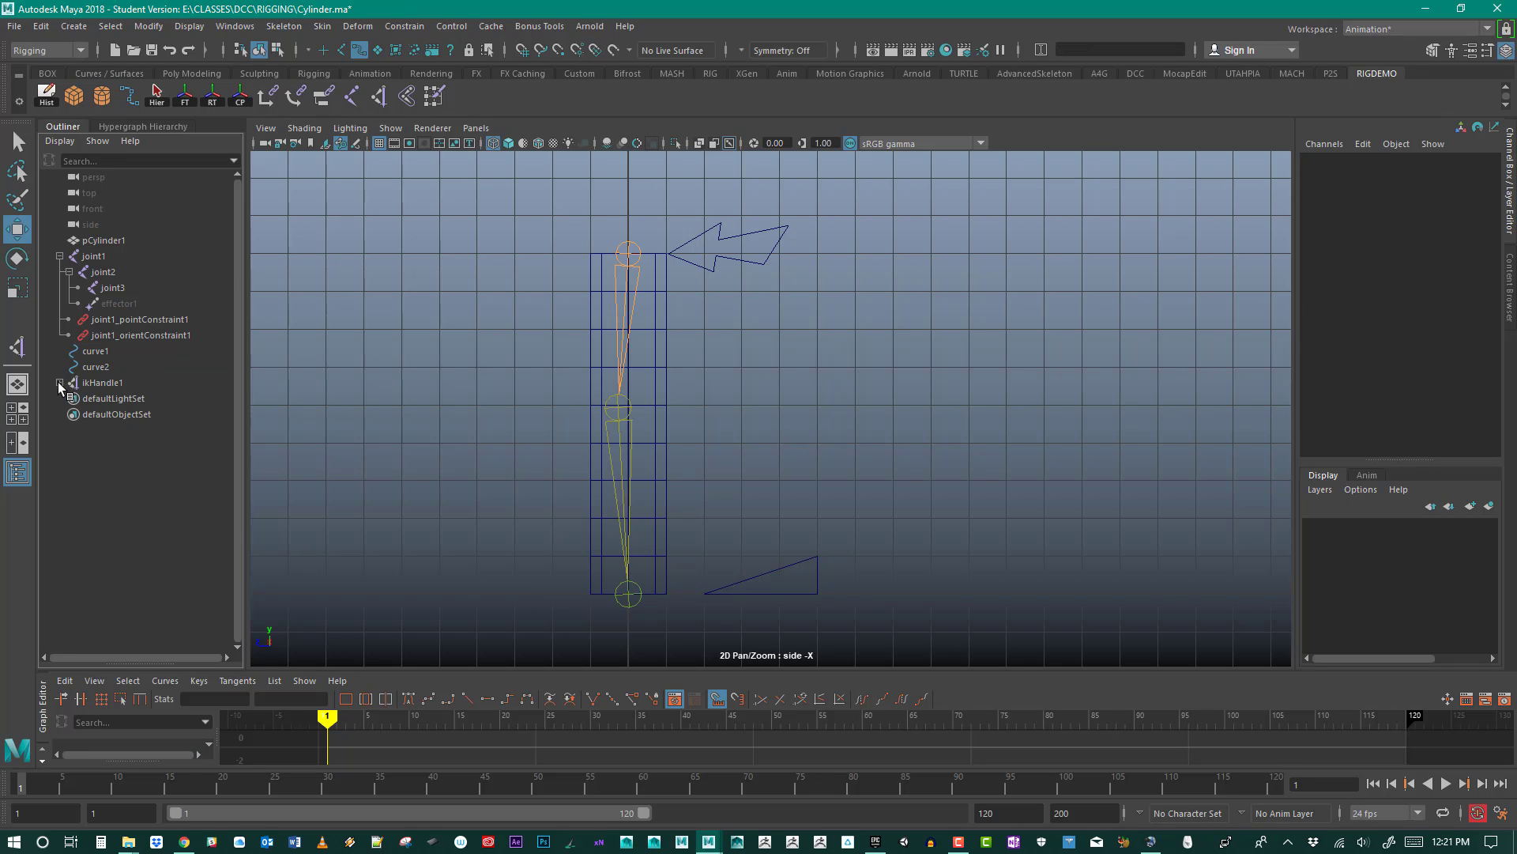
click(139, 398)
key(Delete)
Step: Point-constrain the IK handle to the triangle curve using reset settings, with maintain offset on and all axes constrained
click(733, 585)
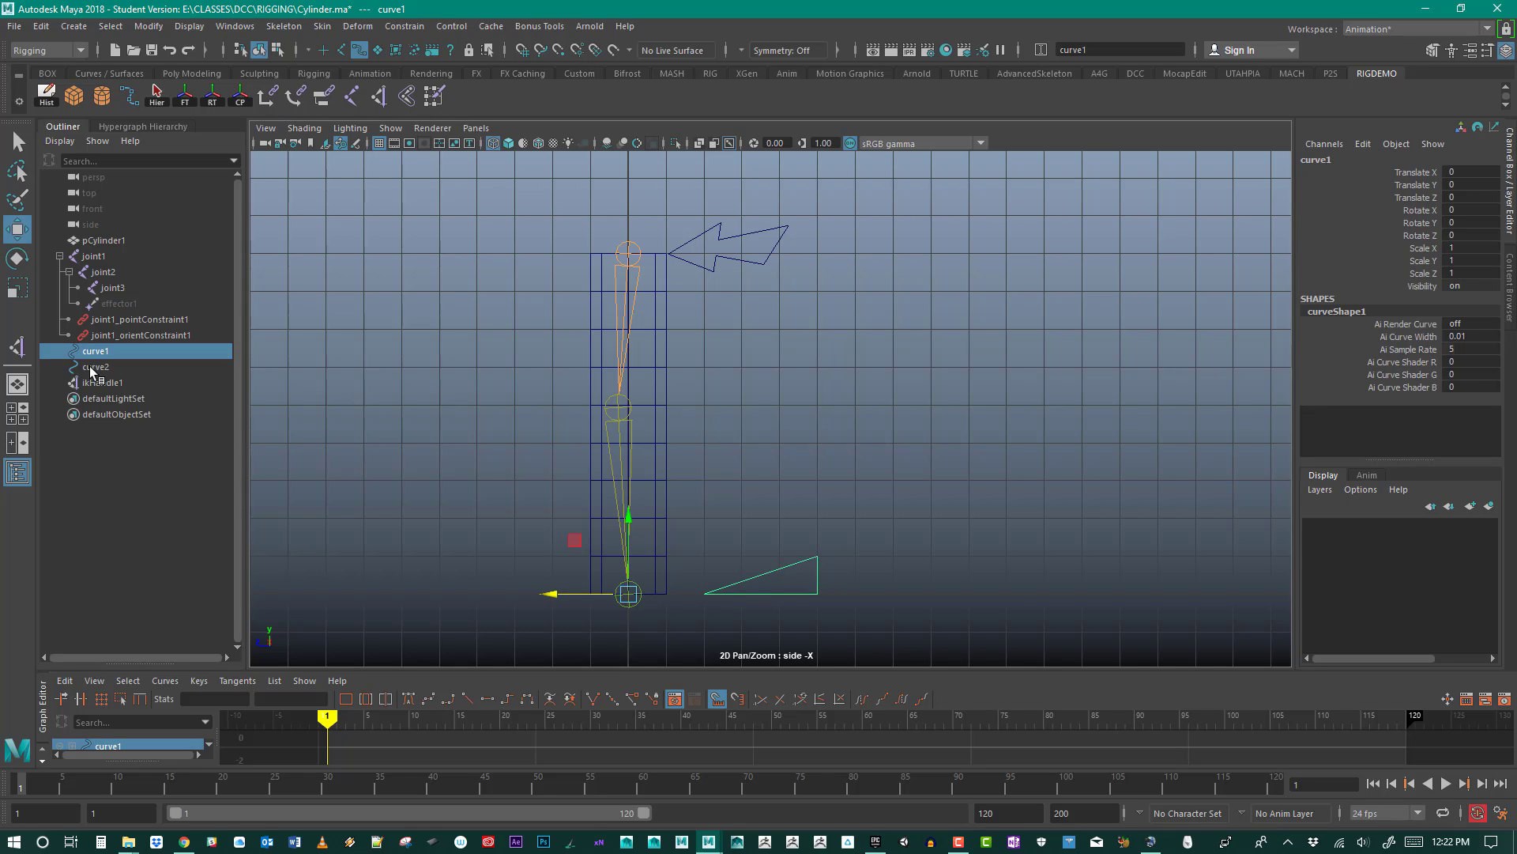
ctrl+click(106, 383)
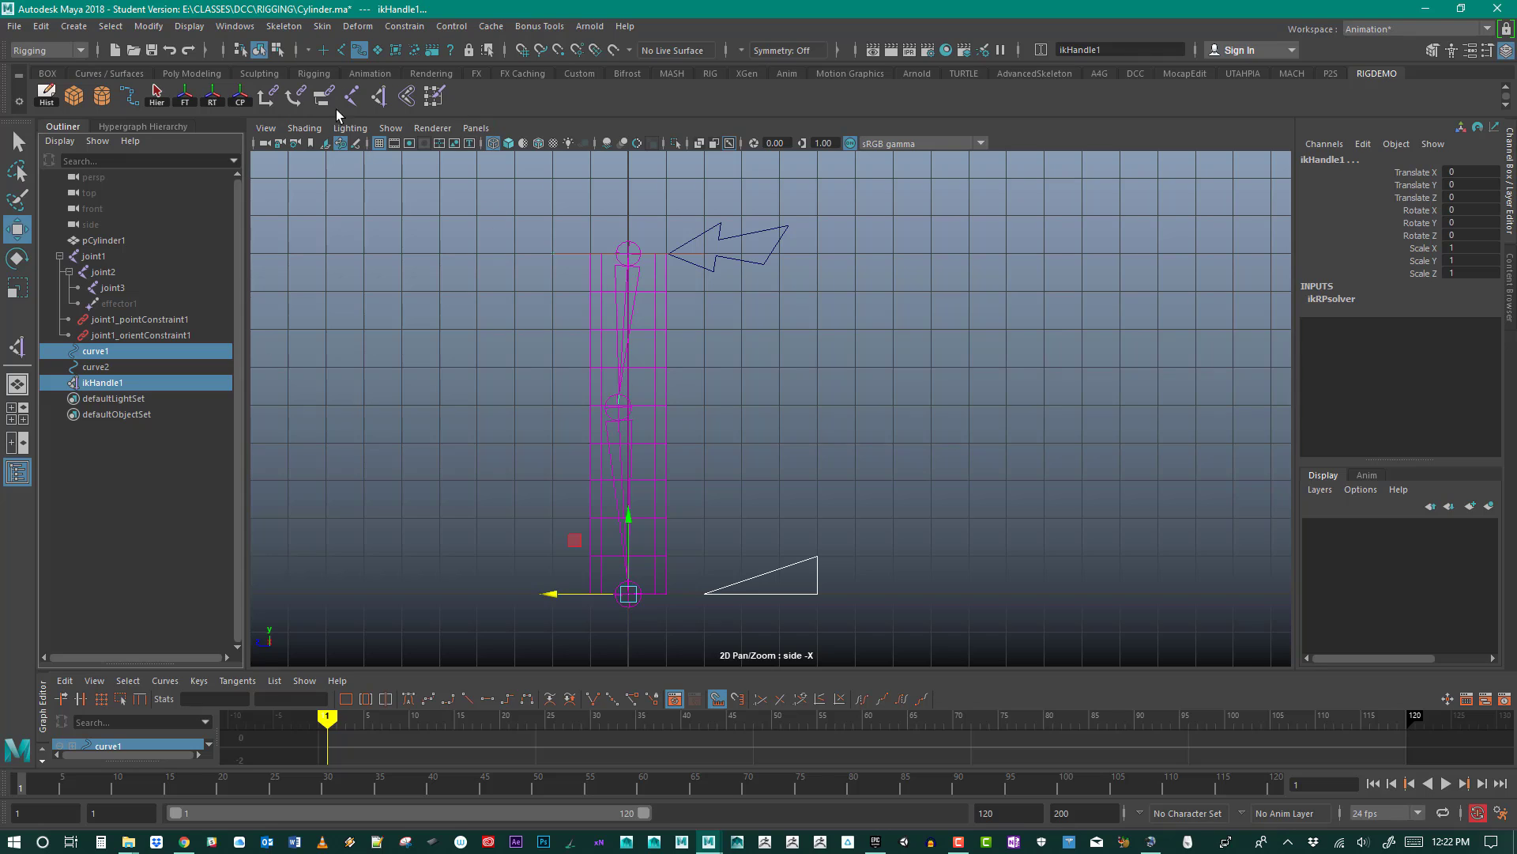
double_click(269, 98)
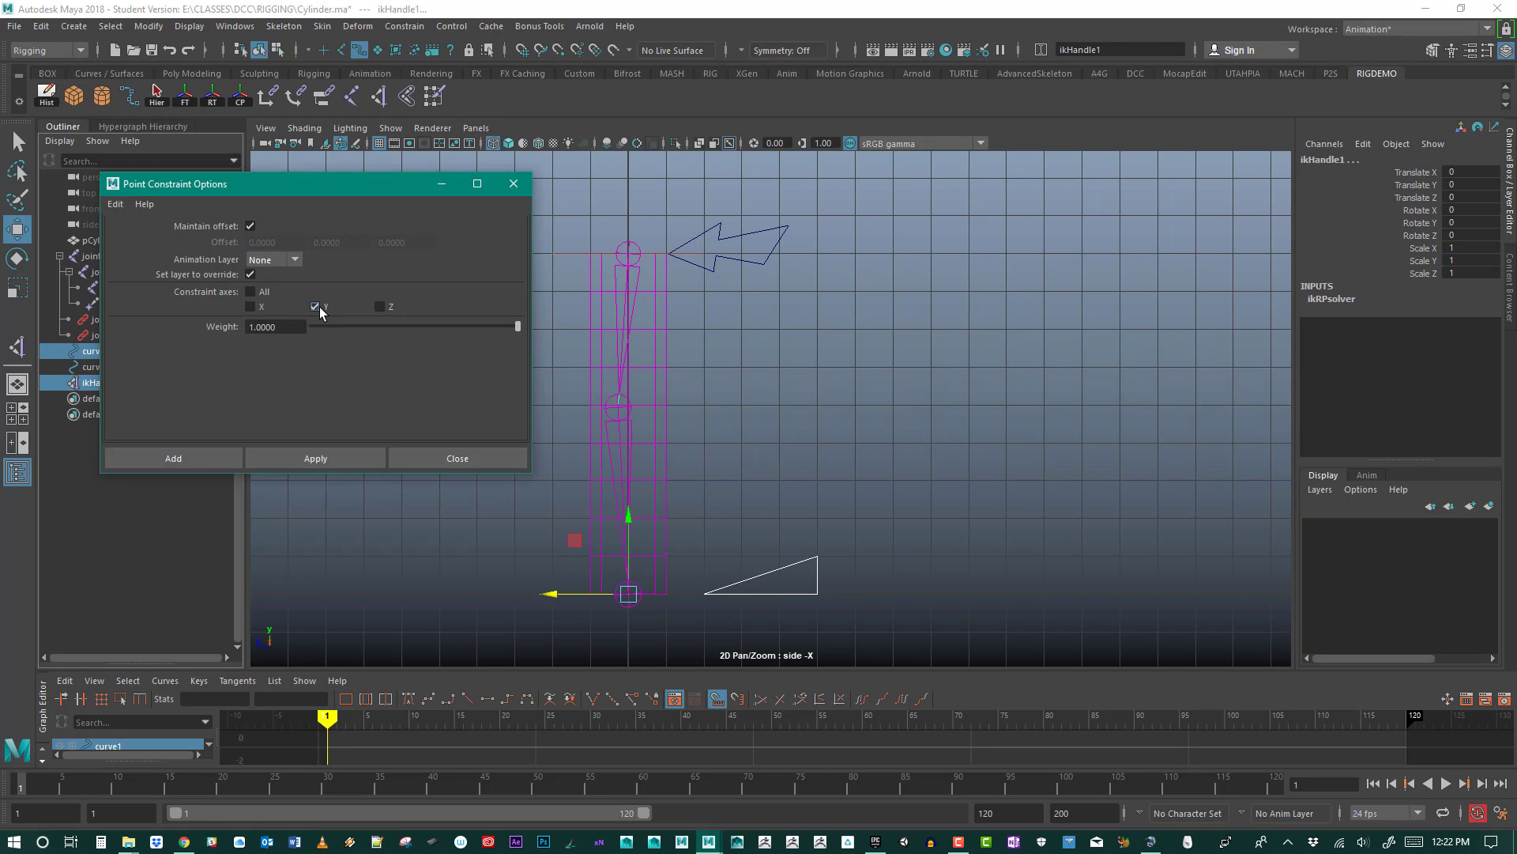
click(117, 204)
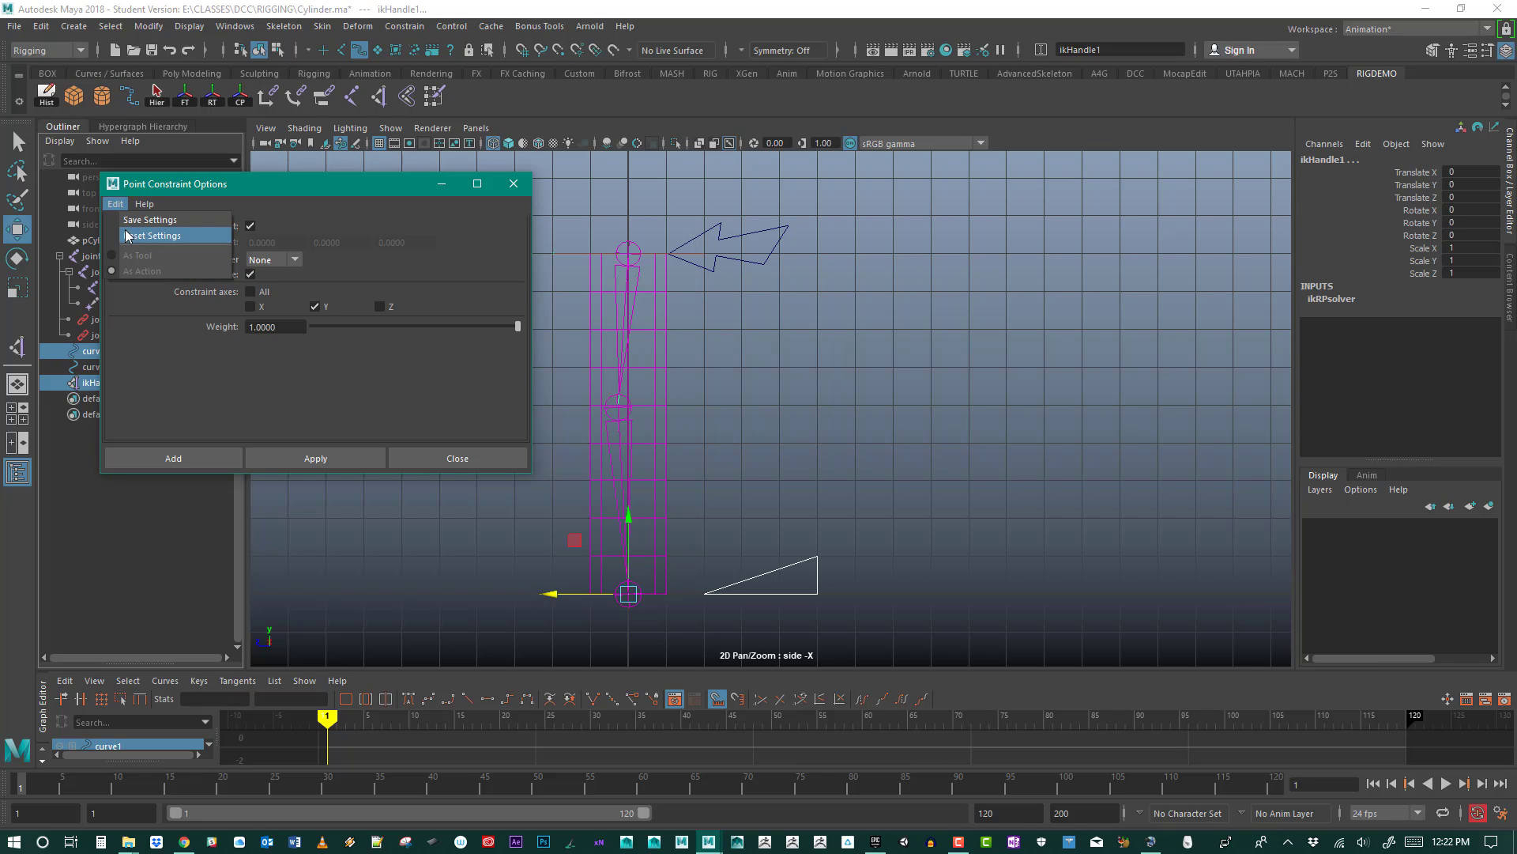
click(127, 235)
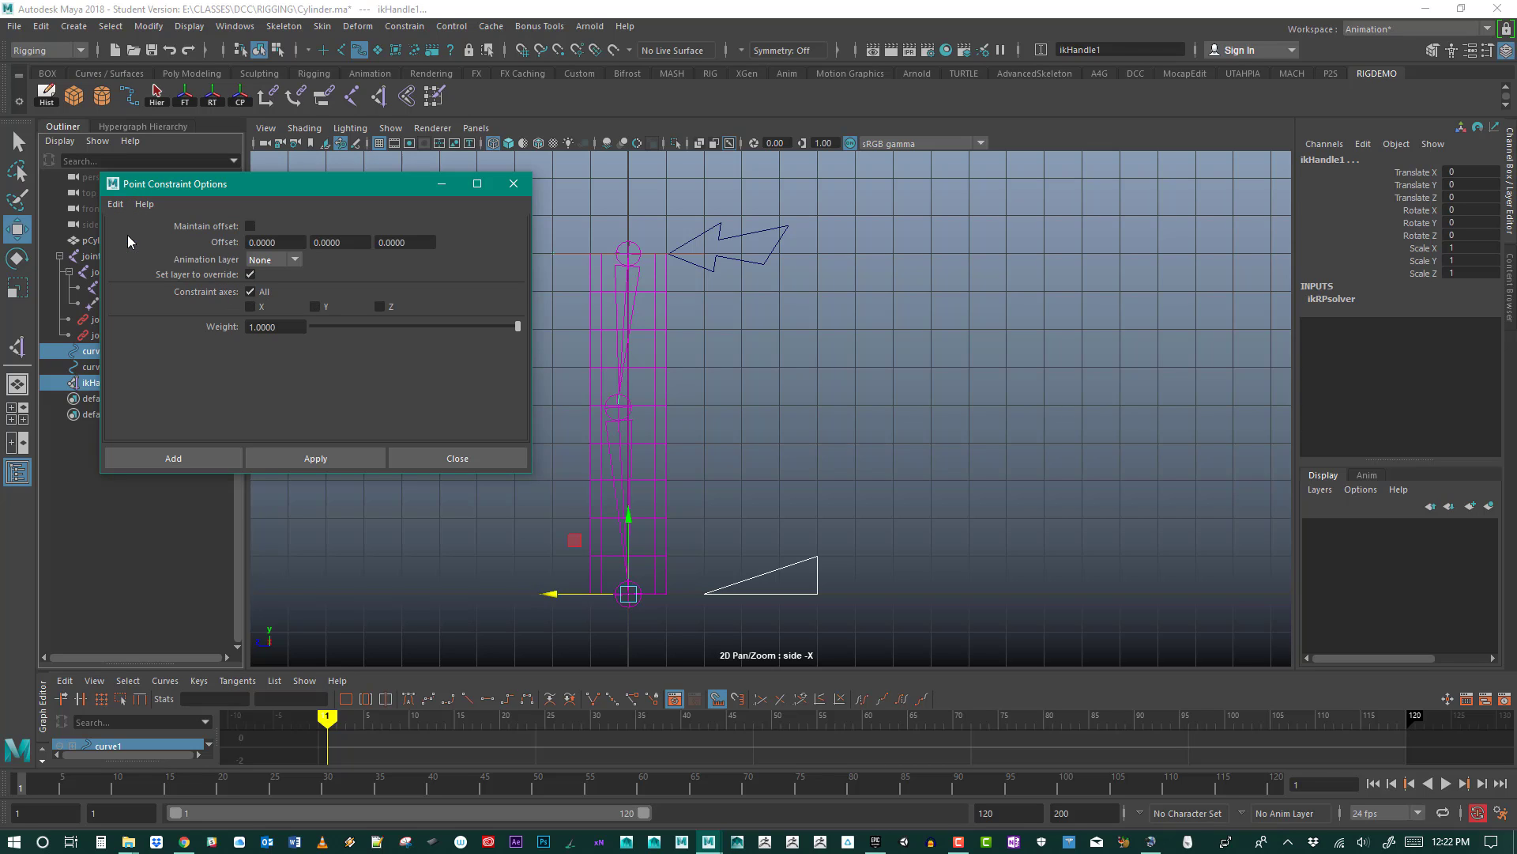
click(251, 226)
click(316, 458)
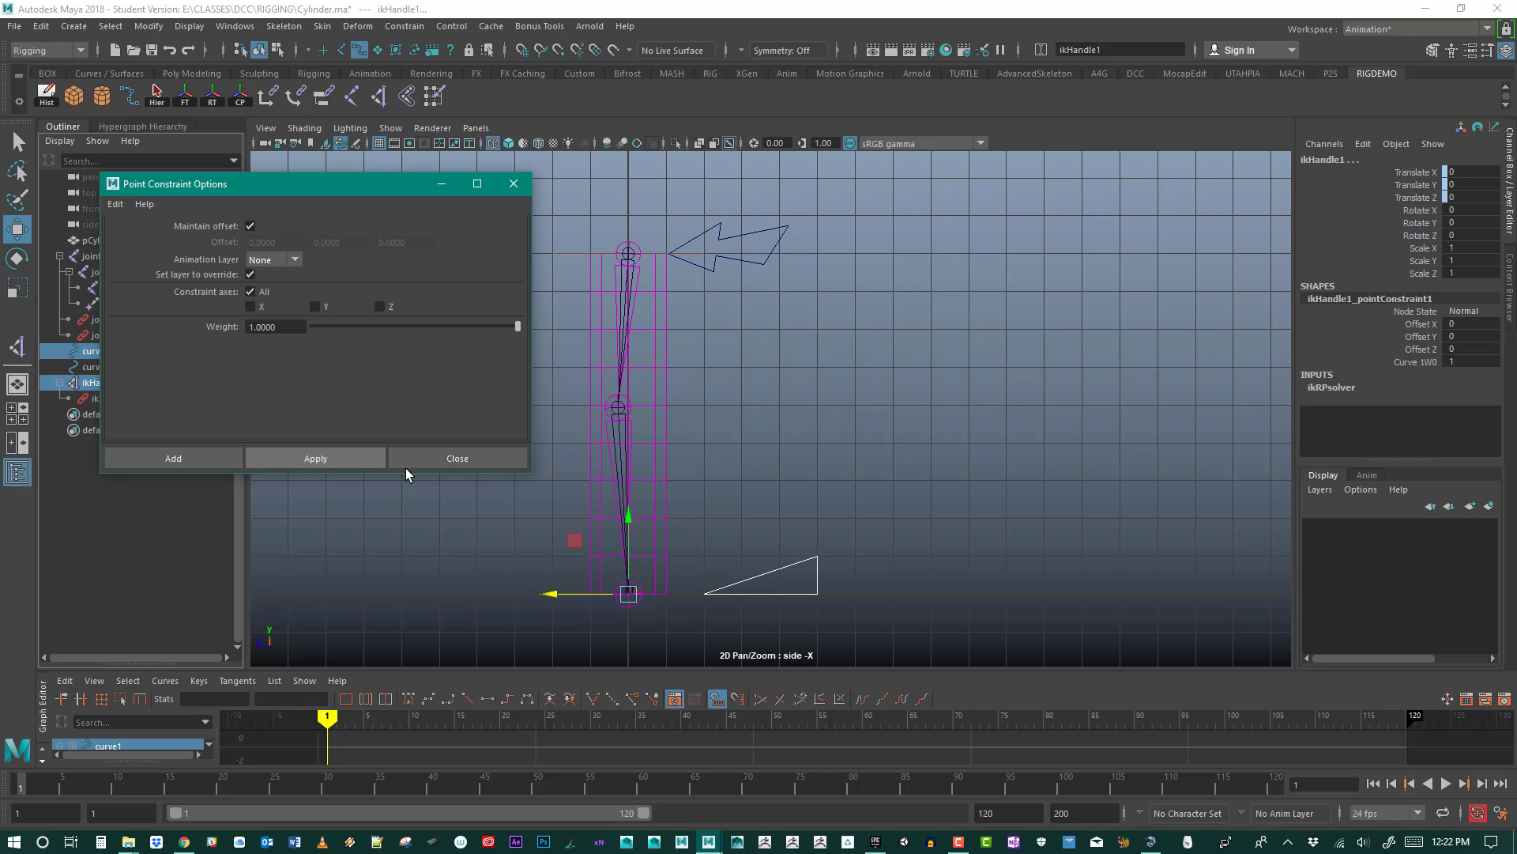
click(458, 460)
Step: Test the new point constraint by moving the triangle curve to about Y 2.36, Z 1.13, then undo the move and deselect it
click(786, 536)
click(790, 568)
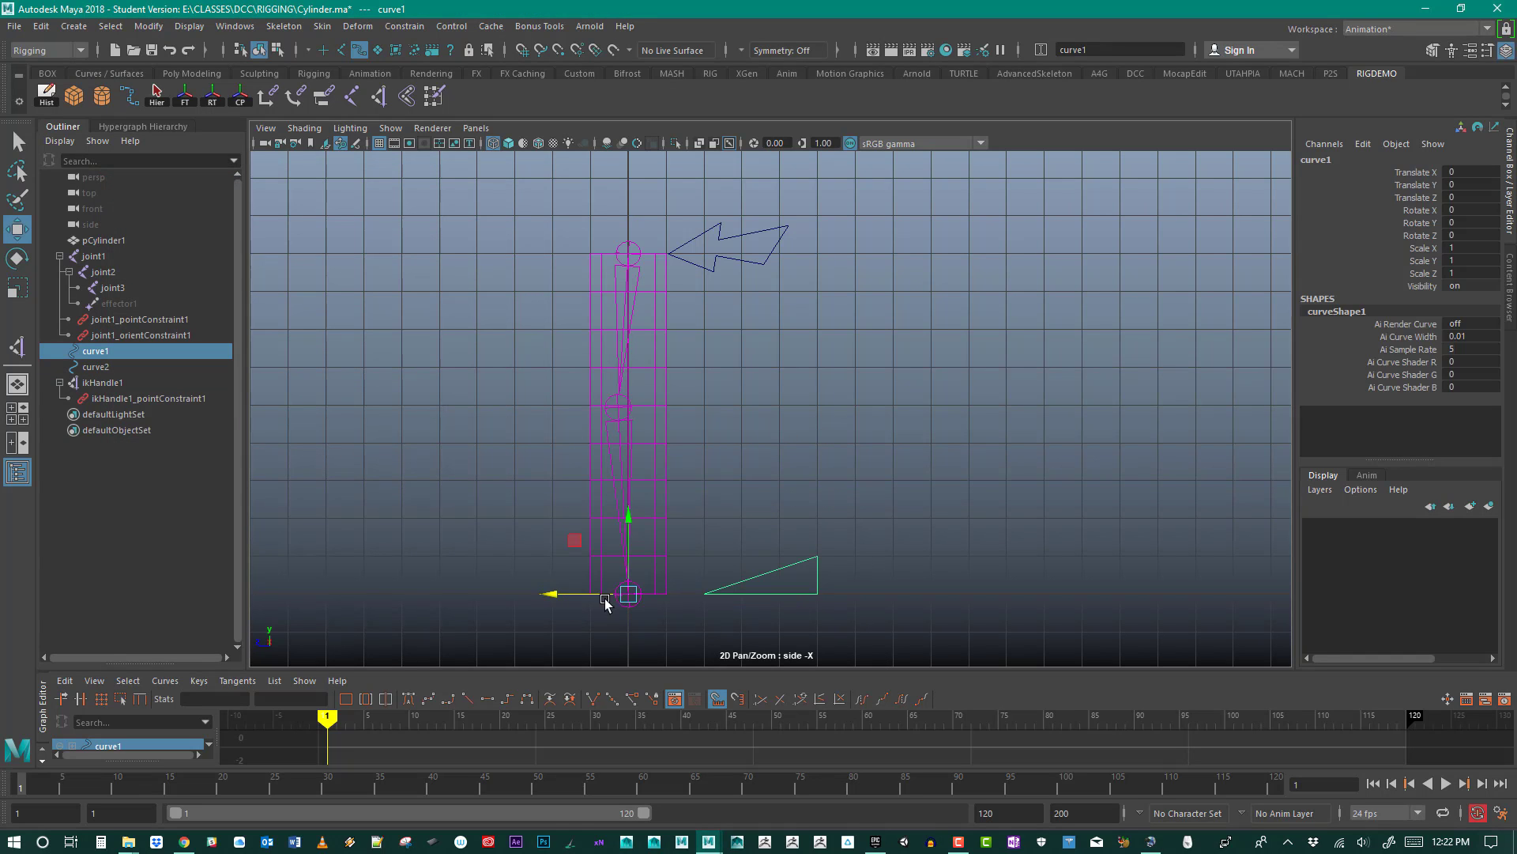
drag(606, 602, 586, 506)
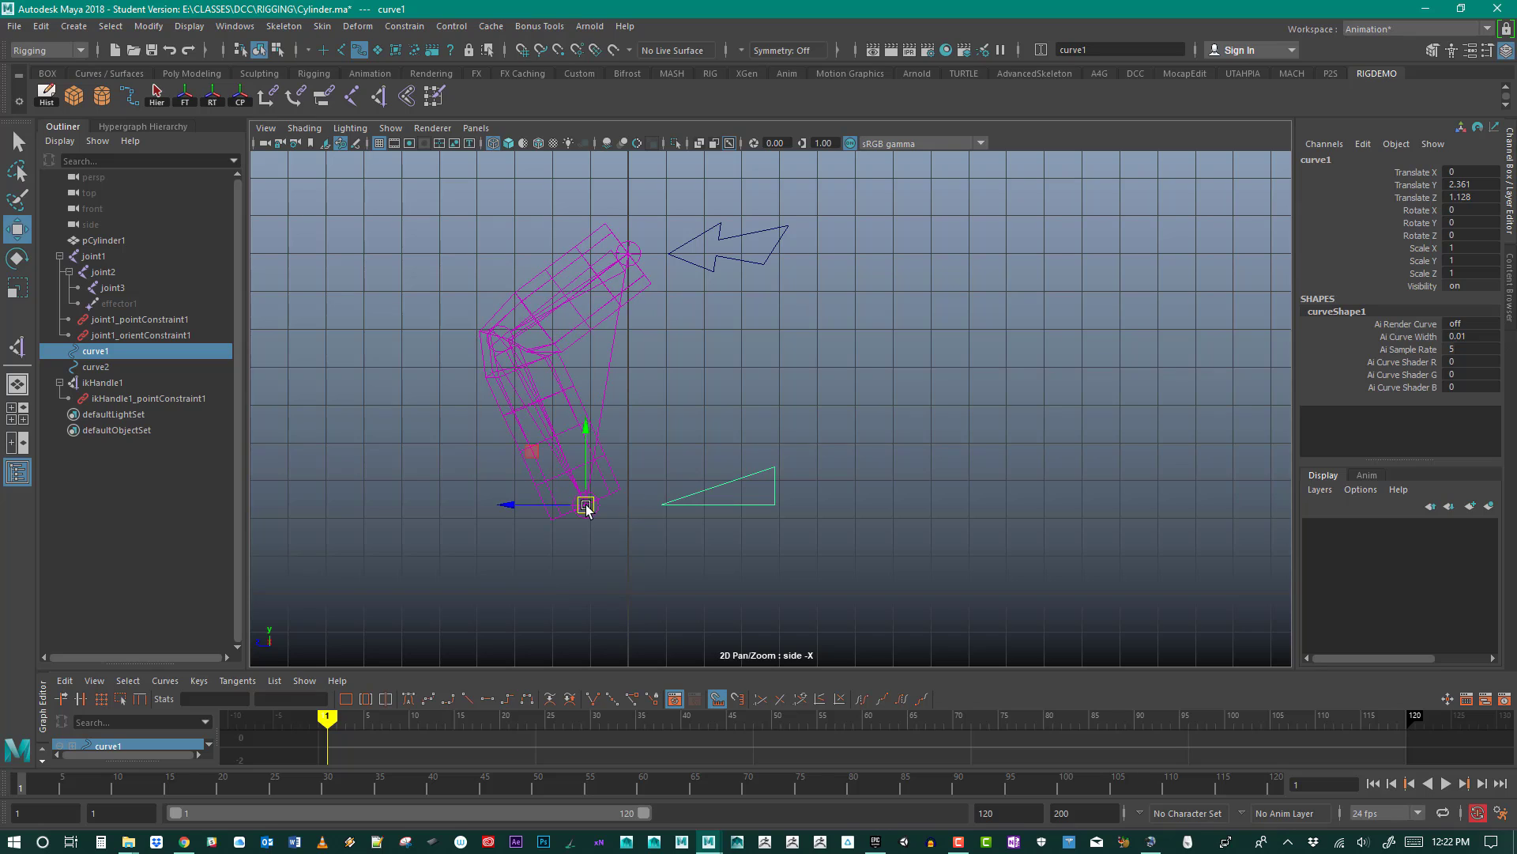
key(ctrl+z)
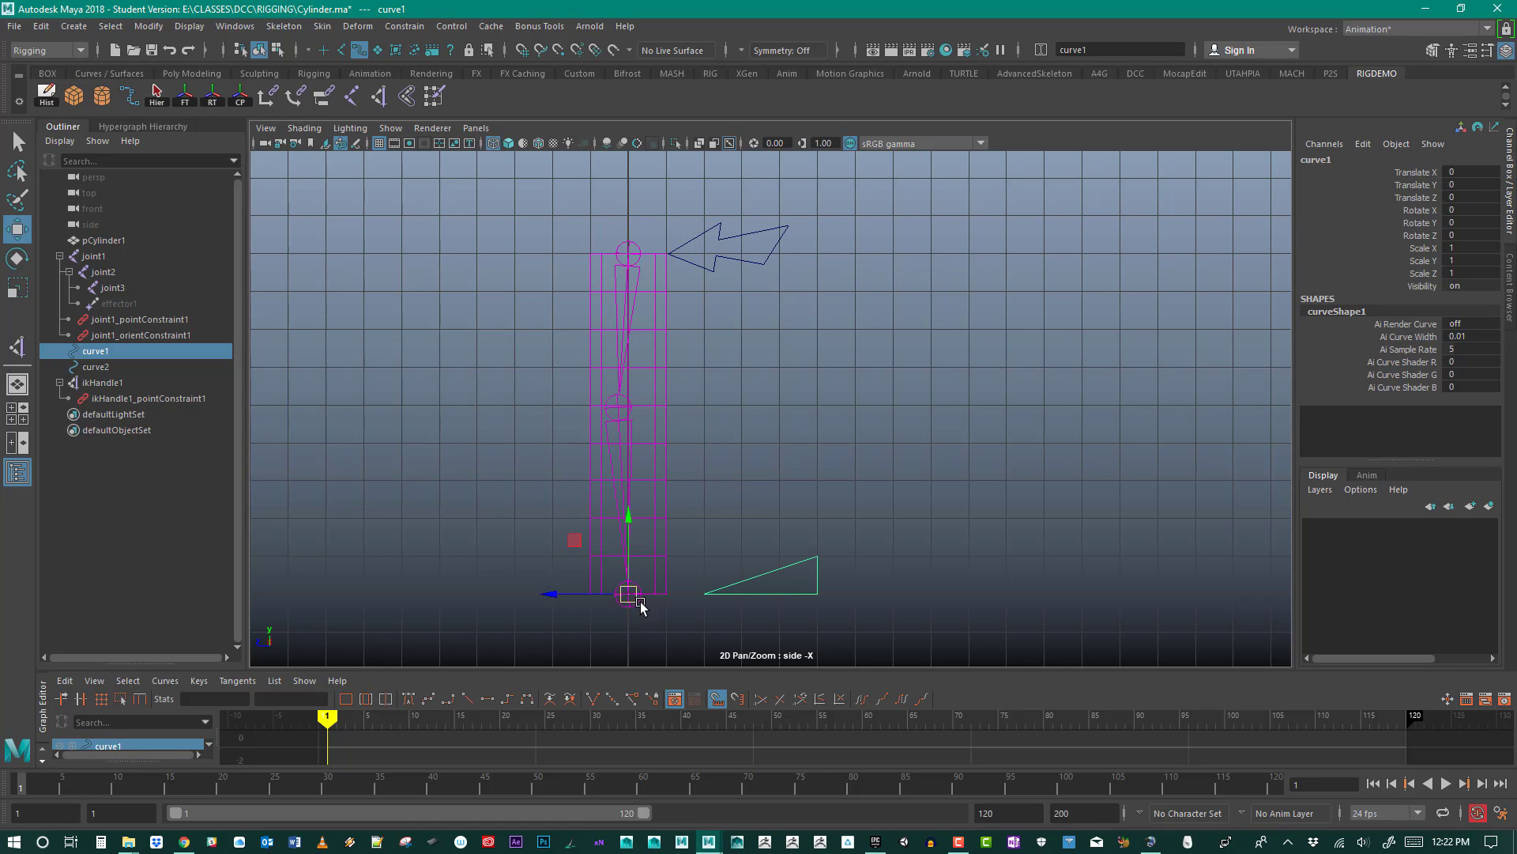
click(656, 650)
Step: Orient-constrain joint3 to the triangle curve on all axes with maintain offset on
click(788, 574)
click(791, 542)
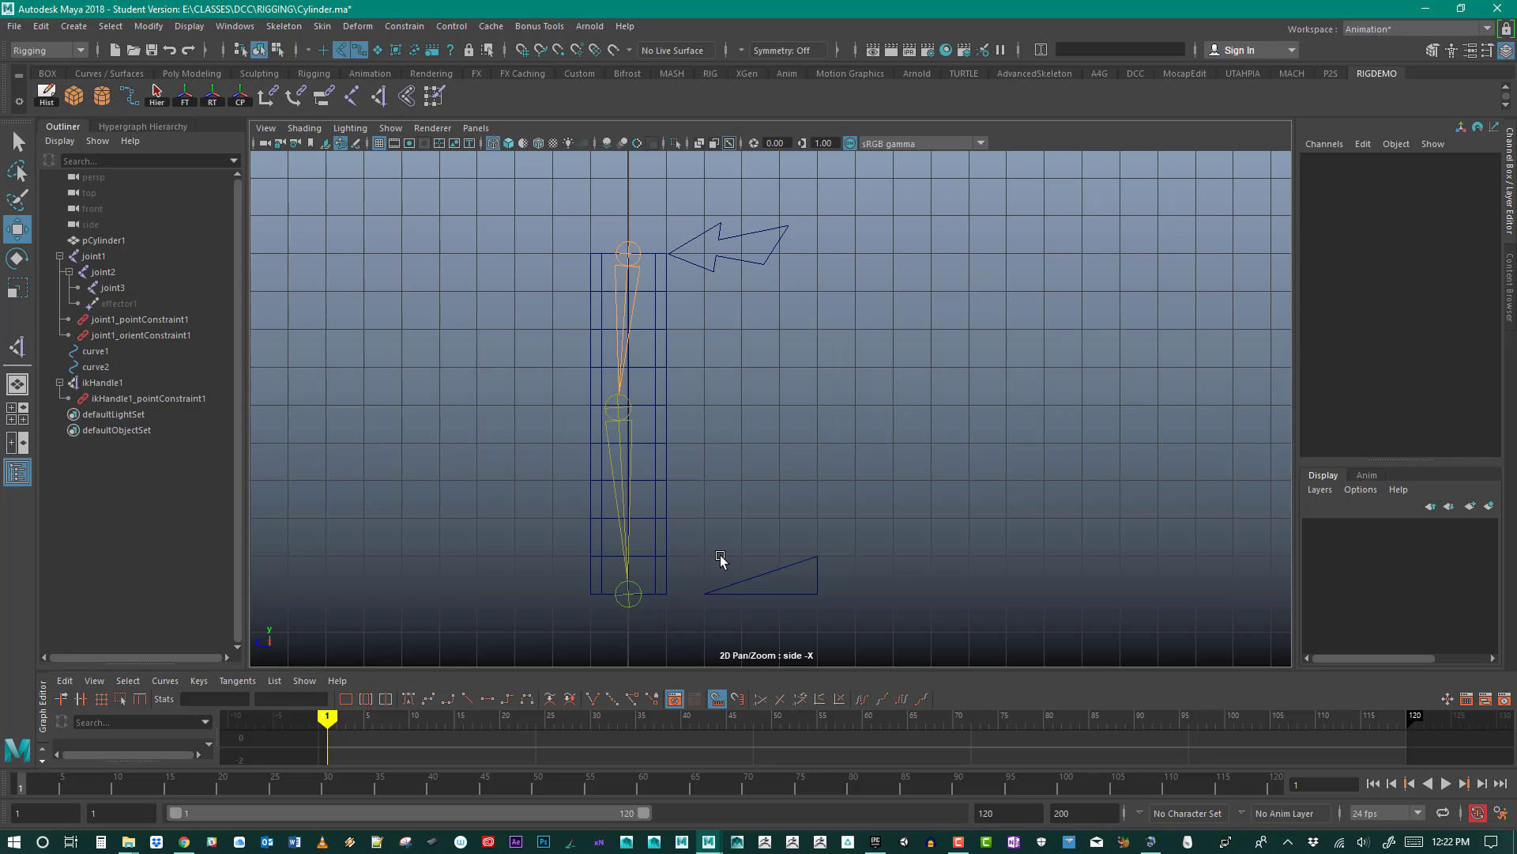
click(771, 574)
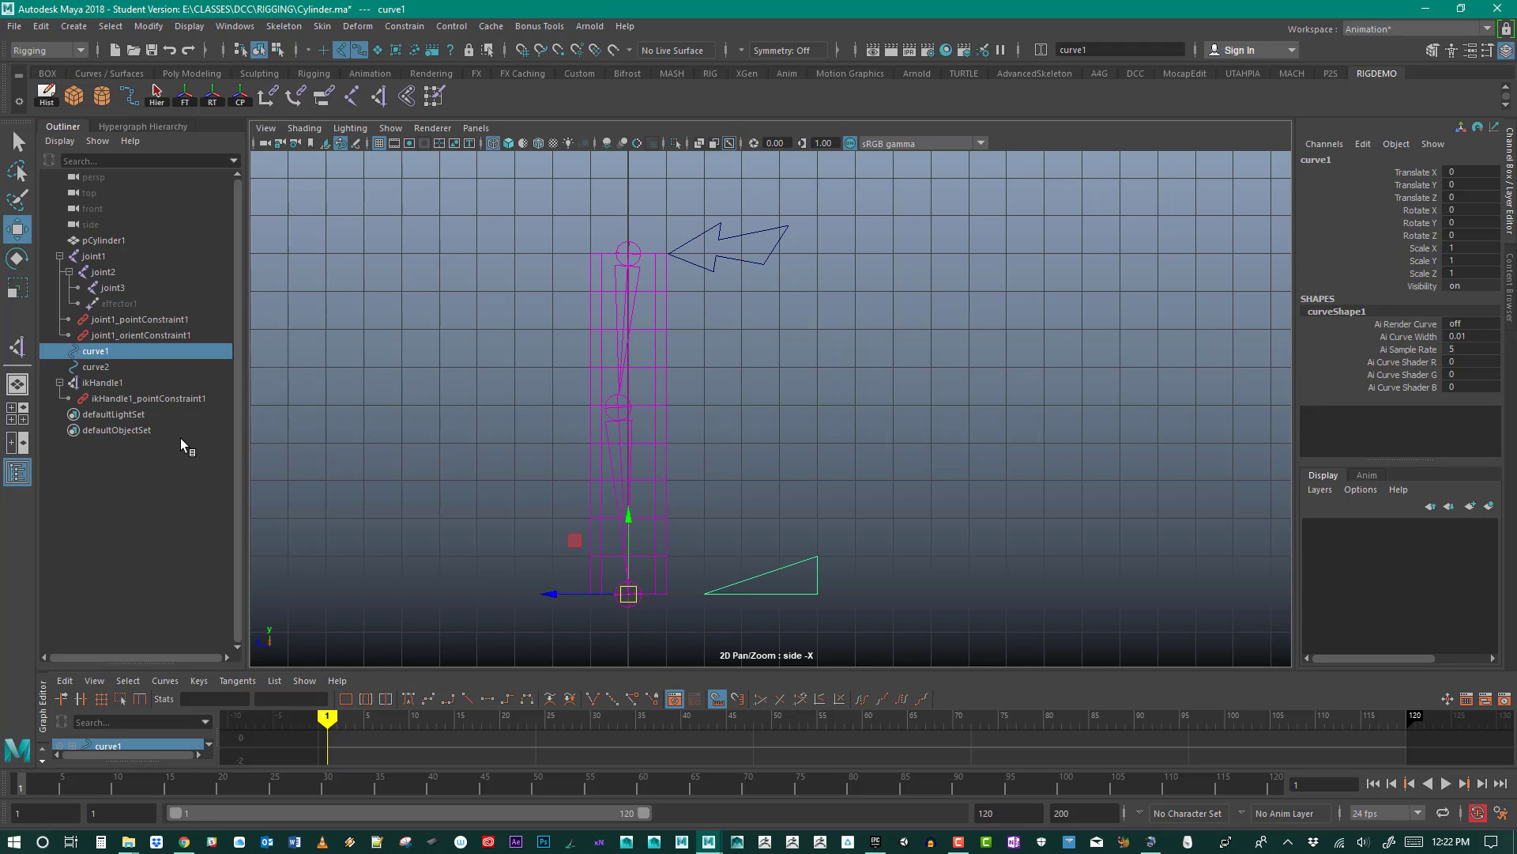
ctrl+click(125, 286)
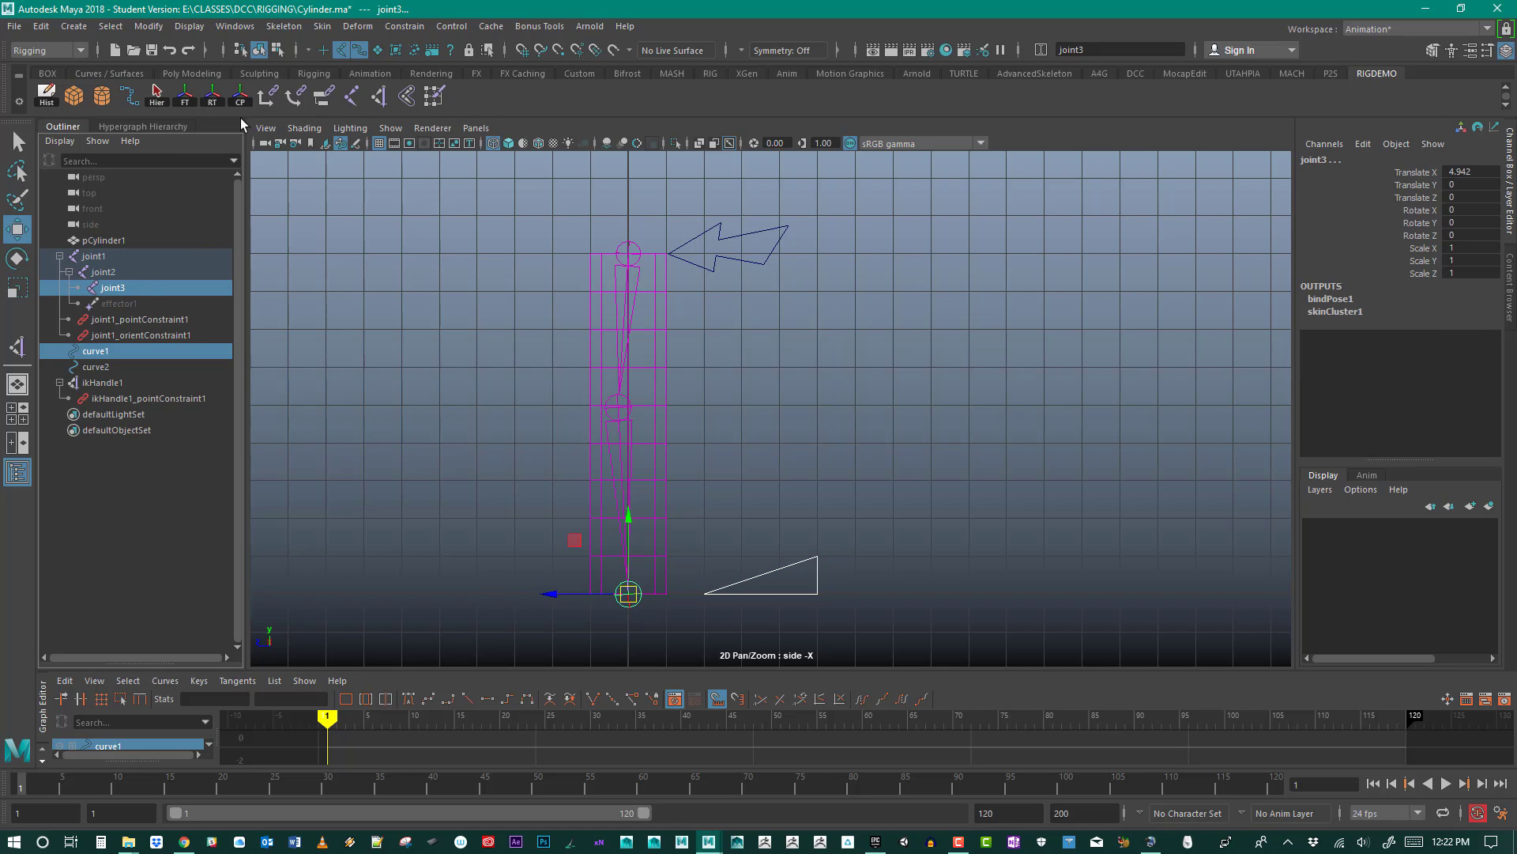
double_click(296, 97)
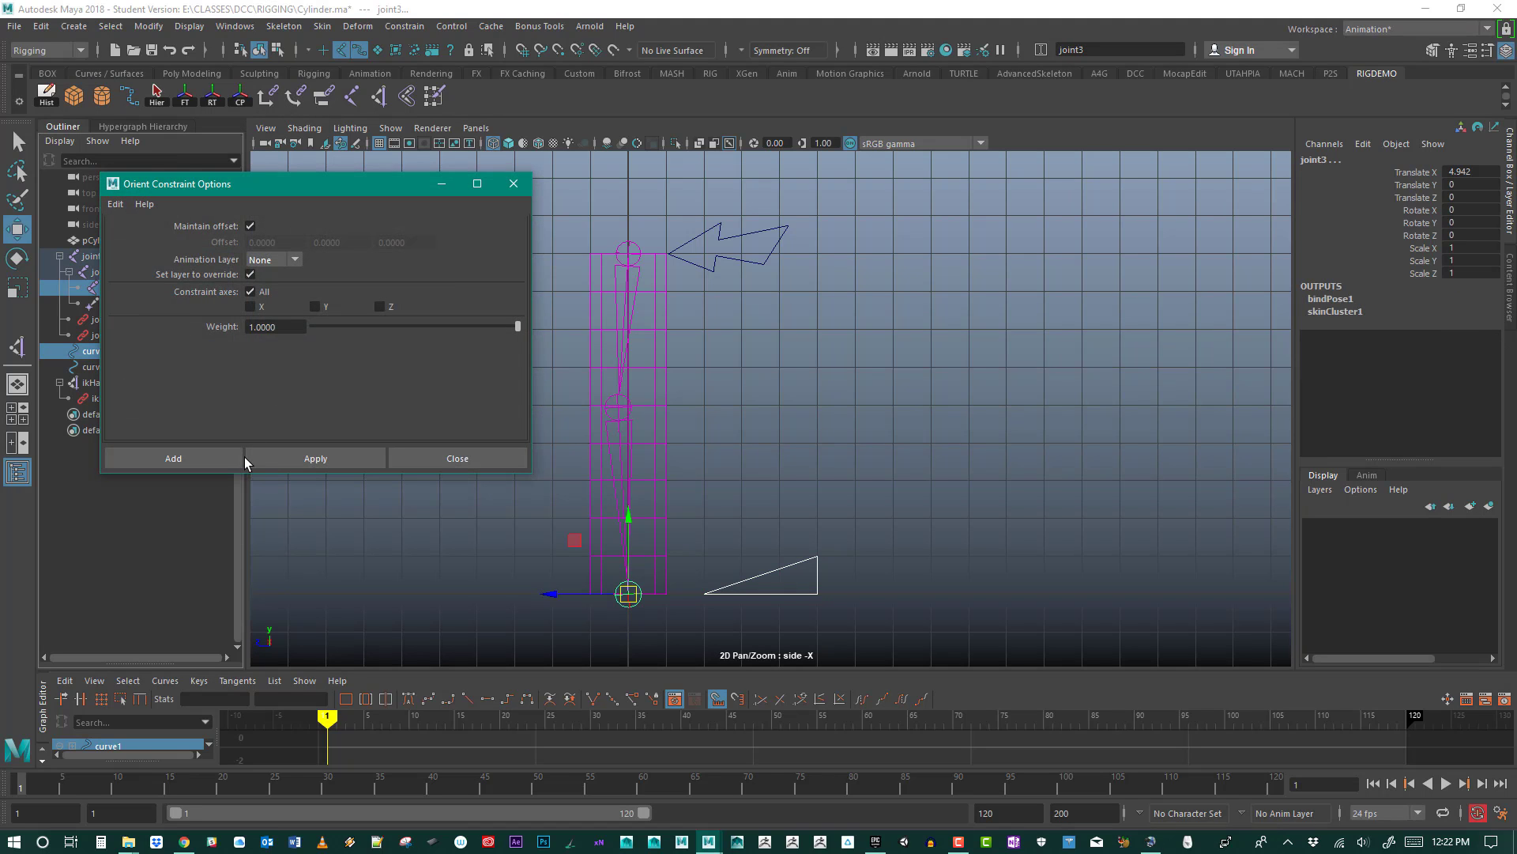
click(302, 455)
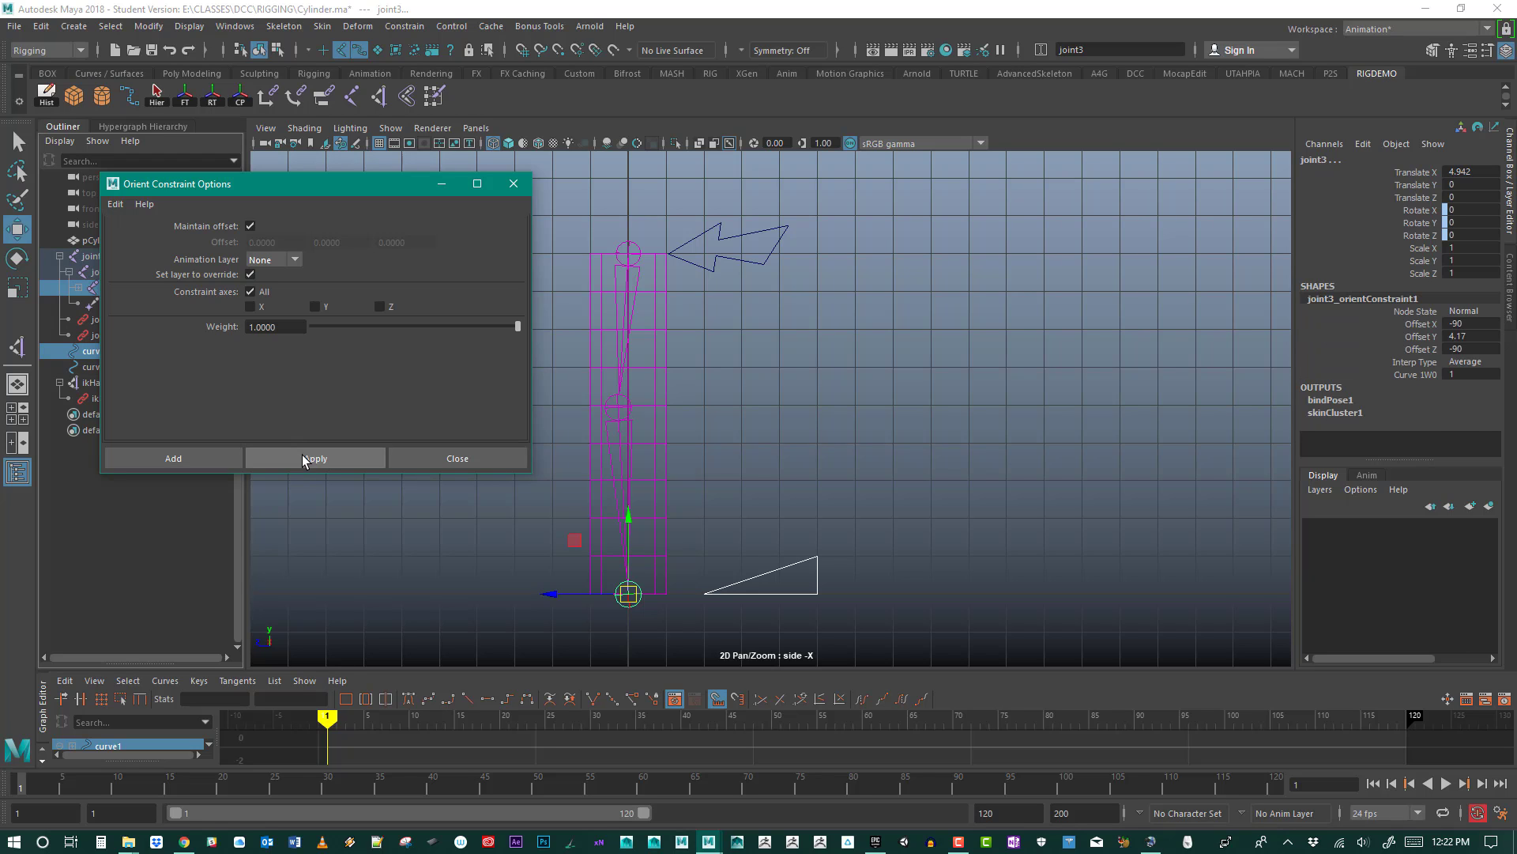
click(463, 455)
Step: Test the orient constraint by rotating the triangle curve, then undo the rotation and deselect it
click(815, 486)
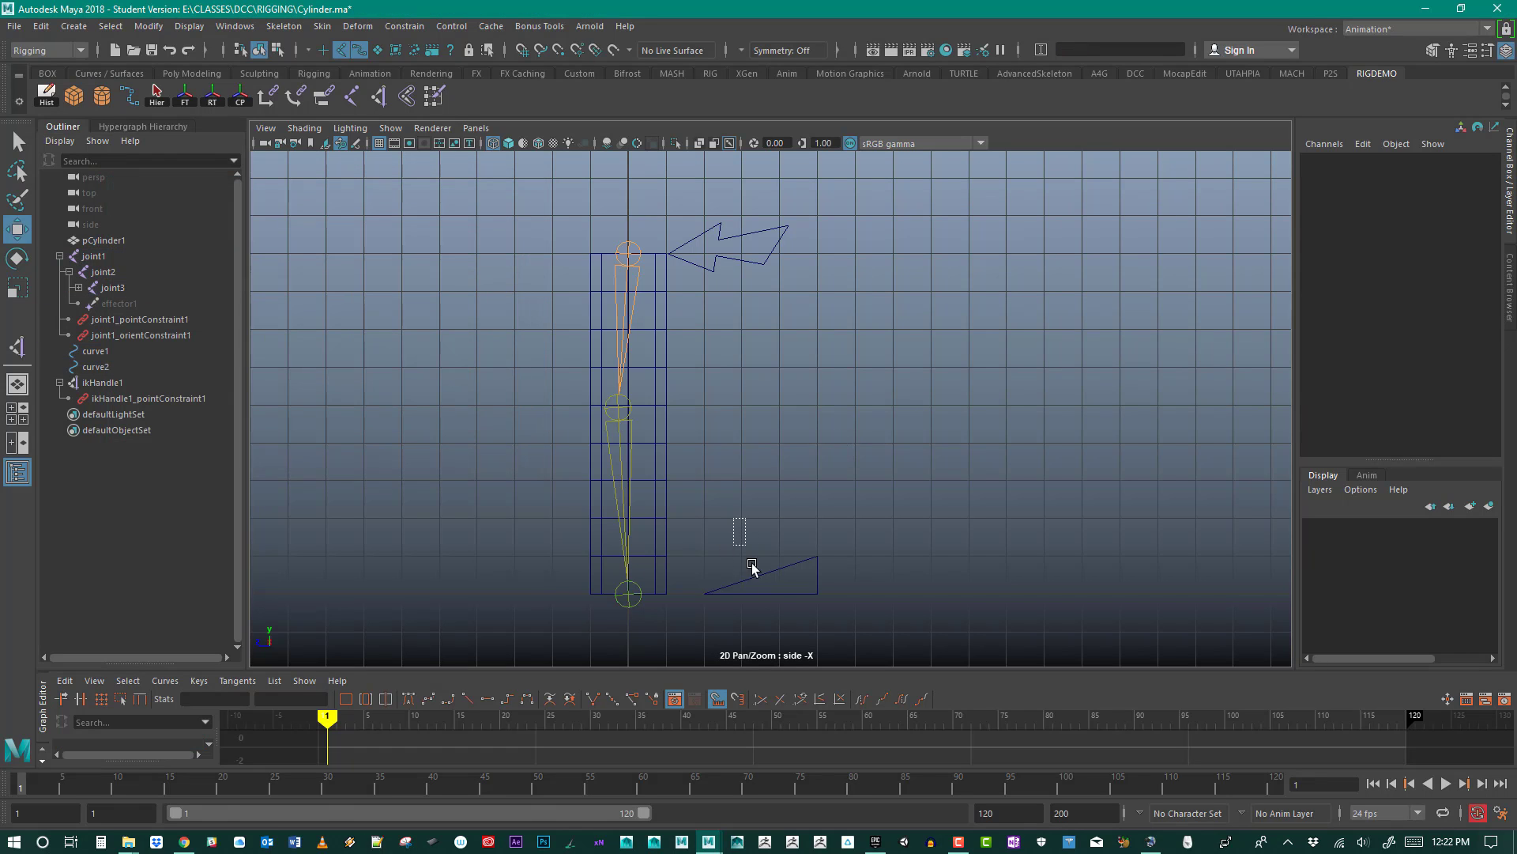
click(773, 594)
key(e)
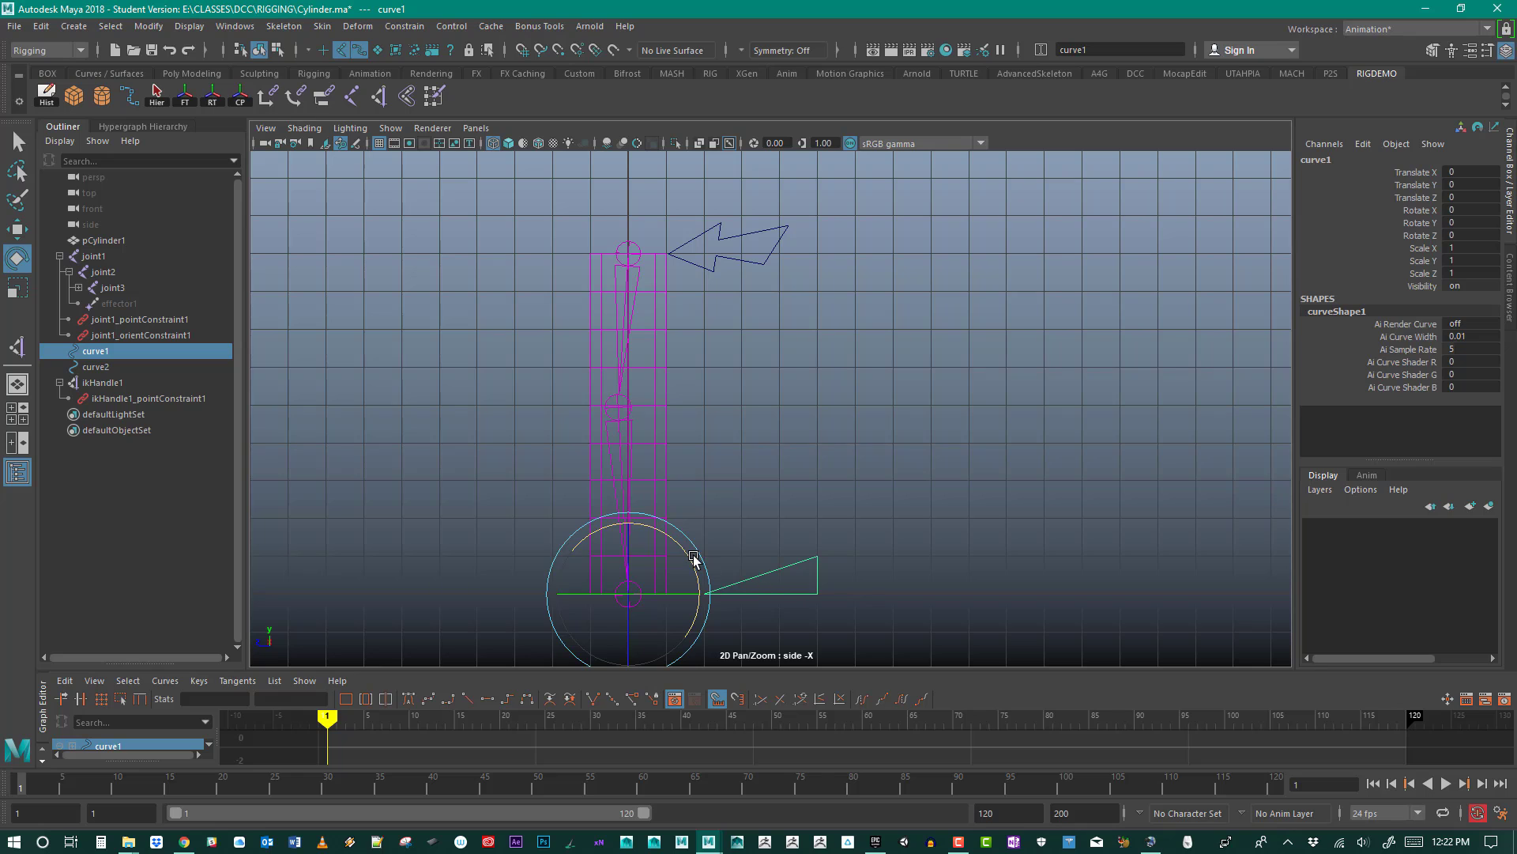
mouse_move(689, 558)
mouse_down()
mouse_move(630, 532)
mouse_move(667, 558)
mouse_move(661, 625)
mouse_move(624, 546)
mouse_move(640, 603)
mouse_move(626, 569)
mouse_move(644, 600)
mouse_move(629, 576)
mouse_move(653, 596)
mouse_move(630, 576)
mouse_move(662, 584)
mouse_move(640, 561)
mouse_move(678, 566)
mouse_move(680, 550)
mouse_up()
key(ctrl+z)
click(733, 486)
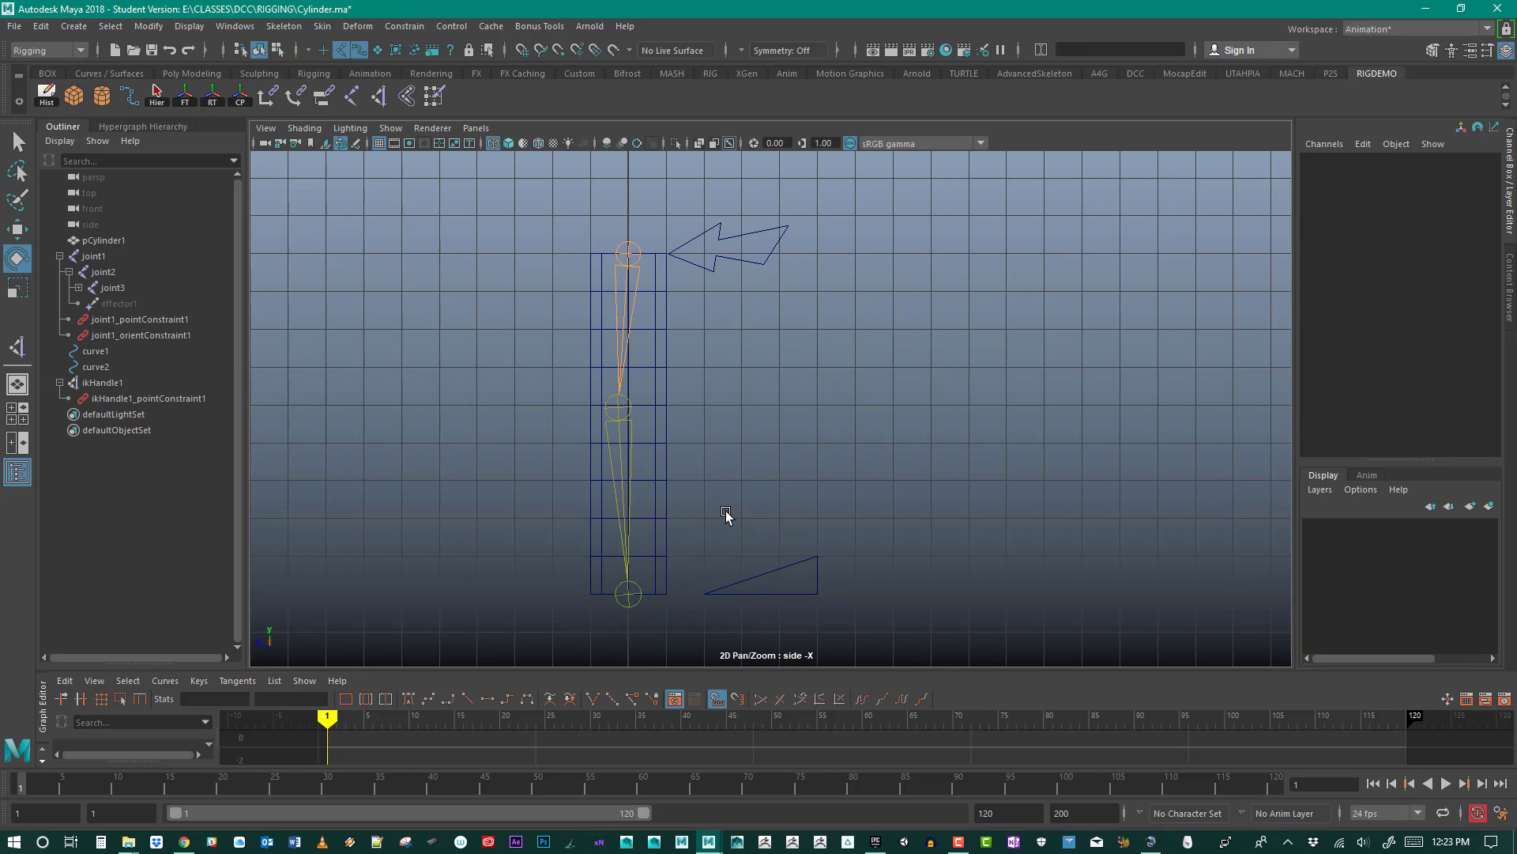
Step: Test the lower control by moving the triangle curve upward and along Z, then undo the move and deselect it
click(810, 591)
key(w)
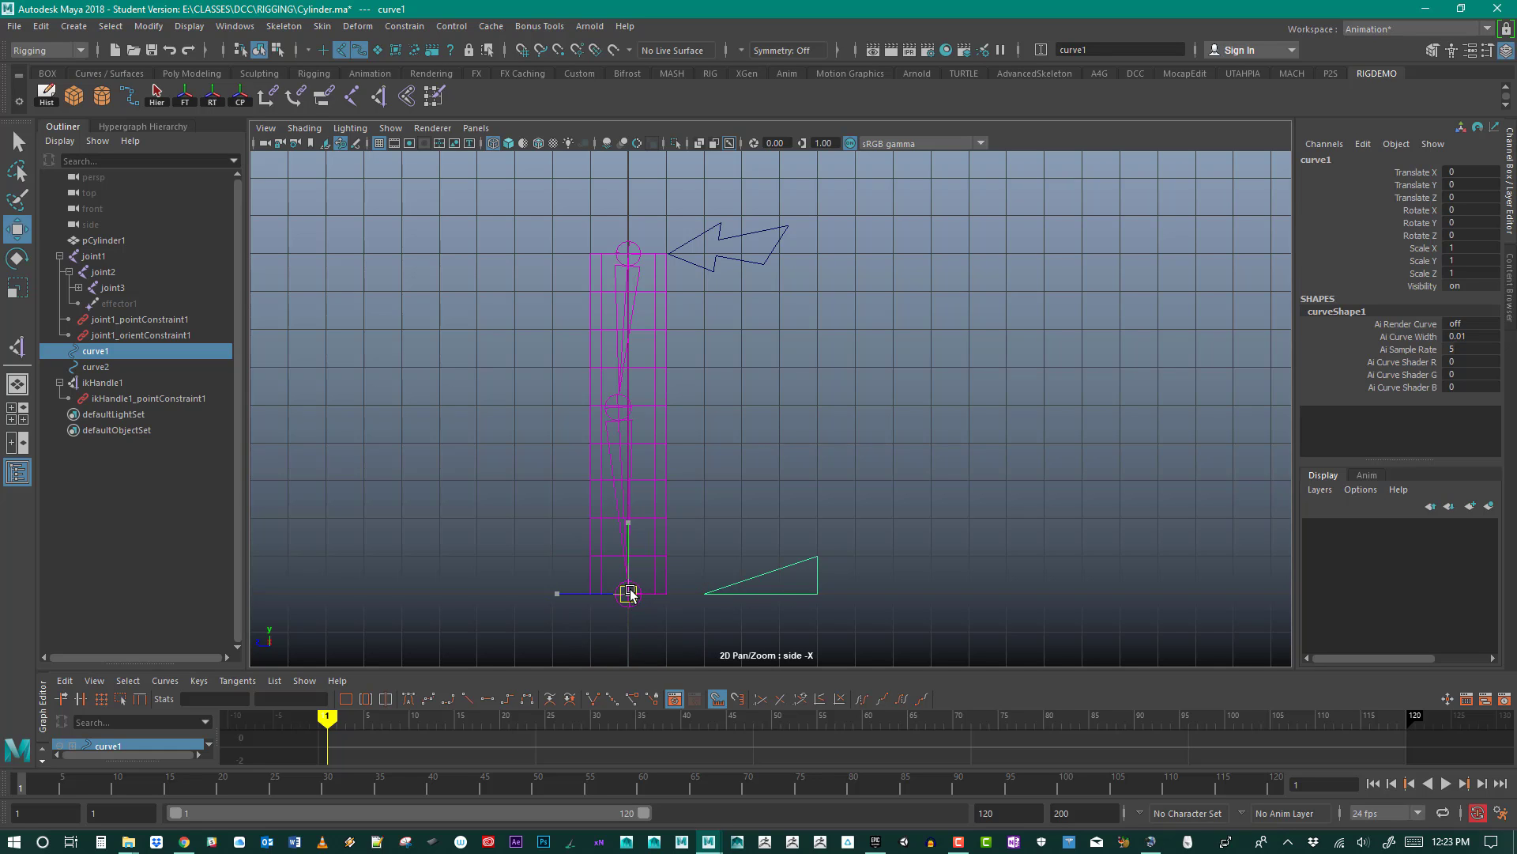
drag(627, 594, 431, 433)
key(e)
key(ctrl+z)
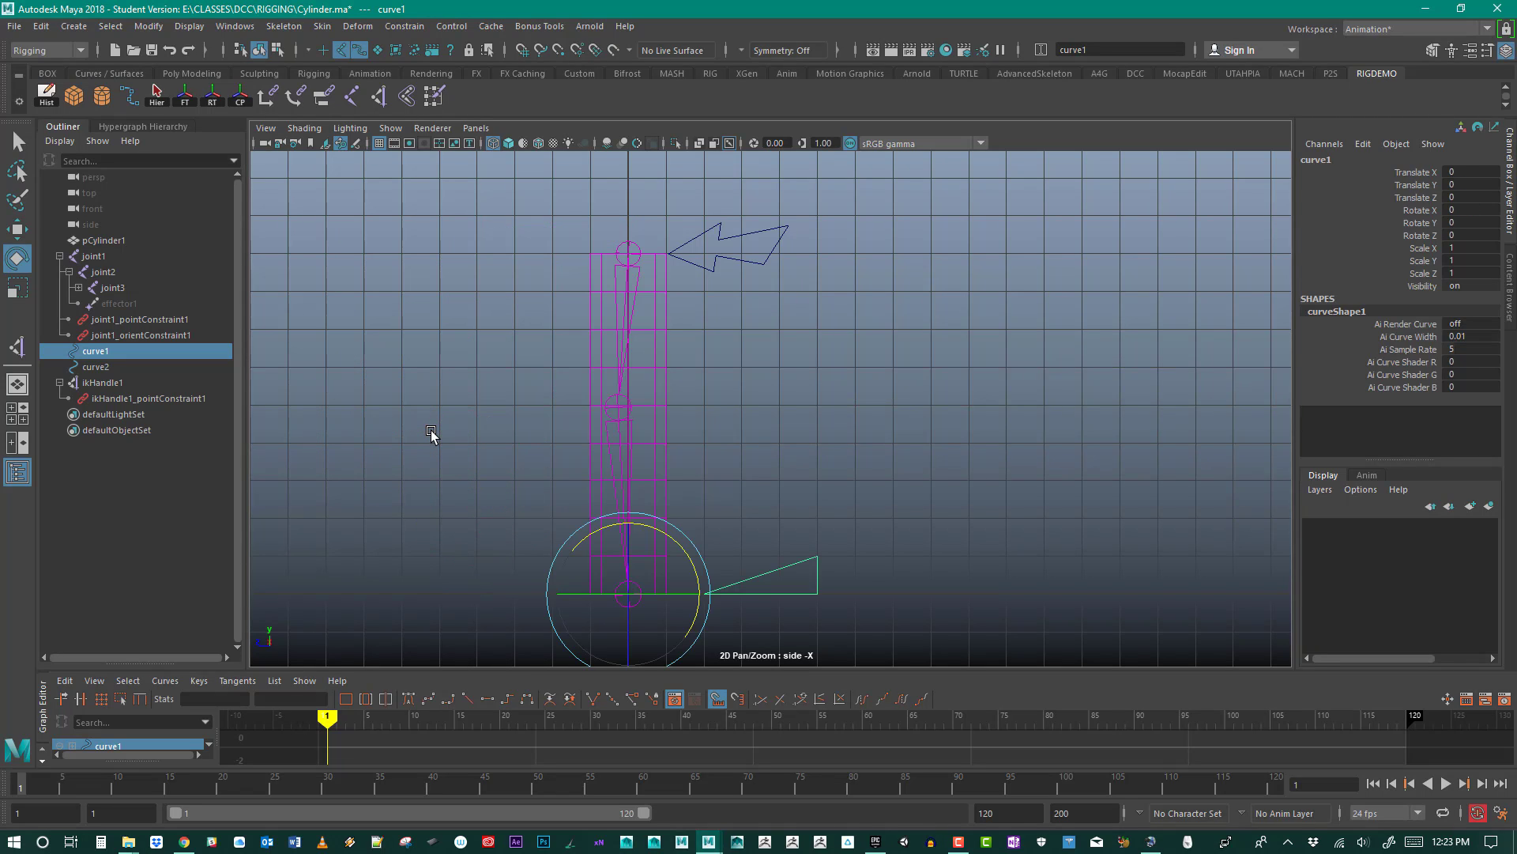
click(826, 350)
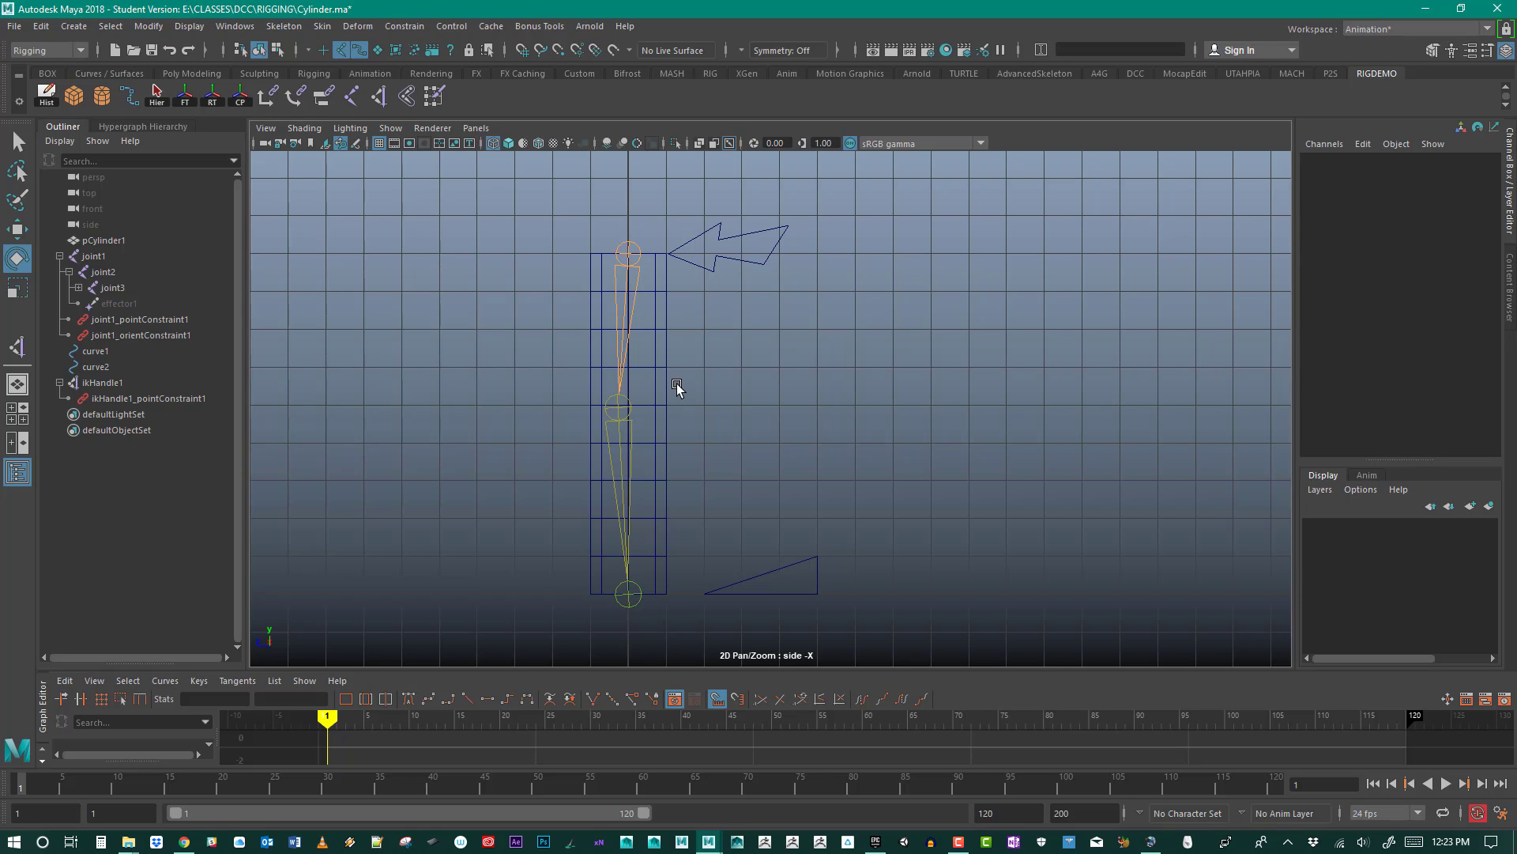